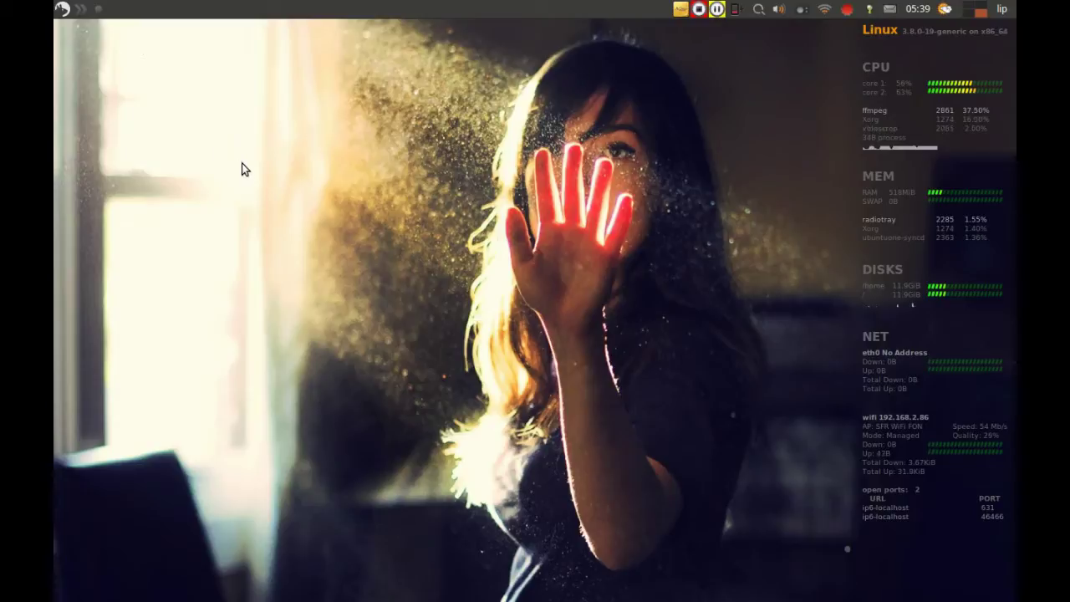
- Launch Blender from the desktop search and dismiss its splash screen
{"action": "key", "text": "ctrl+space"}
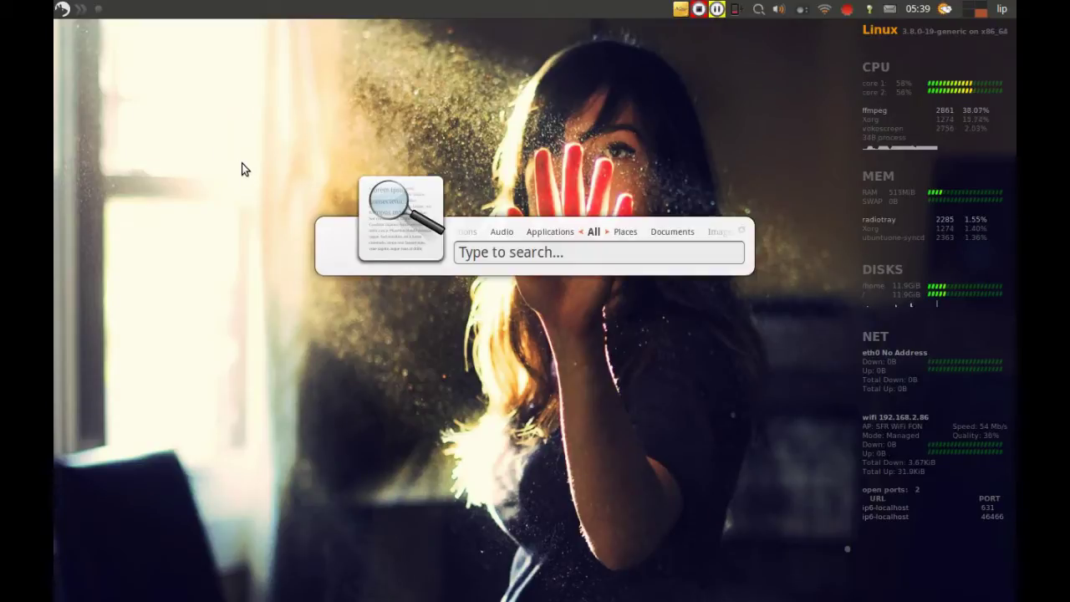
{"action": "type", "text": "blender"}
{"action": "key", "text": "Return"}
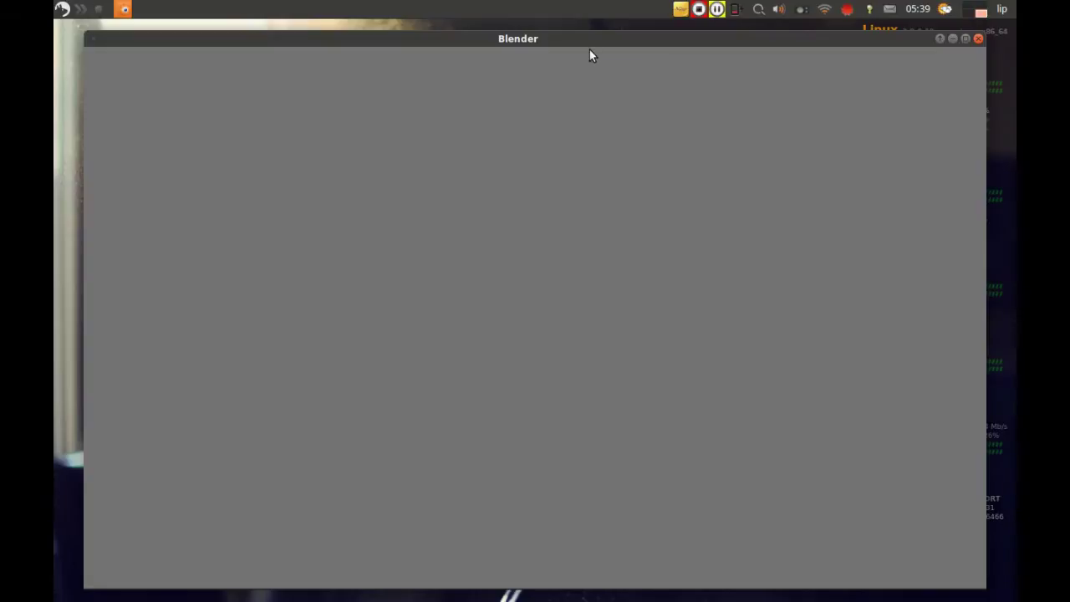
{"action": "left_click_drag", "start_coordinate": [587, 42], "coordinate": [592, 42]}
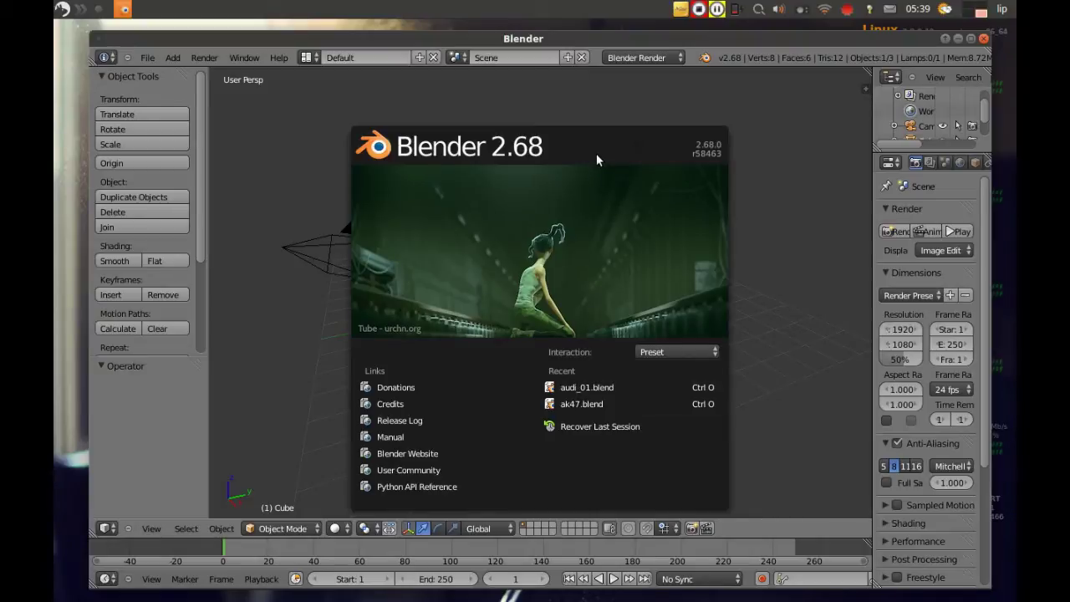
{"action": "left_click", "coordinate": [786, 207]}
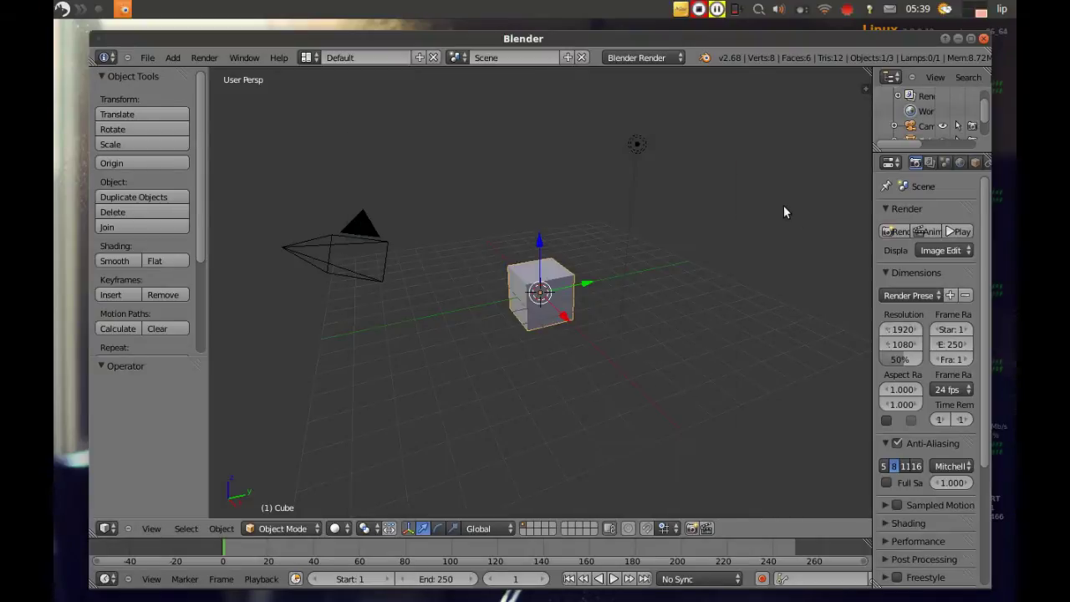
- Open the file audi_01.blend from the Blends folder
{"action": "middle_click_drag", "start_coordinate": [740, 267], "coordinate": [621, 255]}
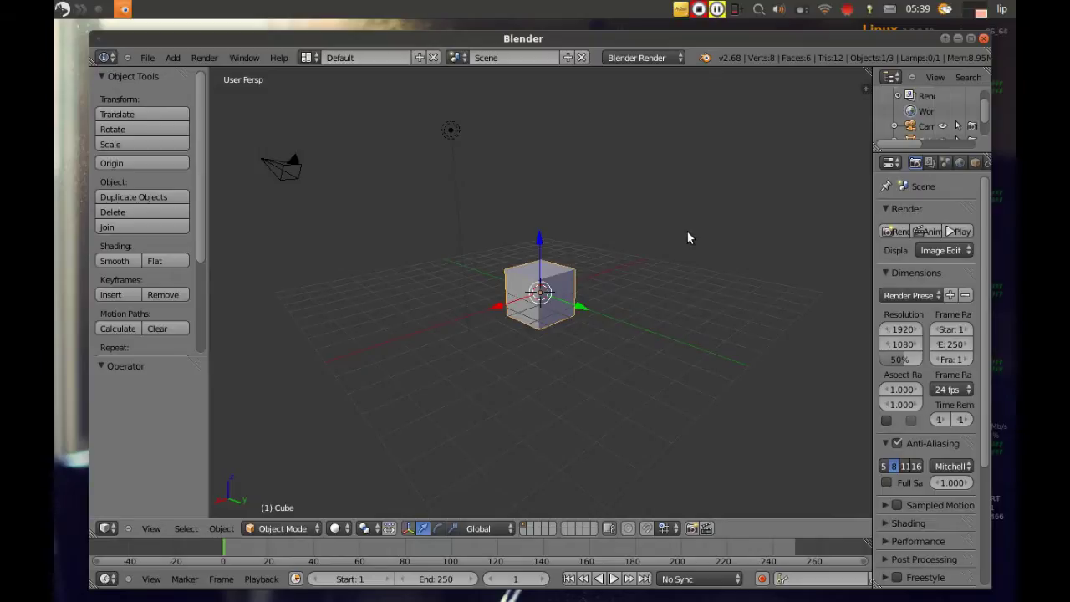
{"action": "key", "text": "a"}
{"action": "left_click", "coordinate": [151, 57]}
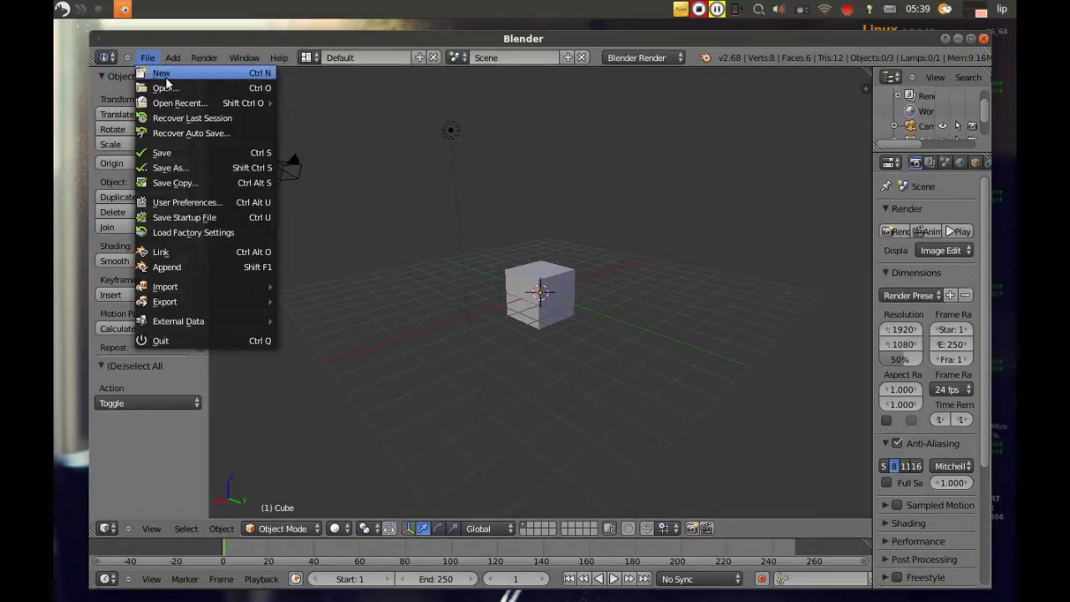
{"action": "left_click", "coordinate": [171, 87]}
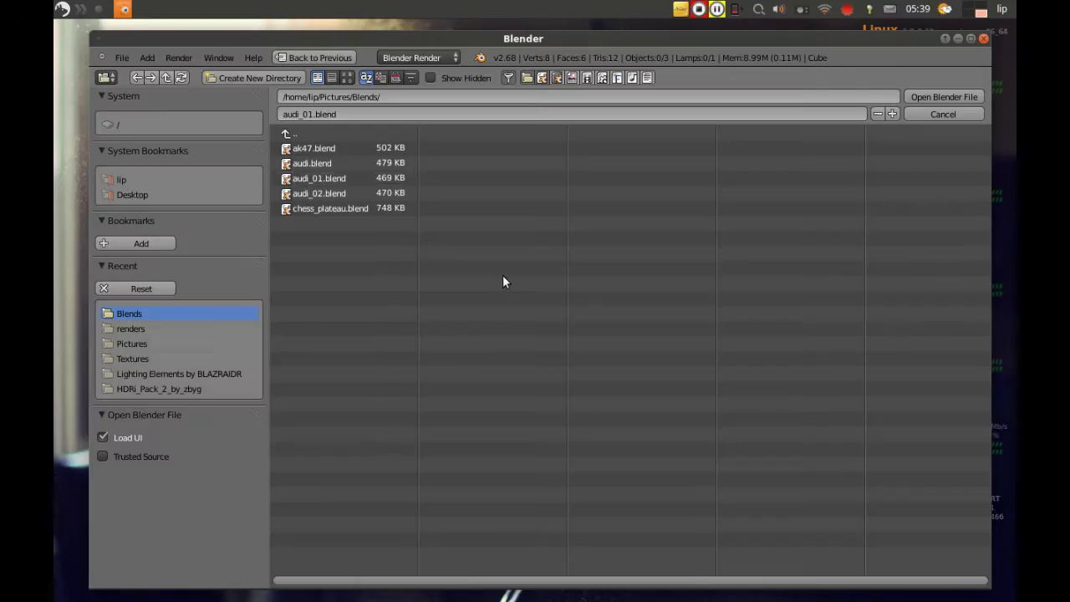
{"action": "left_click", "coordinate": [393, 178]}
{"action": "left_click", "coordinate": [962, 97]}
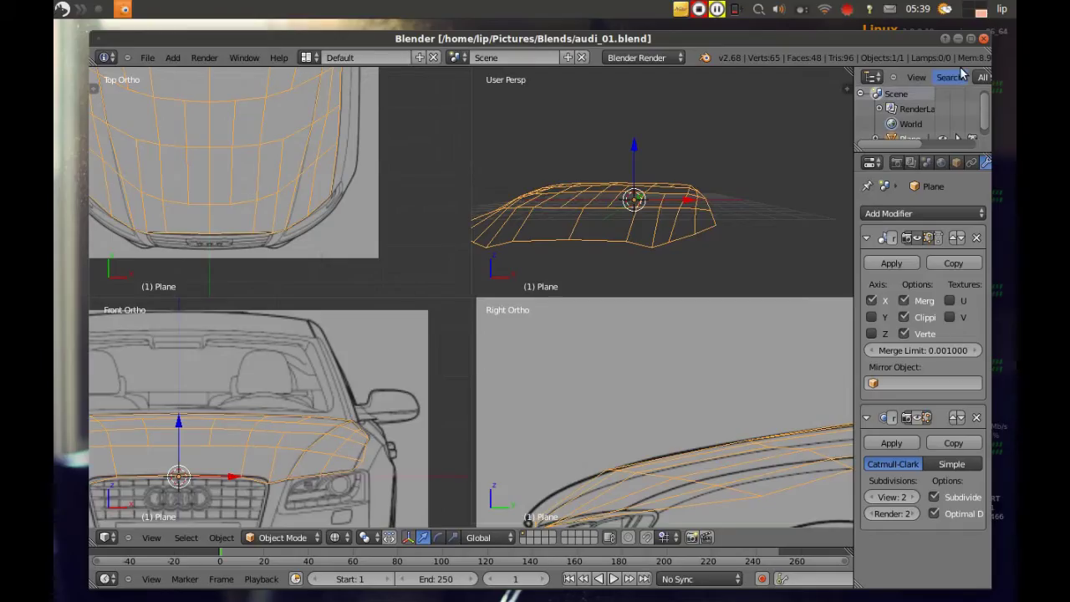
- Maximize the program window and replace the four-view layout with the single front orthographic view
{"action": "left_click", "coordinate": [971, 39]}
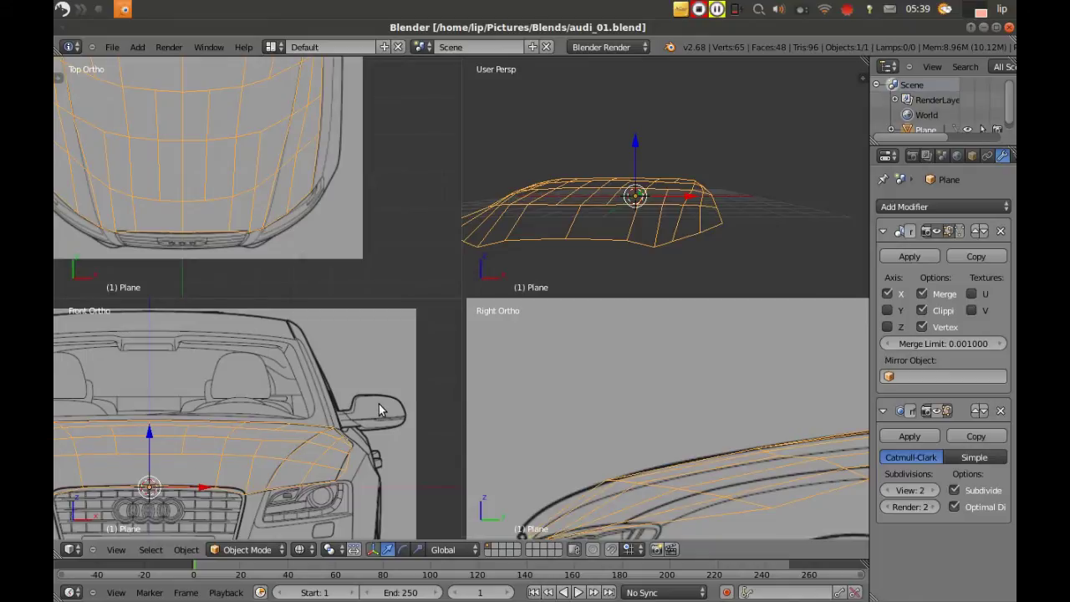
{"action": "key", "text": "ctrl+alt+q"}
{"action": "scroll", "coordinate": [387, 389], "scroll_direction": "down", "scroll_amount": 2}
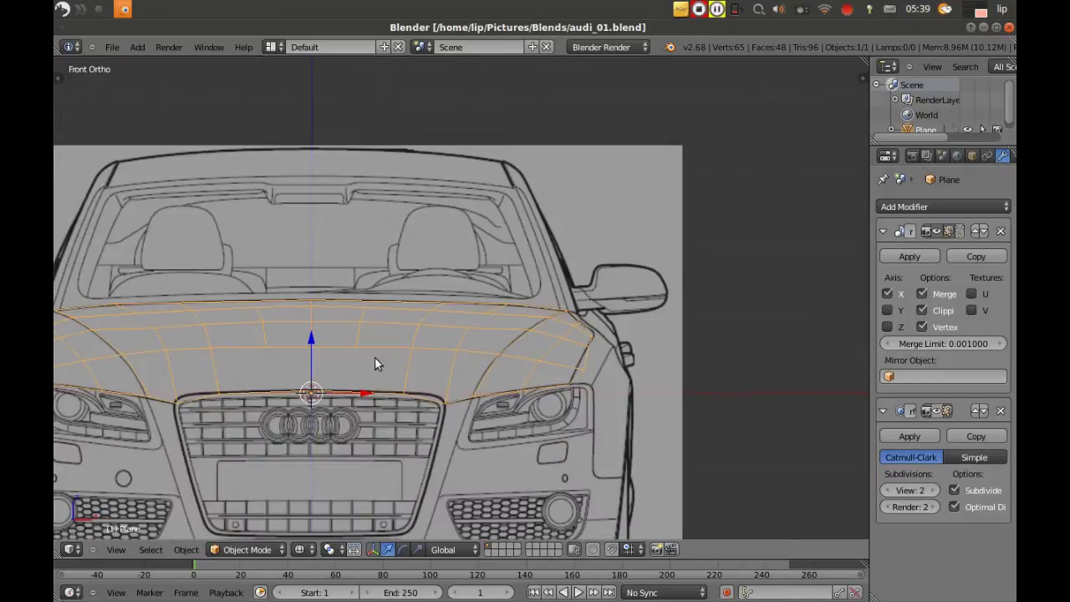
{"action": "middle_click_drag", "start_coordinate": [375, 357], "coordinate": [562, 302], "text": "shift"}
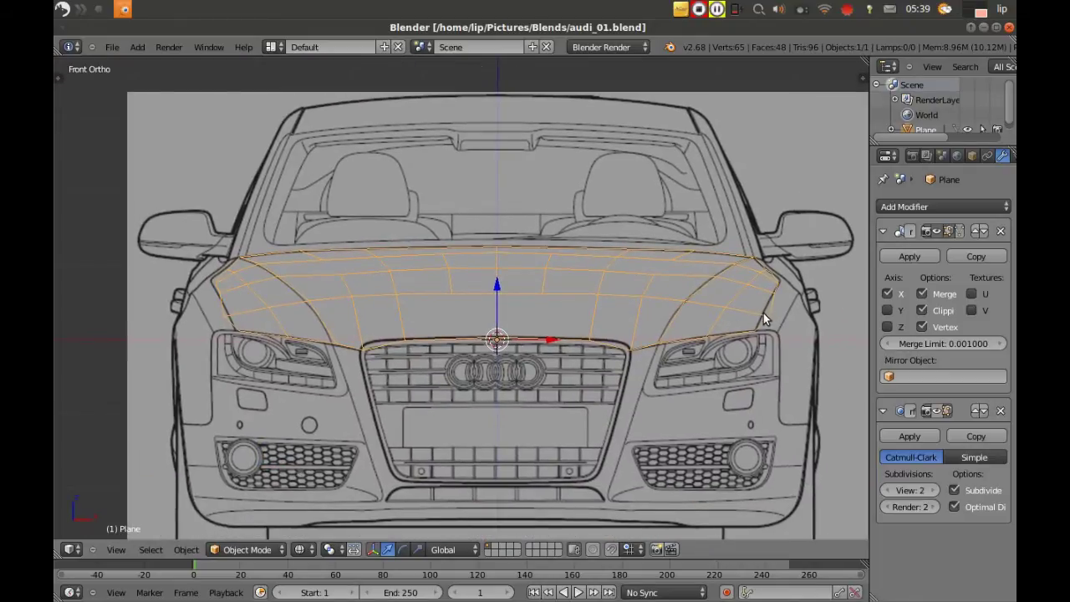
- Enter Edit Mode on the hood mesh and shift the two outer side vertices above the headlight to match the blueprint
{"action": "key", "text": "ctrl+Tab"}
{"action": "key", "text": "ctrl+Tab"}
{"action": "key", "text": "Tab"}
{"action": "right_click", "coordinate": [771, 315]}
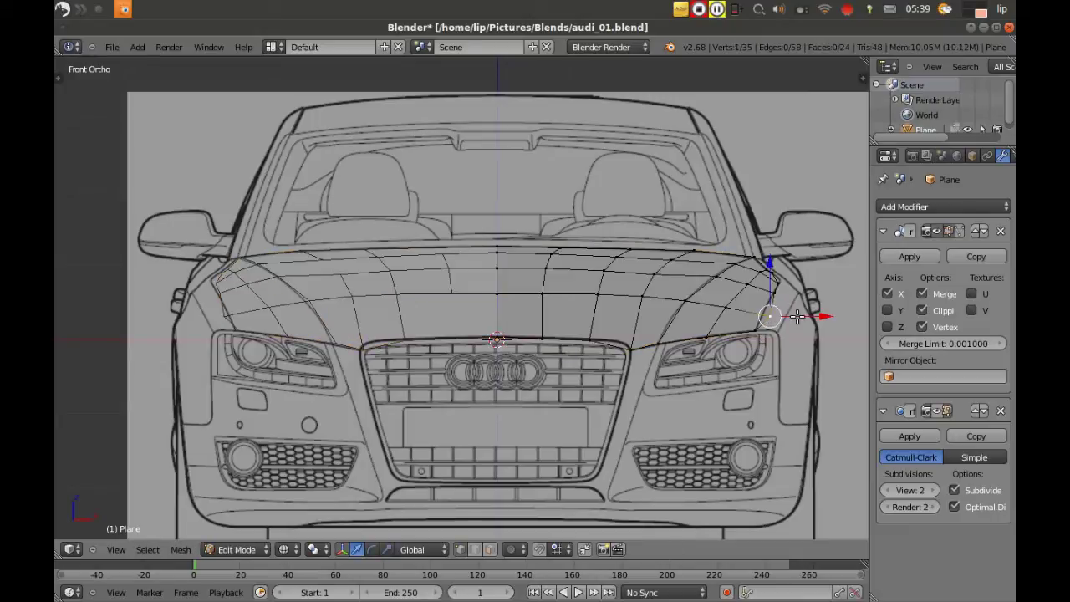
{"action": "left_click_drag", "start_coordinate": [818, 315], "coordinate": [815, 315]}
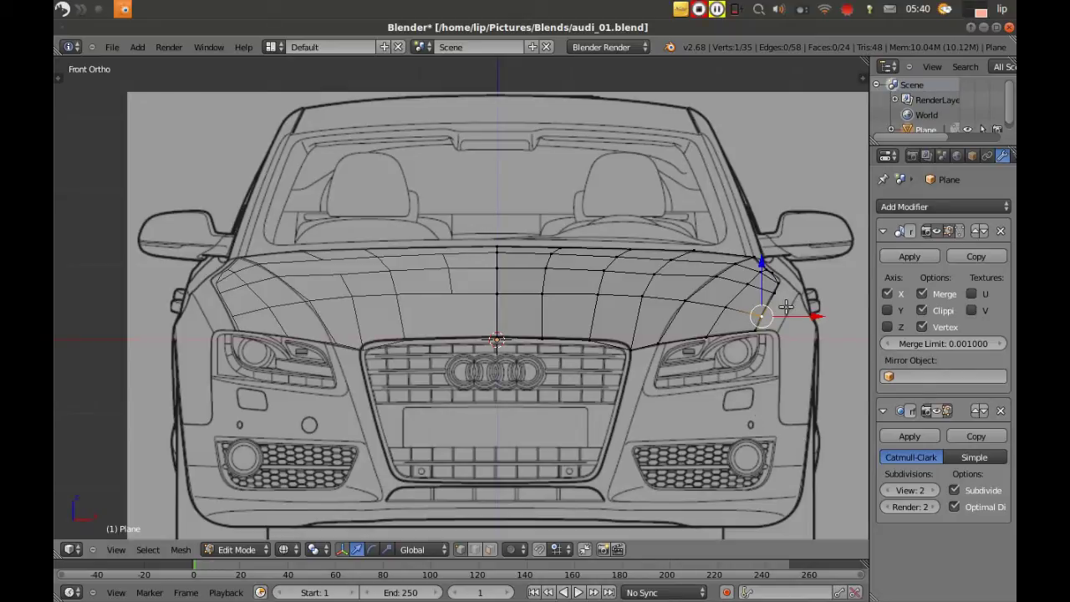
{"action": "key", "text": "g"}
{"action": "left_click", "coordinate": [780, 284]}
{"action": "left_click_drag", "start_coordinate": [831, 281], "coordinate": [828, 282]}
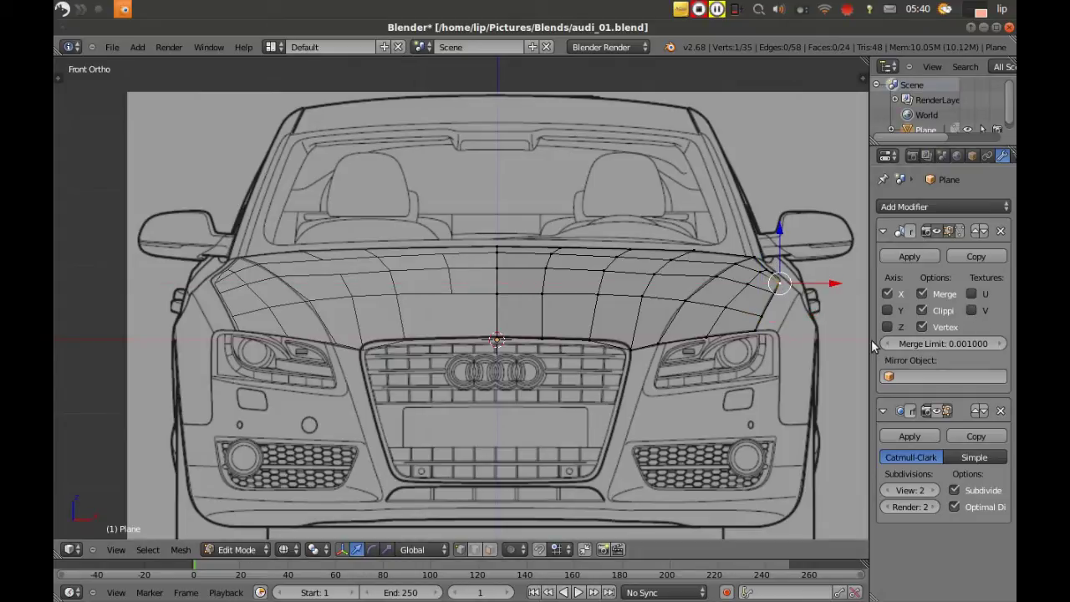
- Select the two hood-edge vertices between the grille's upper corner and the headlight's inner corner
{"action": "scroll", "coordinate": [702, 338], "scroll_direction": "down", "scroll_amount": 2}
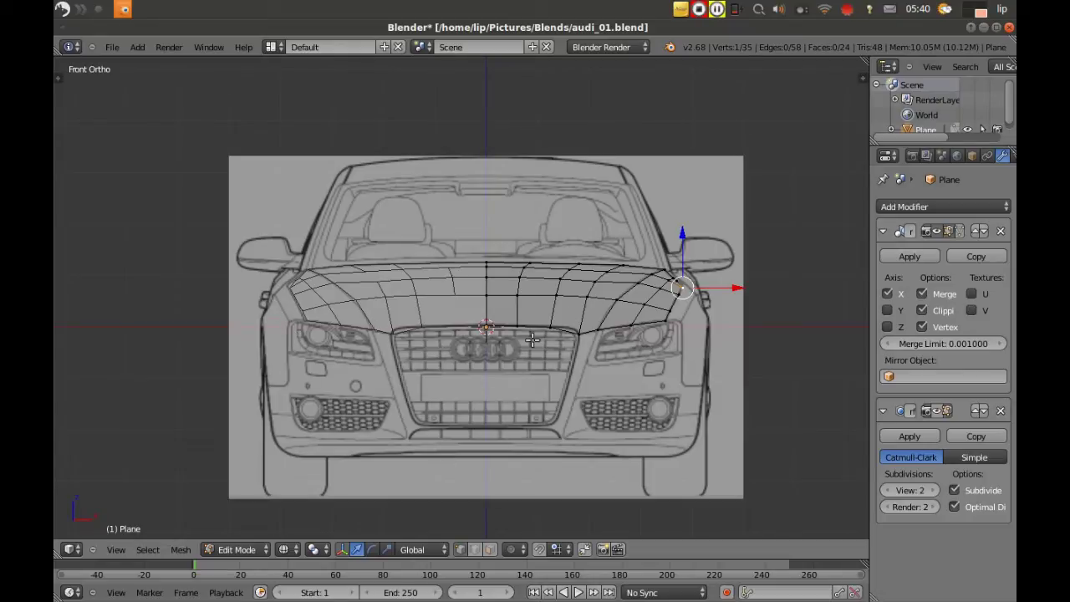
{"action": "scroll", "coordinate": [585, 385], "scroll_direction": "up", "scroll_amount": 2}
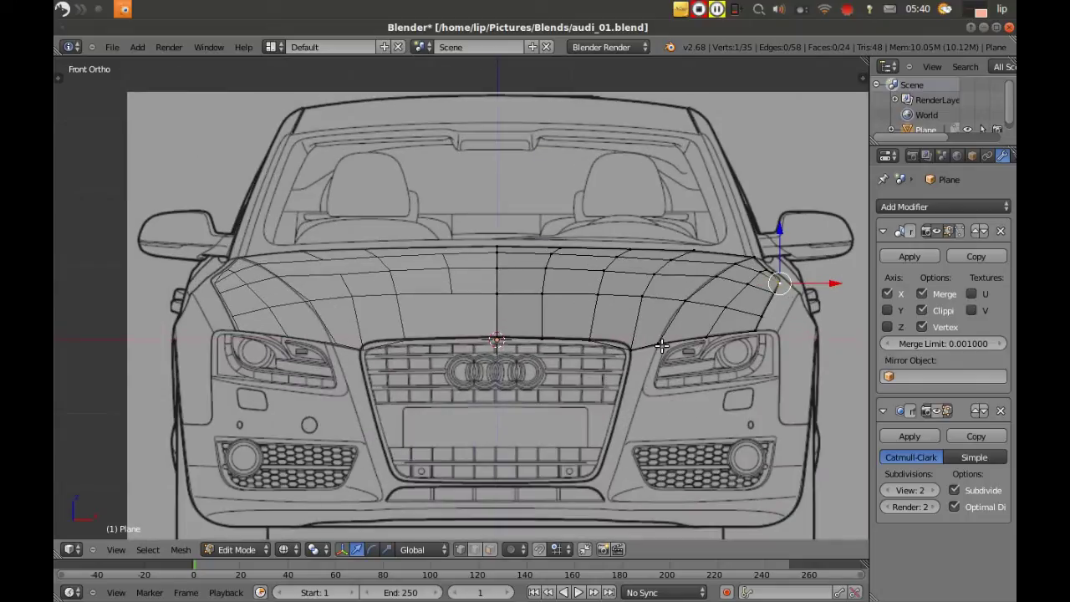
{"action": "scroll", "coordinate": [660, 334], "scroll_direction": "up", "scroll_amount": 4}
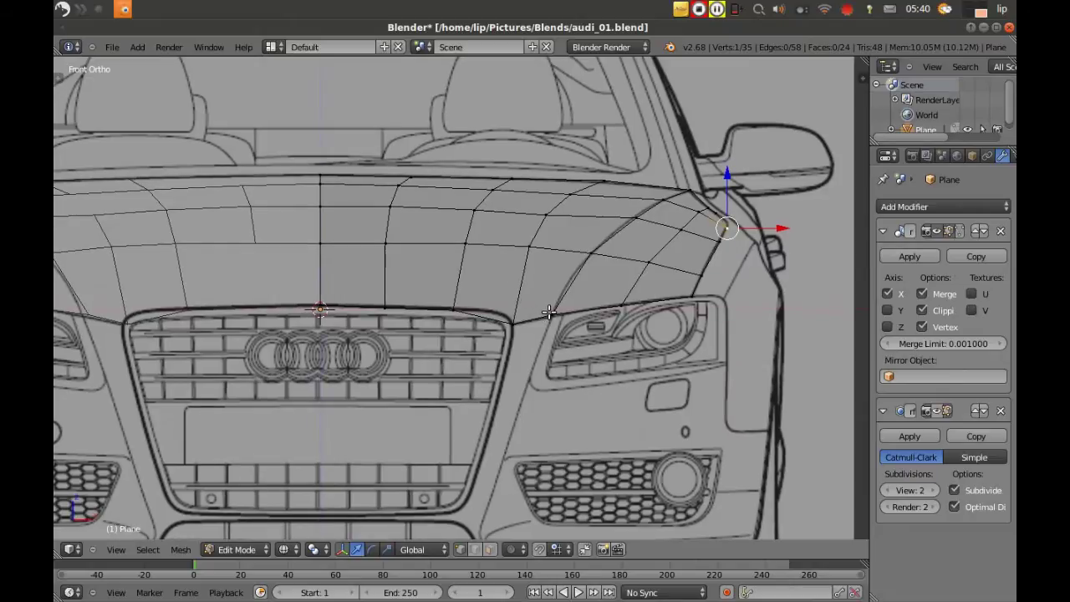
{"action": "right_click", "coordinate": [548, 312]}
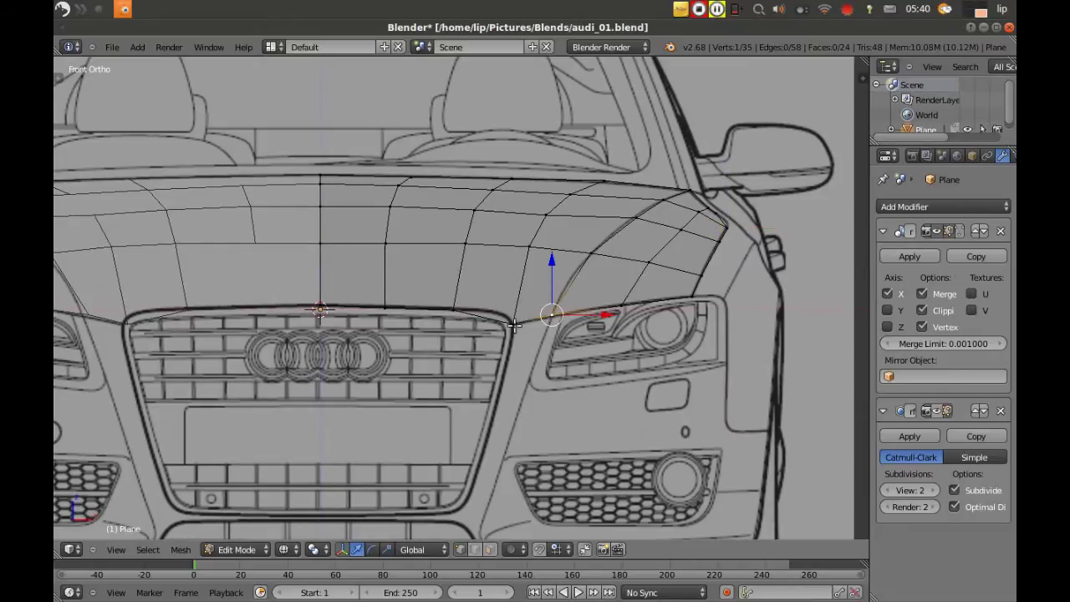
{"action": "right_click", "coordinate": [514, 323], "text": "shift"}
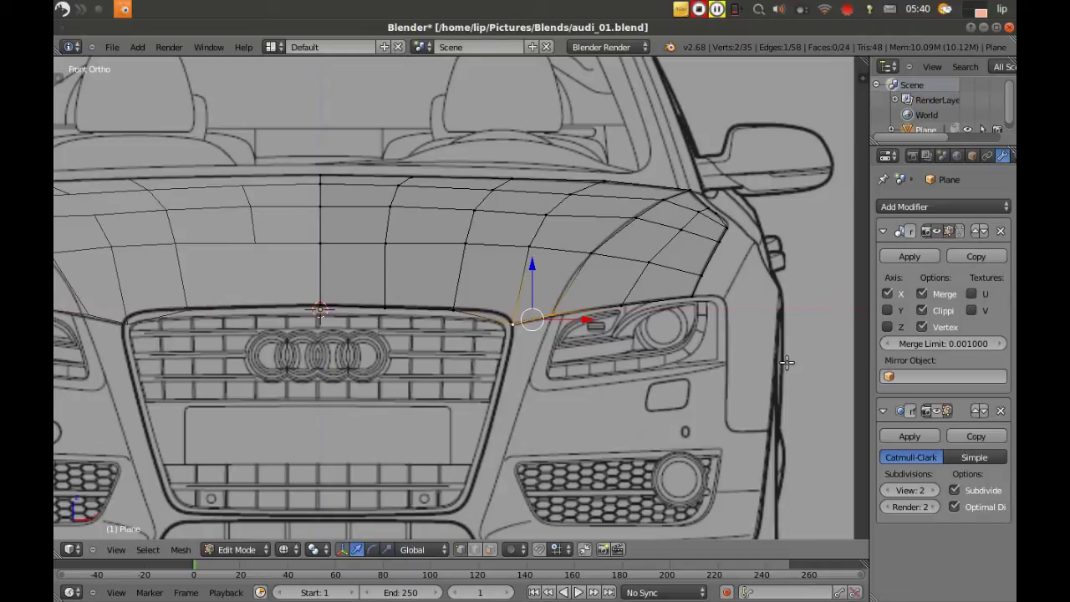
- Start the Screencast Keys display for the 3D view and hide the view properties again
{"action": "key", "text": "t"}
{"action": "key", "text": "t"}
{"action": "key", "text": "n"}
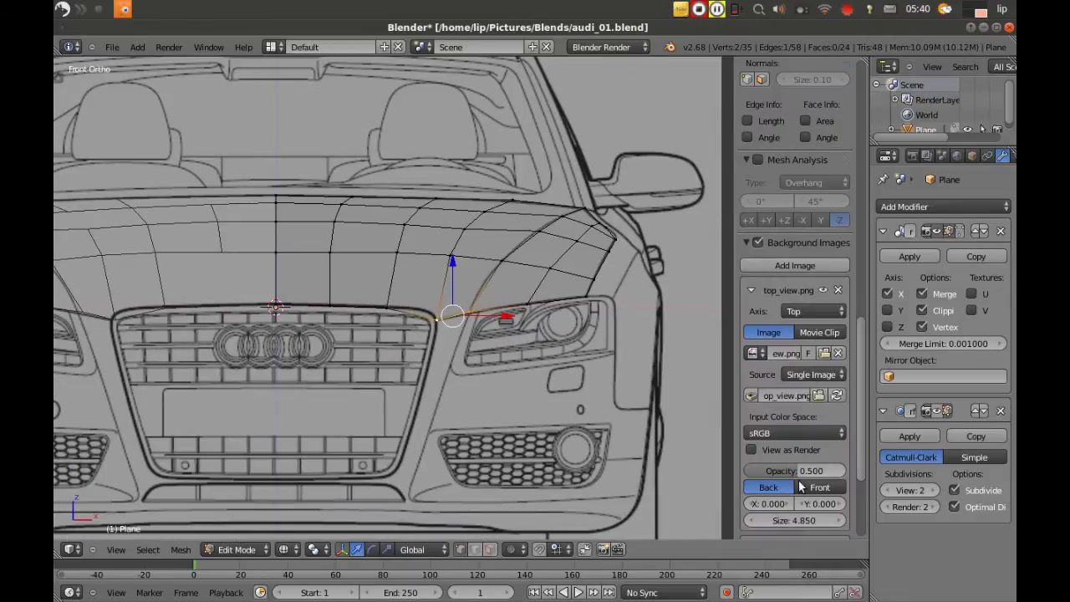
{"action": "scroll", "coordinate": [794, 493], "scroll_direction": "down", "scroll_amount": 5}
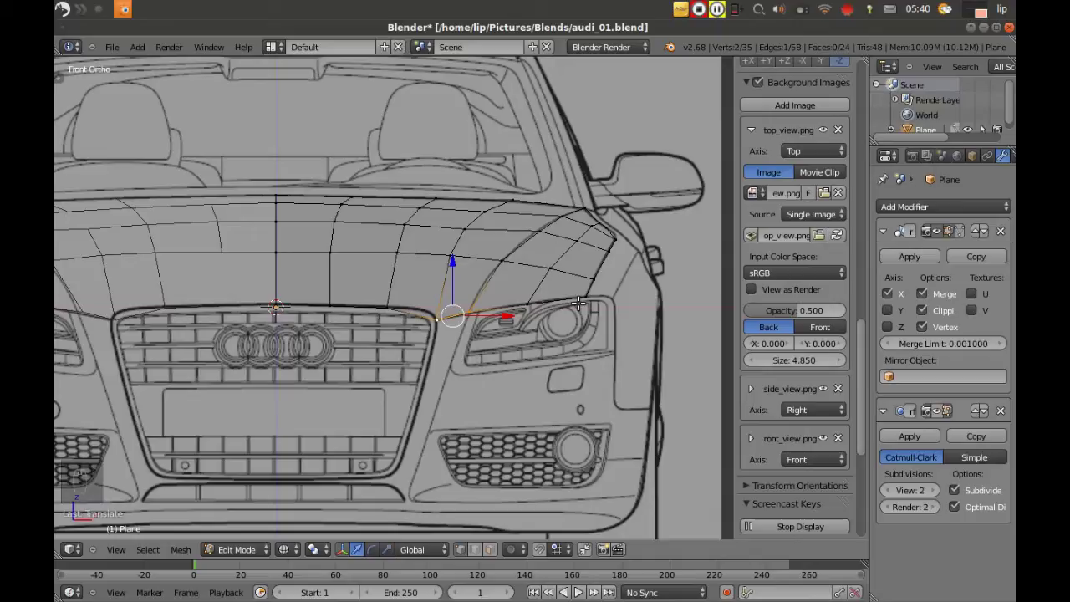
{"action": "key", "text": "n"}
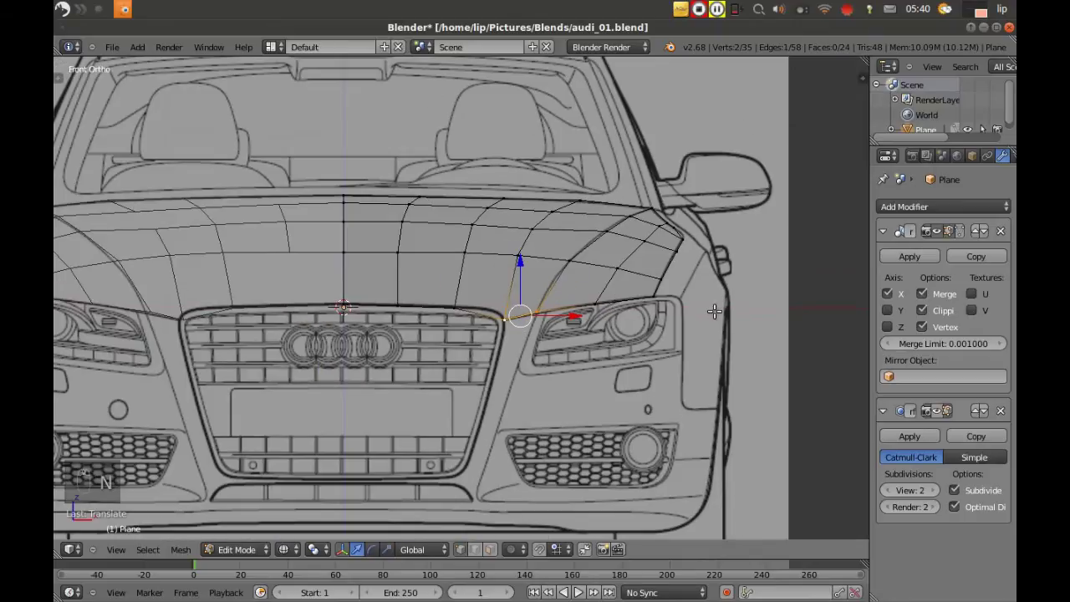
- Extrude the selected edge down between grille and headlight, and fit its two new vertices to the blueprint lines
{"action": "key", "text": "e"}
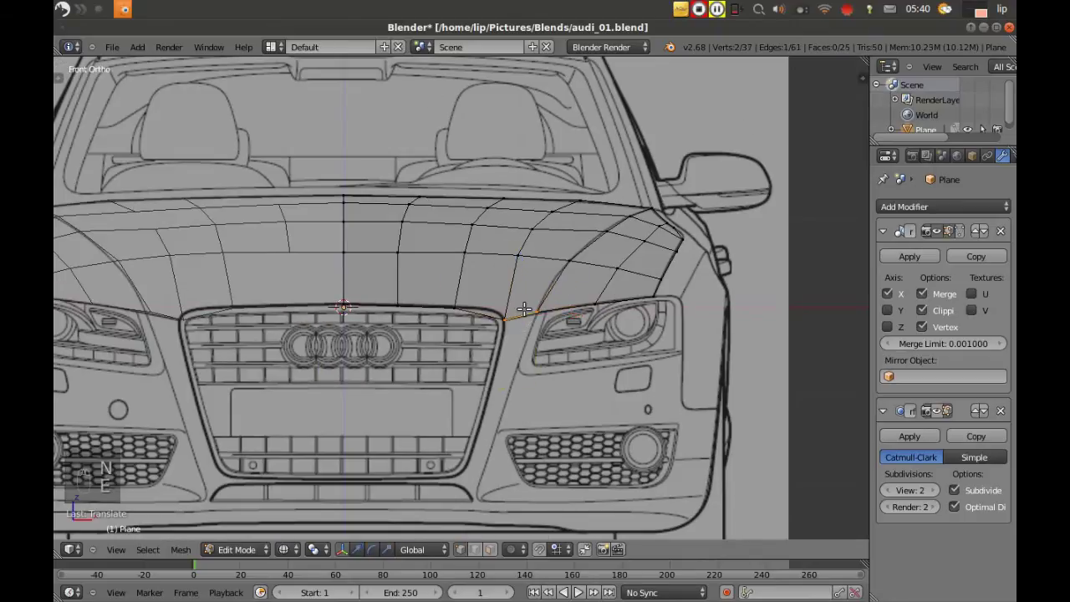
{"action": "left_click", "coordinate": [510, 371]}
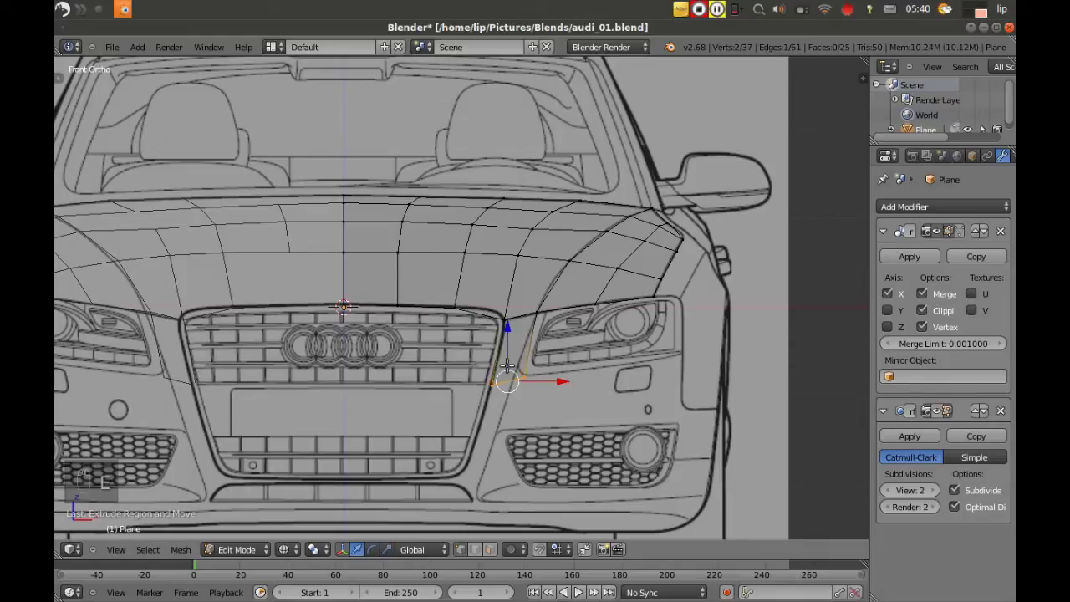
{"action": "right_click", "coordinate": [524, 376]}
{"action": "key", "text": "g"}
{"action": "key", "text": "x"}
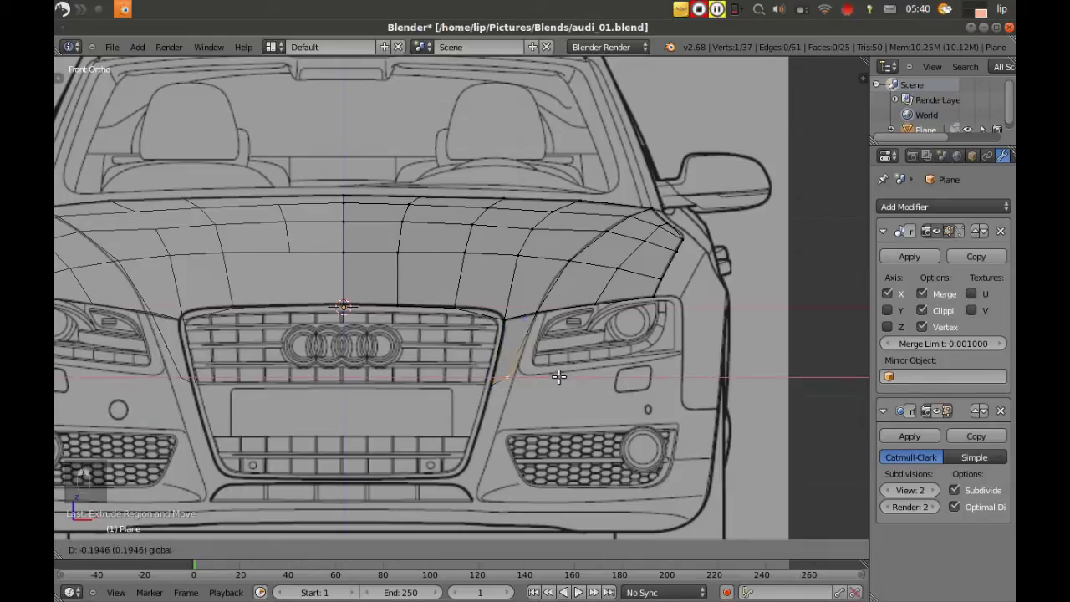
{"action": "left_click", "coordinate": [569, 377]}
{"action": "left_click_drag", "start_coordinate": [516, 326], "coordinate": [515, 332]}
{"action": "left_click_drag", "start_coordinate": [568, 381], "coordinate": [564, 378]}
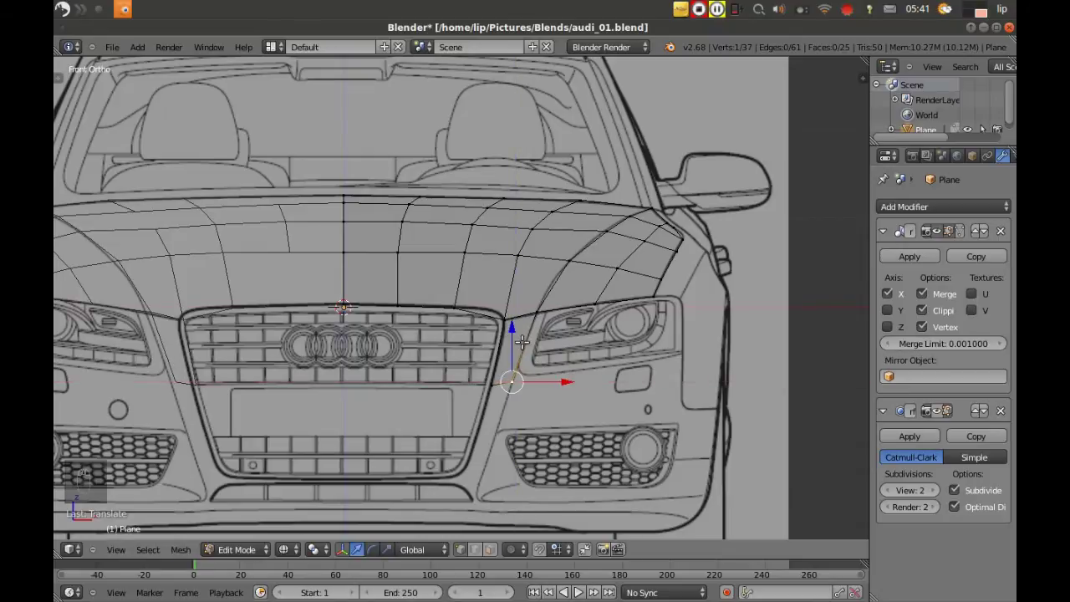
{"action": "left_click_drag", "start_coordinate": [511, 328], "coordinate": [518, 323]}
{"action": "right_click", "coordinate": [495, 388]}
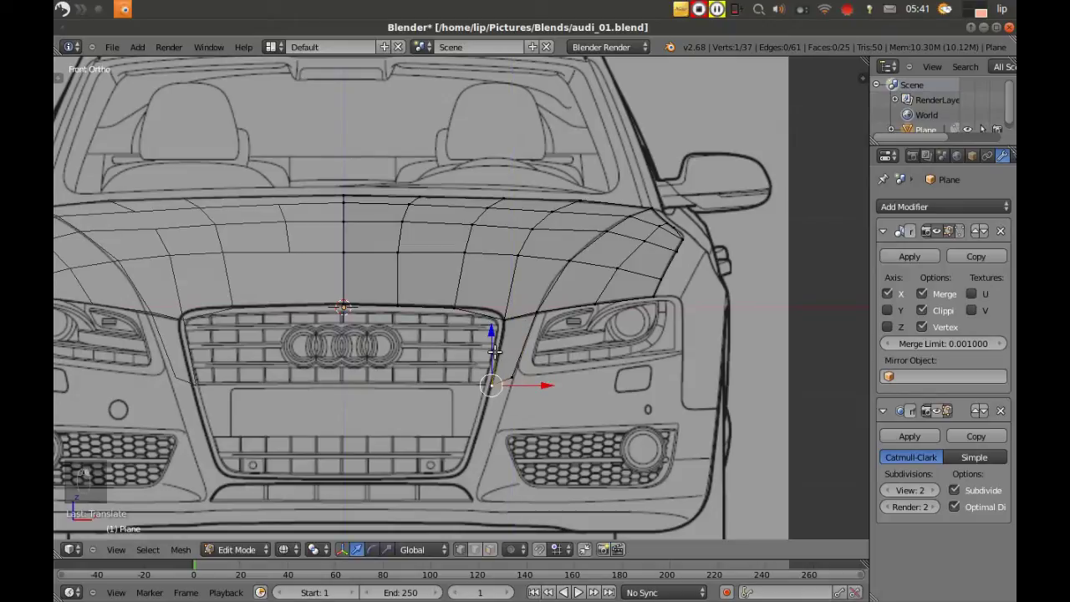
{"action": "left_click_drag", "start_coordinate": [492, 335], "coordinate": [494, 332]}
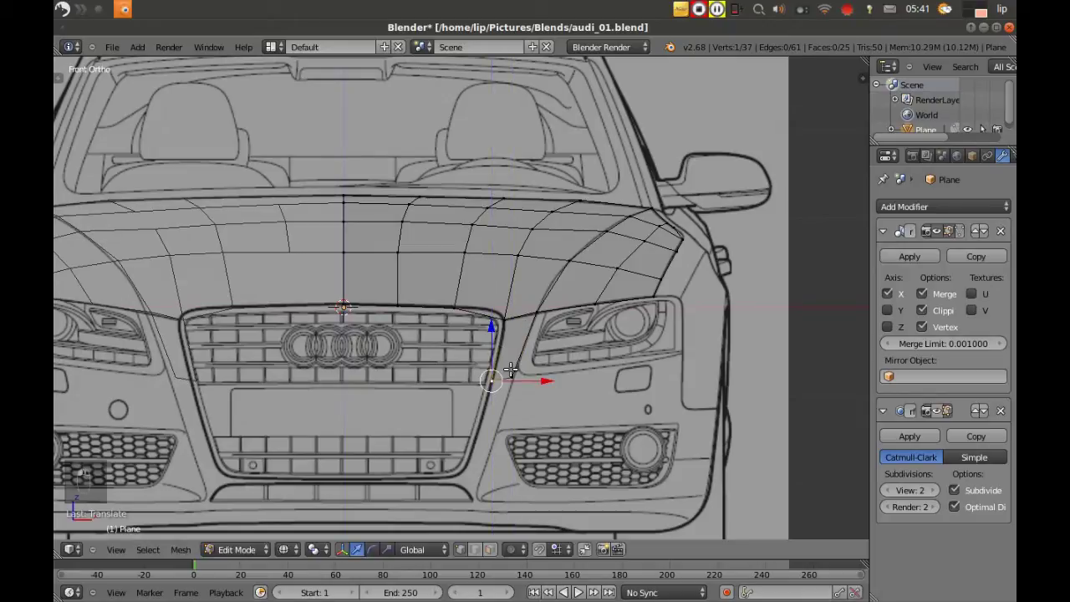
- Extrude the strip's end edge three more times down along the grille frame to its lower corner, and clear the selection
{"action": "key", "text": "e"}
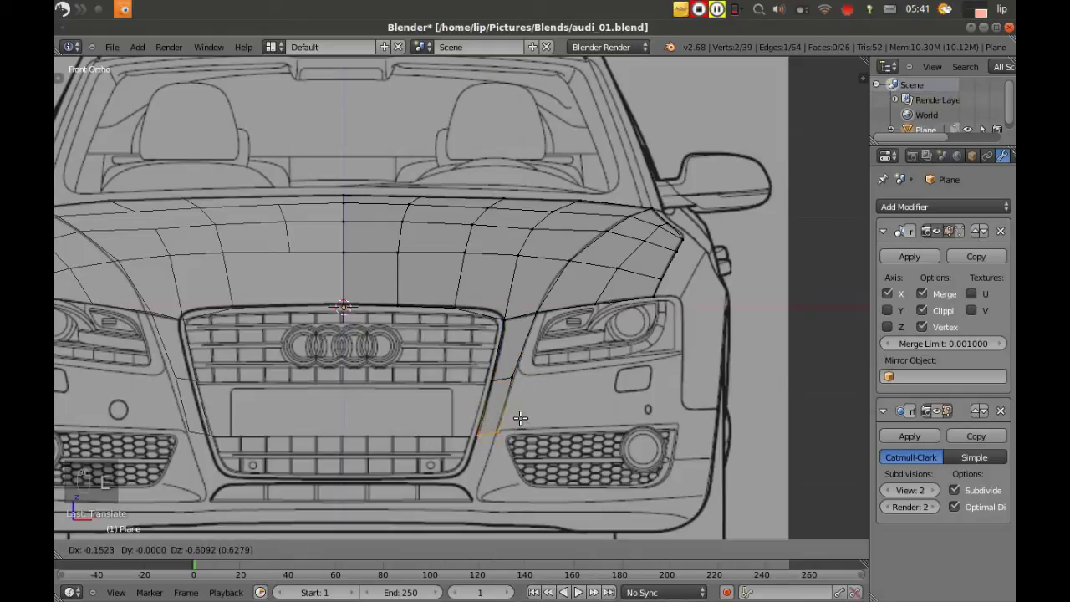
{"action": "left_click", "coordinate": [522, 416]}
{"action": "key", "text": "e"}
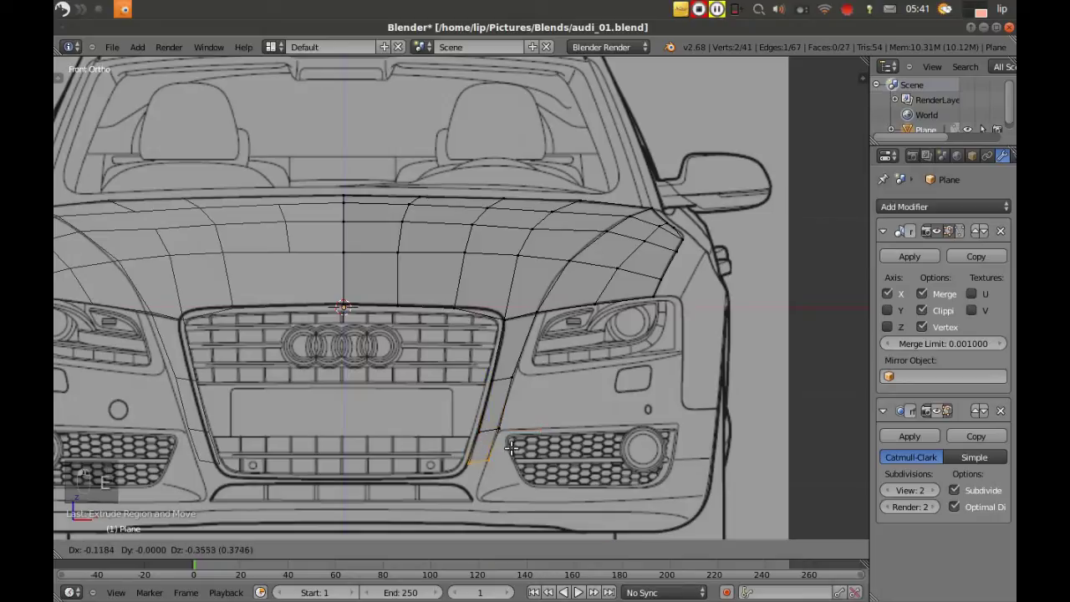
{"action": "left_click", "coordinate": [507, 456]}
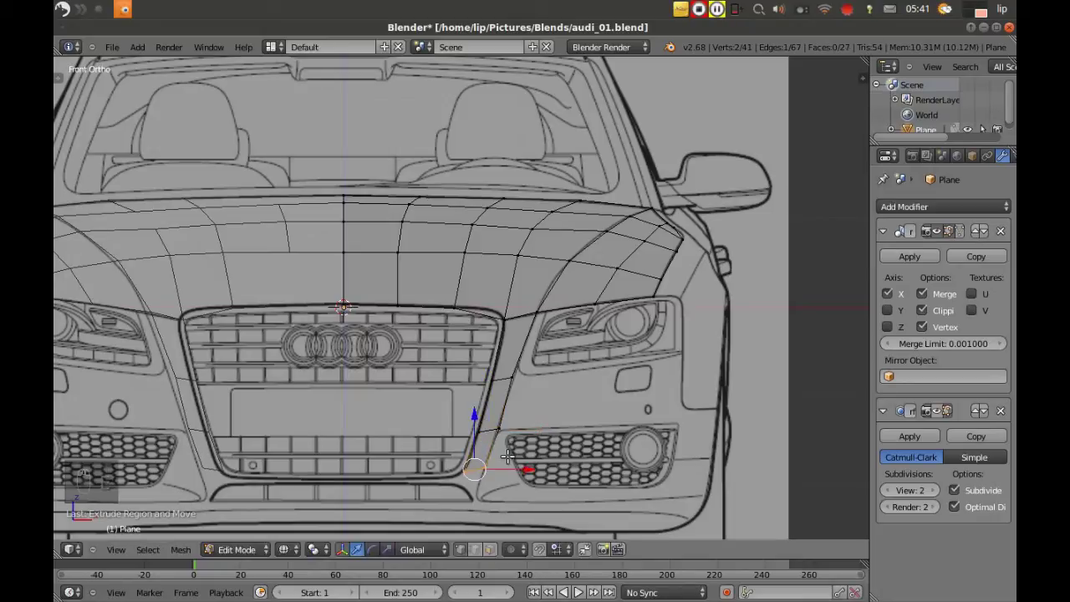
{"action": "key", "text": "e"}
{"action": "left_click", "coordinate": [502, 470]}
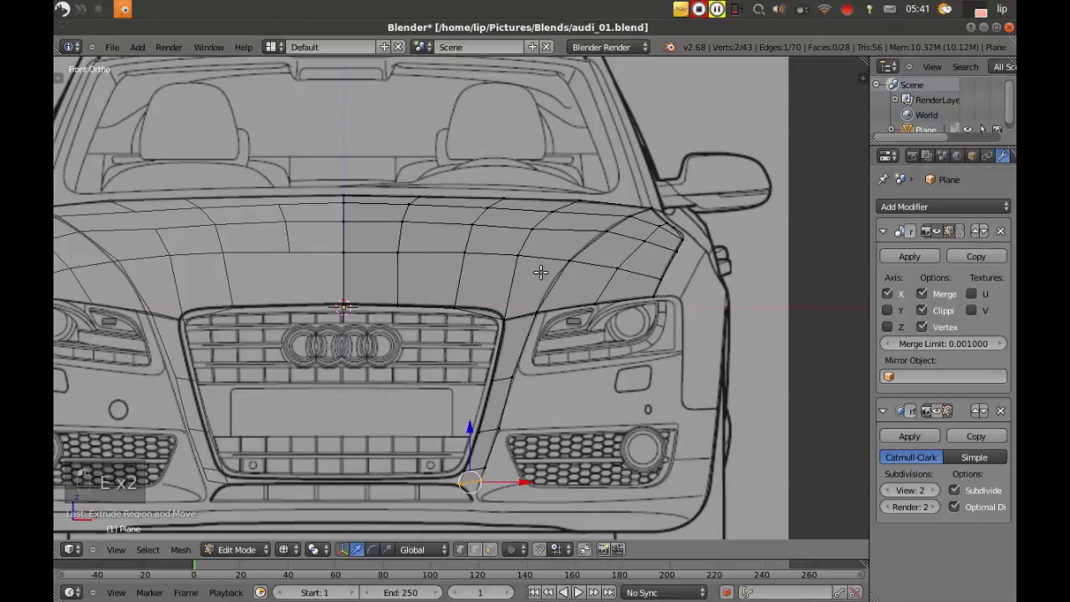
{"action": "key", "text": "a"}
- Move the grille strip's two upper vertices up level with the headlight's lower inner corner, fitting them to the blueprint lines
{"action": "scroll", "coordinate": [535, 301], "scroll_direction": "up", "scroll_amount": 2}
{"action": "middle_click_drag", "start_coordinate": [592, 461], "coordinate": [431, 226], "text": "shift"}
{"action": "right_click", "coordinate": [439, 227]}
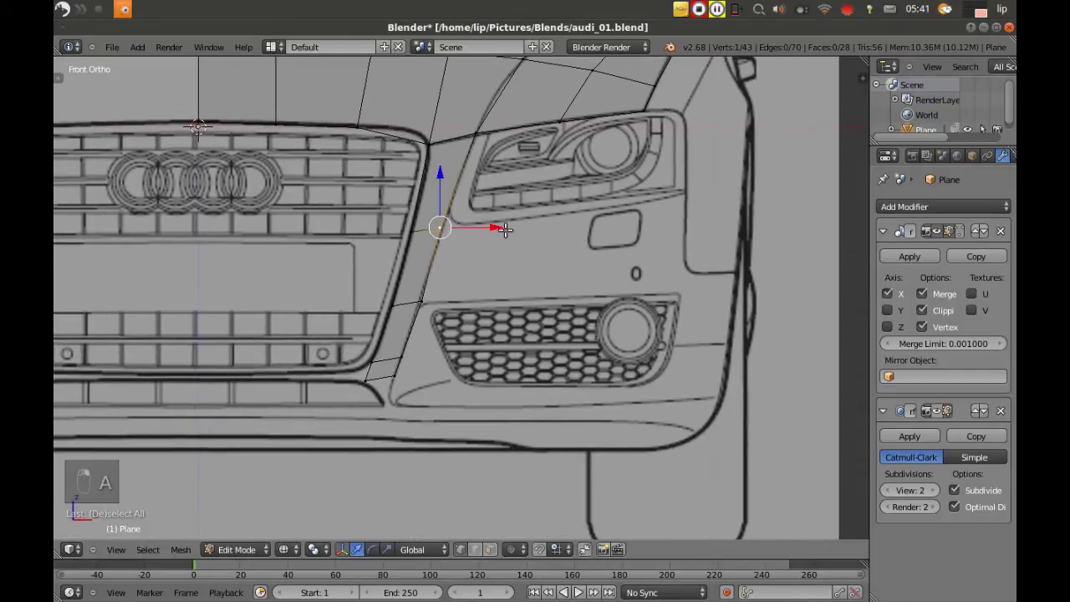
{"action": "left_click_drag", "start_coordinate": [497, 228], "coordinate": [500, 230]}
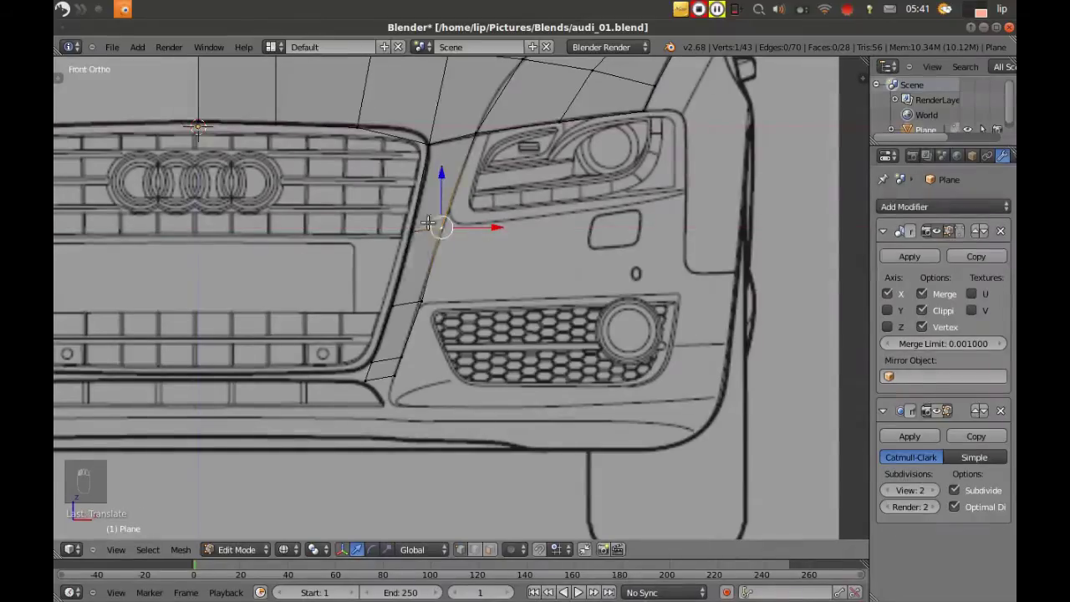
{"action": "right_click", "coordinate": [409, 232]}
{"action": "left_click_drag", "start_coordinate": [407, 182], "coordinate": [443, 164]}
{"action": "right_click", "coordinate": [442, 222]}
{"action": "left_click_drag", "start_coordinate": [492, 218], "coordinate": [467, 217]}
{"action": "right_click", "coordinate": [410, 219]}
- Extrude the strip's outer edge below the headlight out to the washer cover, and fit the lower vertices to the fog grille's top line
{"action": "right_click", "coordinate": [419, 302]}
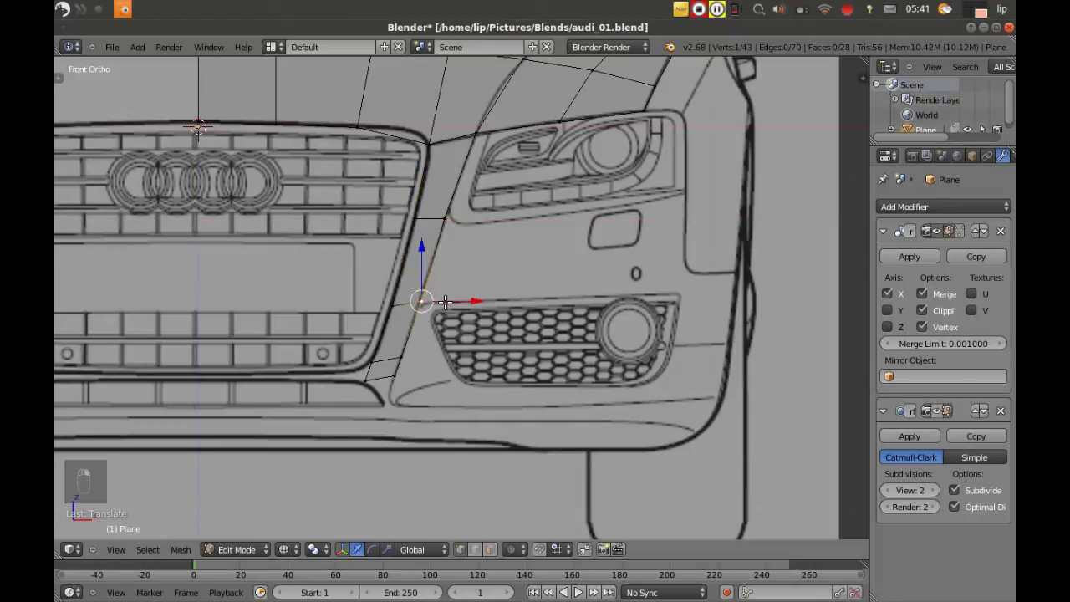
{"action": "left_click_drag", "start_coordinate": [471, 301], "coordinate": [472, 300]}
{"action": "right_click", "coordinate": [446, 216], "text": "shift"}
{"action": "key", "text": "e"}
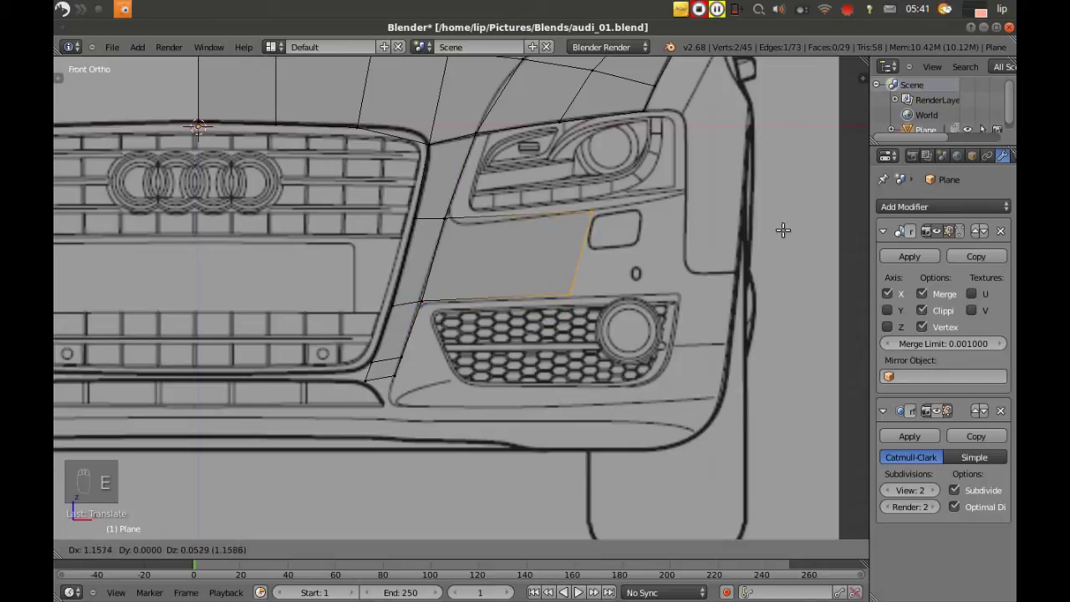
{"action": "left_click", "coordinate": [783, 231]}
{"action": "right_click", "coordinate": [568, 288]}
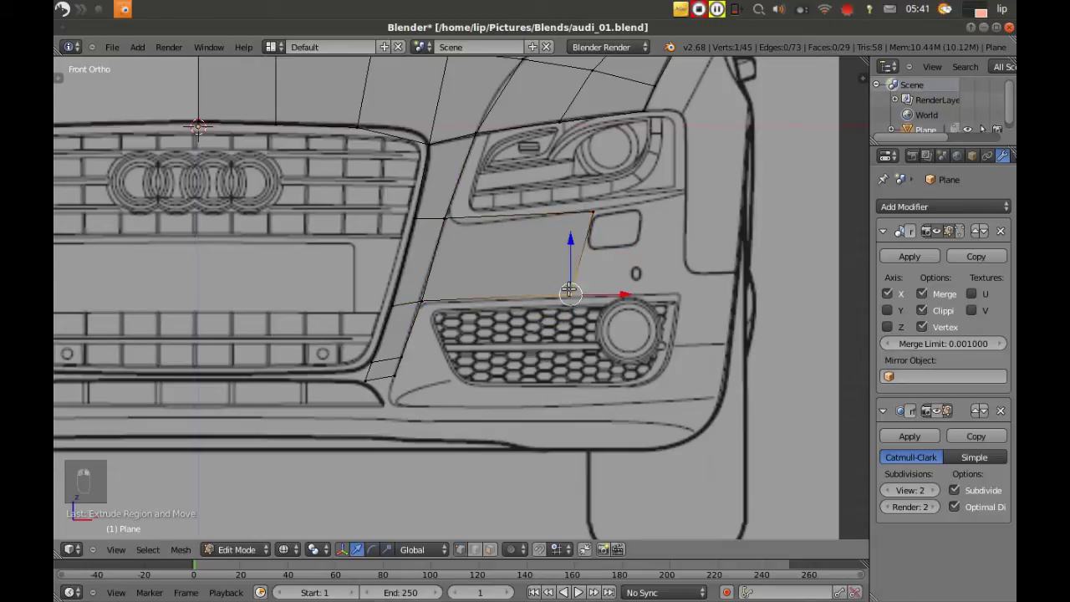
{"action": "left_click_drag", "start_coordinate": [628, 299], "coordinate": [632, 298]}
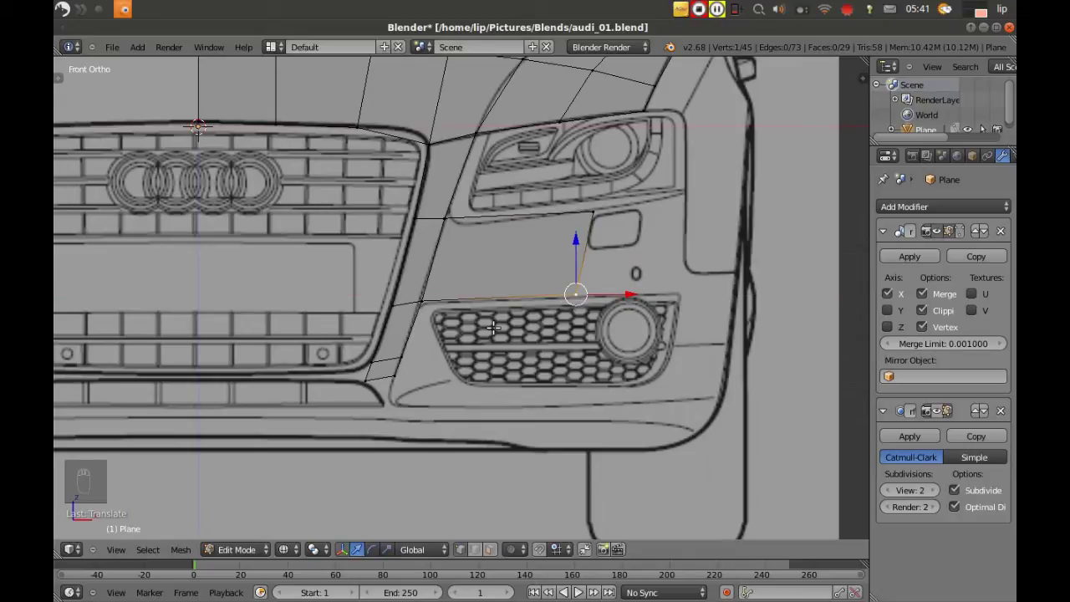
{"action": "right_click", "coordinate": [420, 300]}
{"action": "left_click_drag", "start_coordinate": [478, 301], "coordinate": [478, 302]}
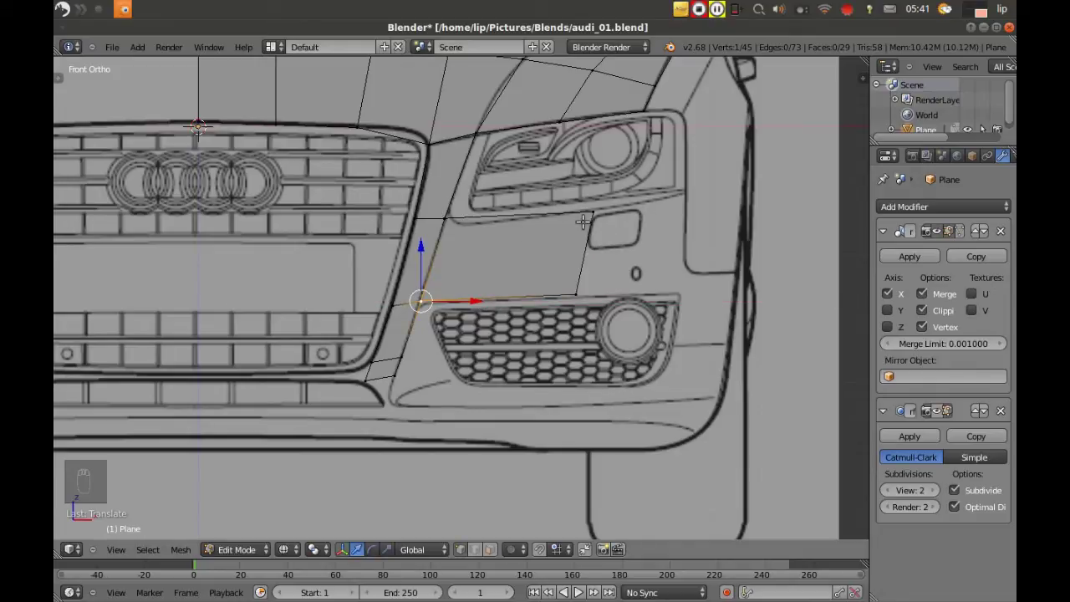
- Add a centred horizontal loop cut through the new bumper panel and the grille strip
{"action": "key", "text": "a"}
{"action": "key", "text": "ctrl+r"}
{"action": "left_click", "coordinate": [581, 253]}
{"action": "right_click", "coordinate": [588, 254]}
- Extrude the lower half of the panel's end edge to the washer cover's outer side, and lower its bottom vertex to the fog grille's top line
{"action": "right_click", "coordinate": [585, 251]}
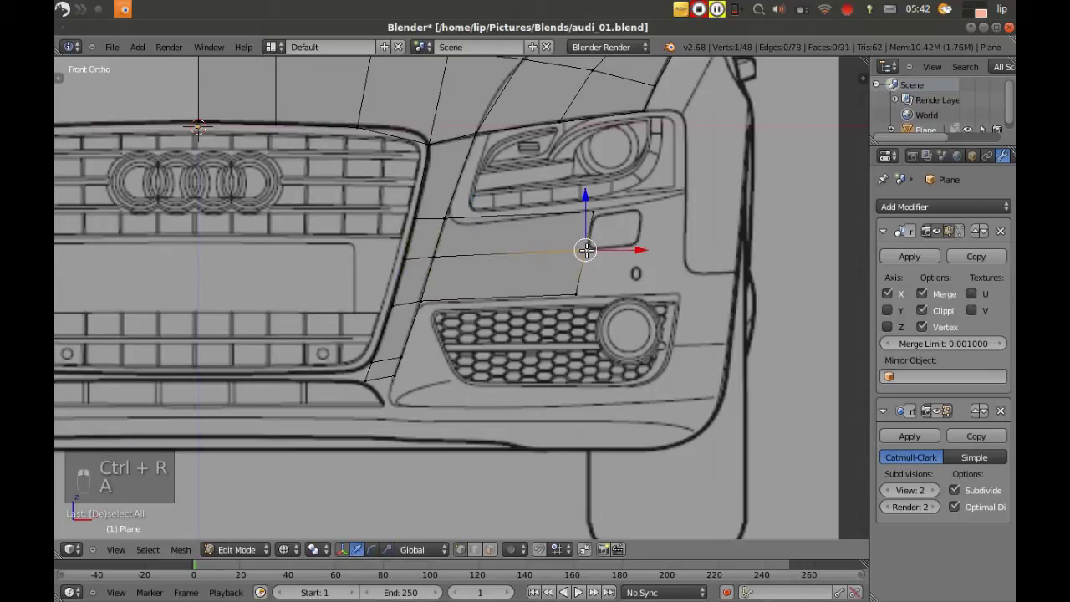
{"action": "right_click", "coordinate": [585, 295]}
{"action": "key", "text": "e"}
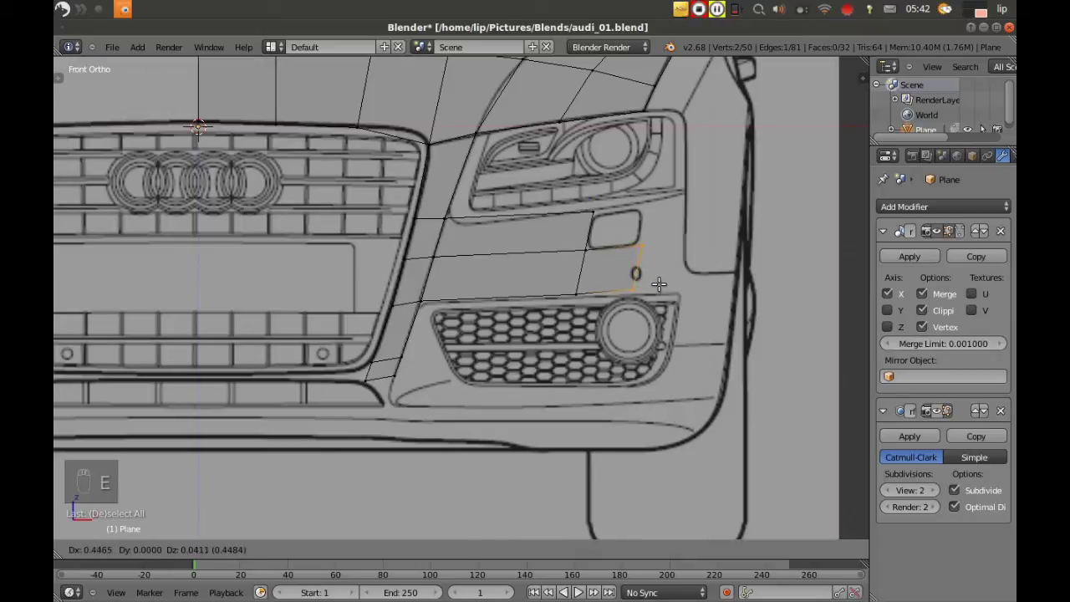
{"action": "left_click", "coordinate": [659, 284]}
{"action": "right_click", "coordinate": [629, 286]}
{"action": "left_click_drag", "start_coordinate": [633, 234], "coordinate": [635, 240]}
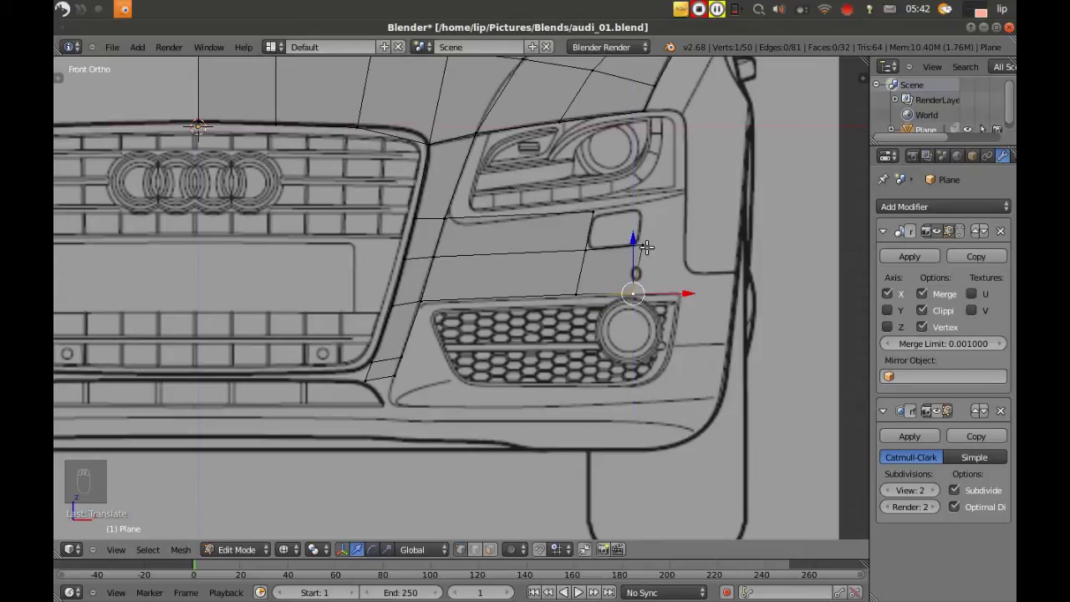
- Extrude that end edge again to the outer headlight line, and fit its bottom vertex above the fog grille's outer corner
{"action": "right_click", "coordinate": [633, 291], "text": "shift"}
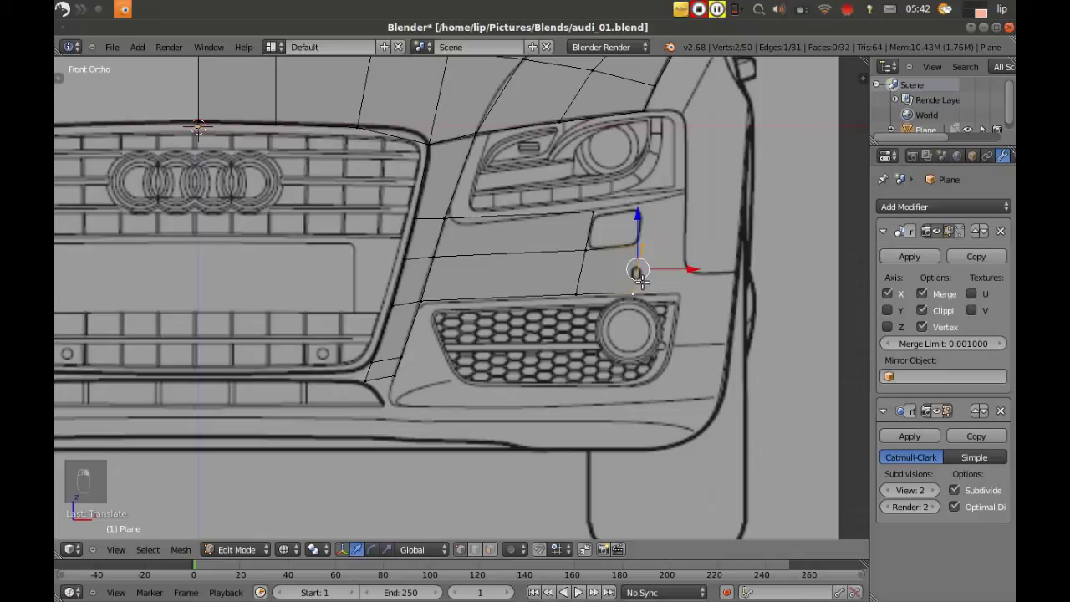
{"action": "key", "text": "e"}
{"action": "left_click", "coordinate": [683, 287]}
{"action": "right_click", "coordinate": [680, 288]}
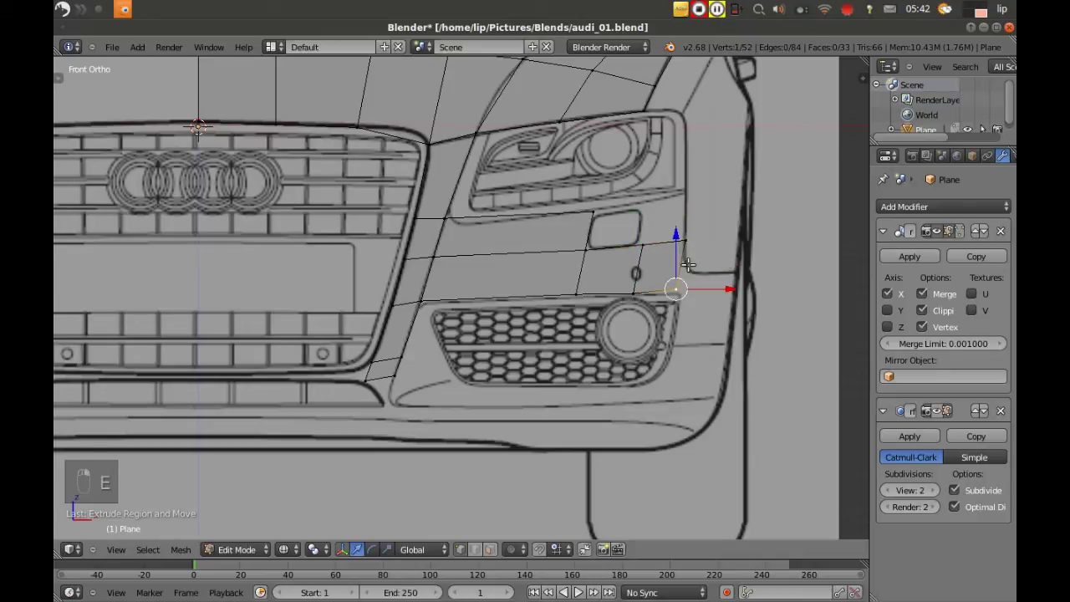
{"action": "key", "text": "g"}
{"action": "key", "text": "x"}
{"action": "left_click", "coordinate": [727, 289]}
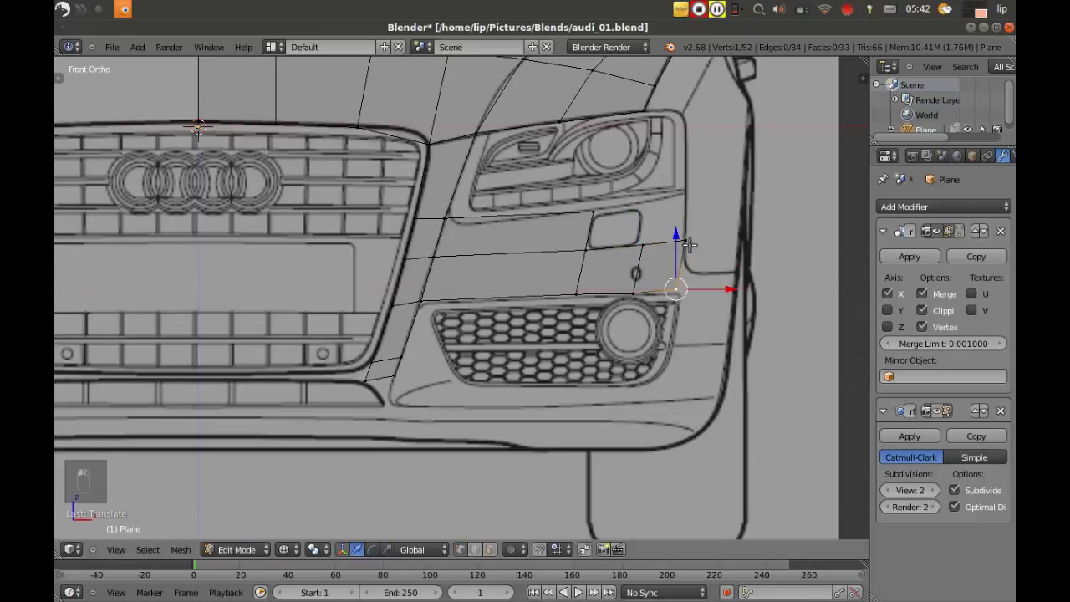
{"action": "key", "text": "g"}
{"action": "key", "text": "z"}
{"action": "left_click", "coordinate": [677, 240]}
- Extrude the outermost face's top edge up to the headlight's lower outer corner, and fit the corner vertex to the blueprint
{"action": "right_click", "coordinate": [660, 247]}
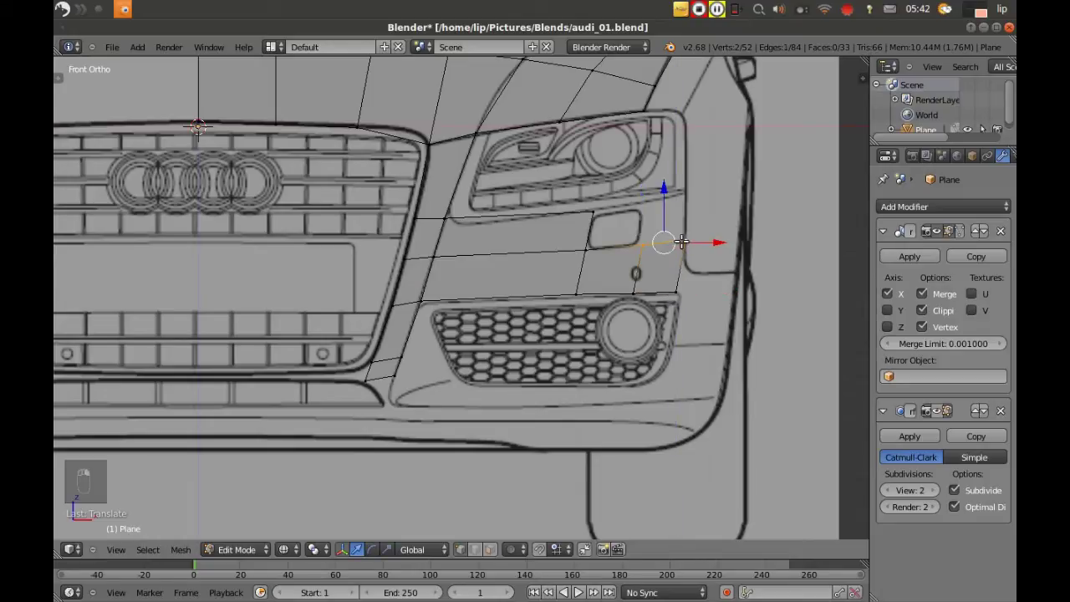
{"action": "key", "text": "e"}
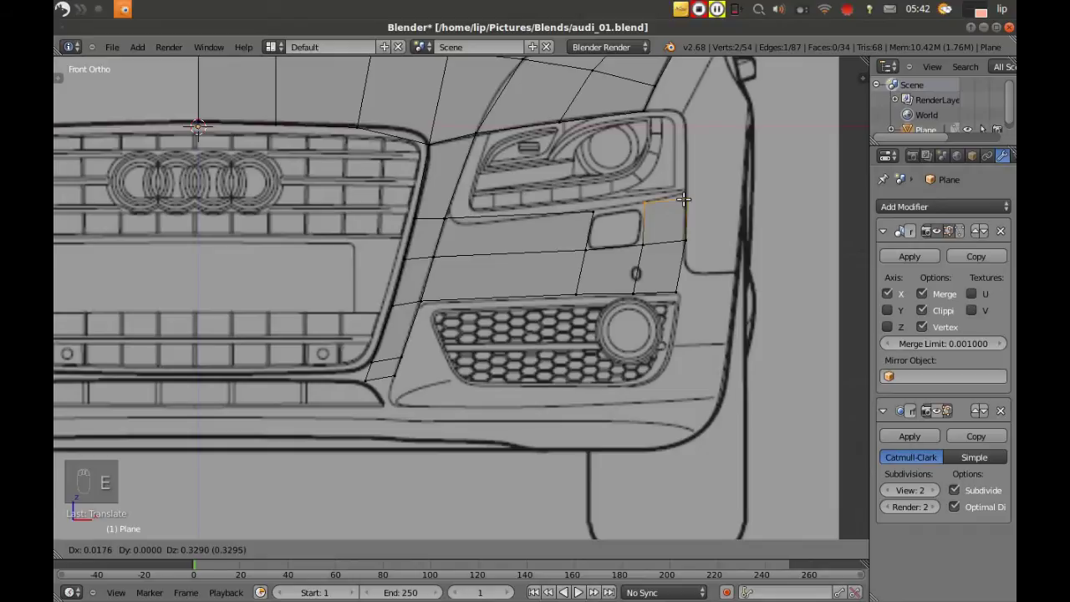
{"action": "left_click", "coordinate": [683, 198]}
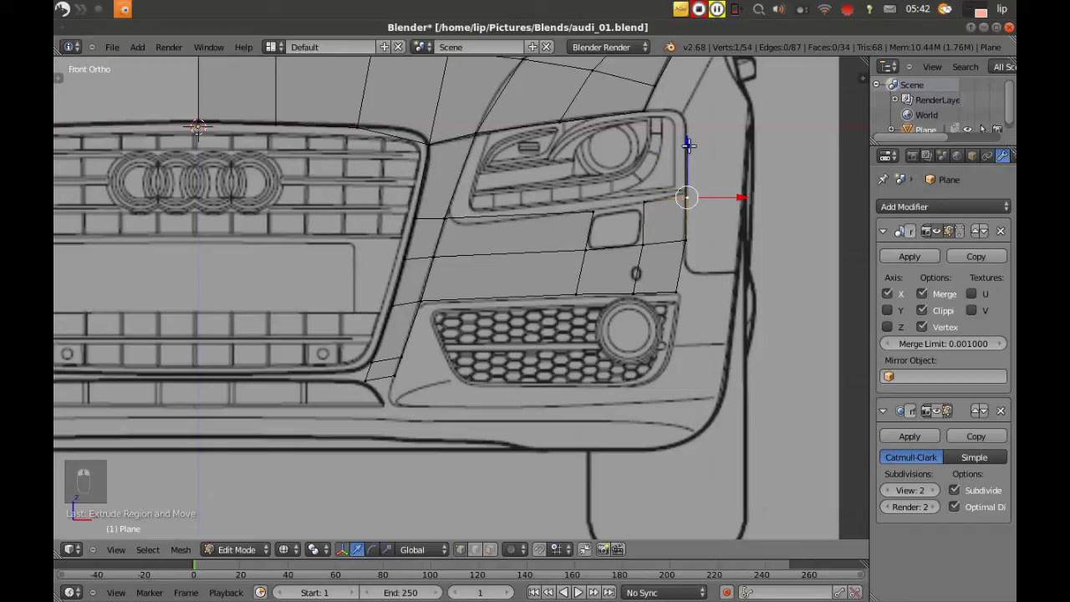
{"action": "left_click_drag", "start_coordinate": [690, 144], "coordinate": [737, 194]}
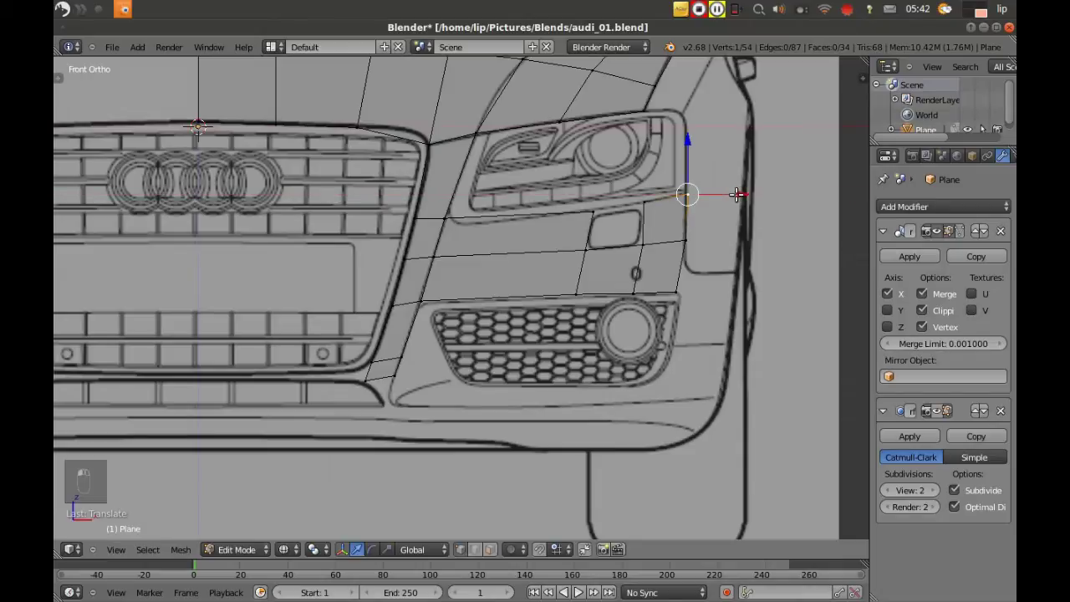
- Fit the vertex at the washer cover's lower outer corner, move the panel's bottom outer vertex further outward, and clear the selection
{"action": "right_click", "coordinate": [643, 242]}
{"action": "left_click_drag", "start_coordinate": [699, 243], "coordinate": [695, 244]}
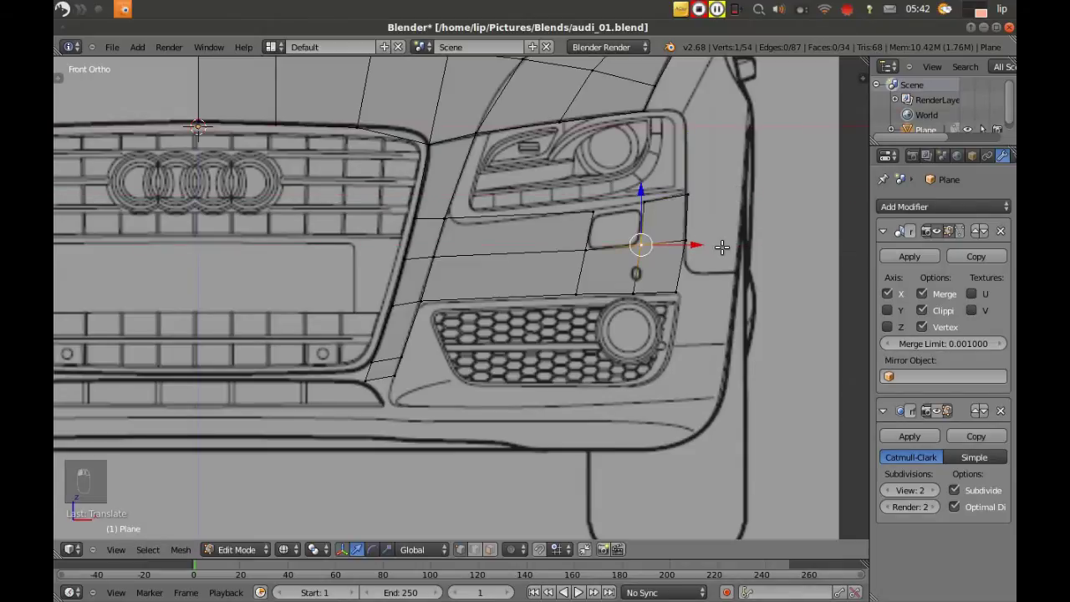
{"action": "right_click", "coordinate": [676, 292]}
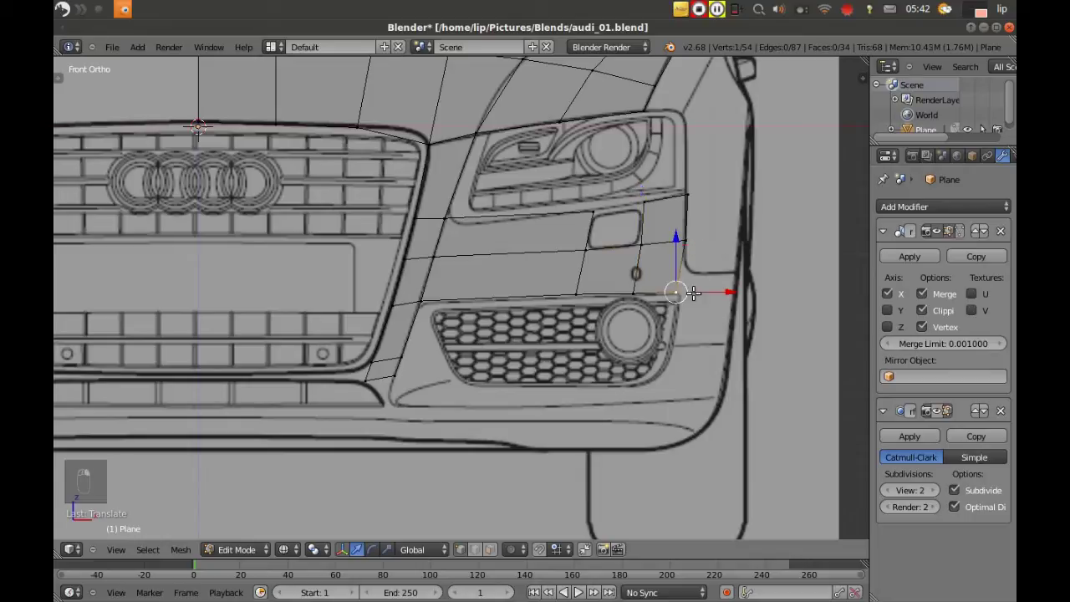
{"action": "left_click_drag", "start_coordinate": [732, 292], "coordinate": [735, 292]}
{"action": "key", "text": "a"}
- Add a vertical loop cut through the panel below the headlight, sliding it about 0.73 toward the grille strip
{"action": "scroll", "coordinate": [540, 301], "scroll_direction": "down", "scroll_amount": 1}
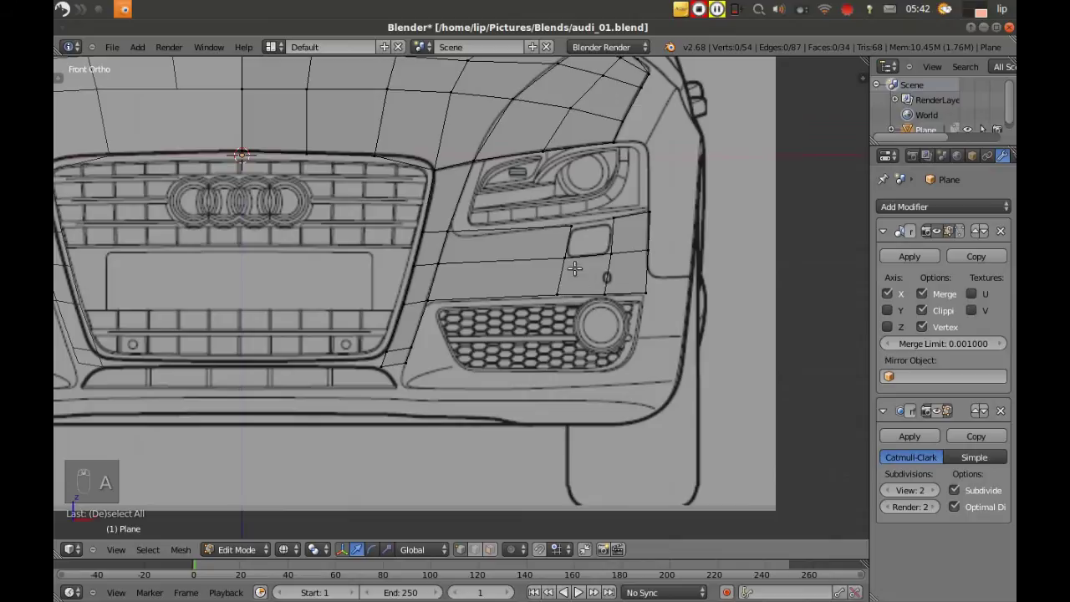
{"action": "right_click", "coordinate": [409, 346]}
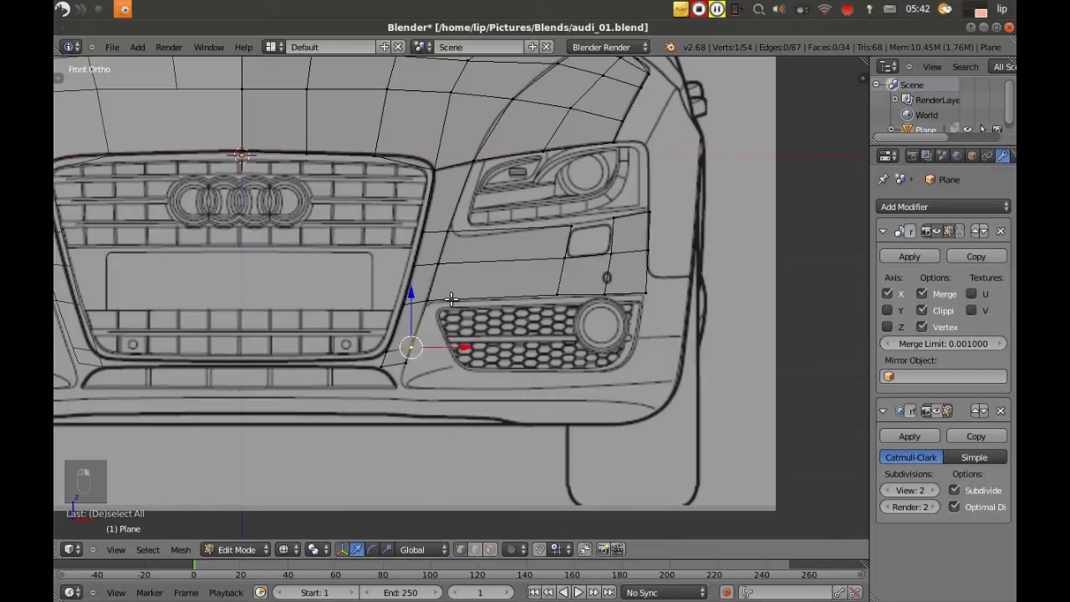
{"action": "key", "text": "a"}
{"action": "key", "text": "ctrl+r"}
{"action": "left_click", "coordinate": [487, 251]}
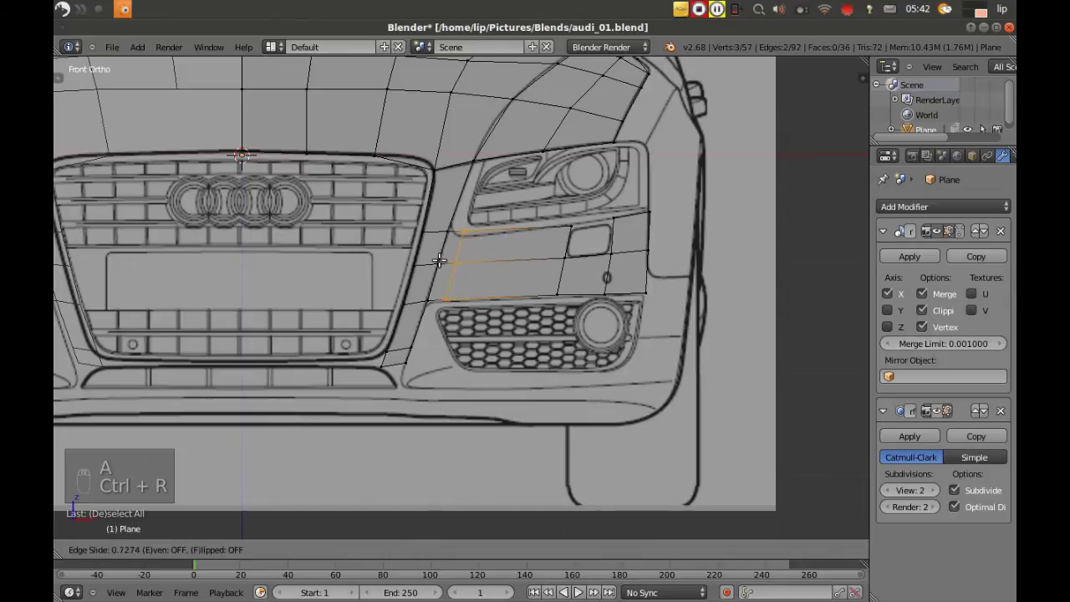
{"action": "left_click", "coordinate": [442, 265]}
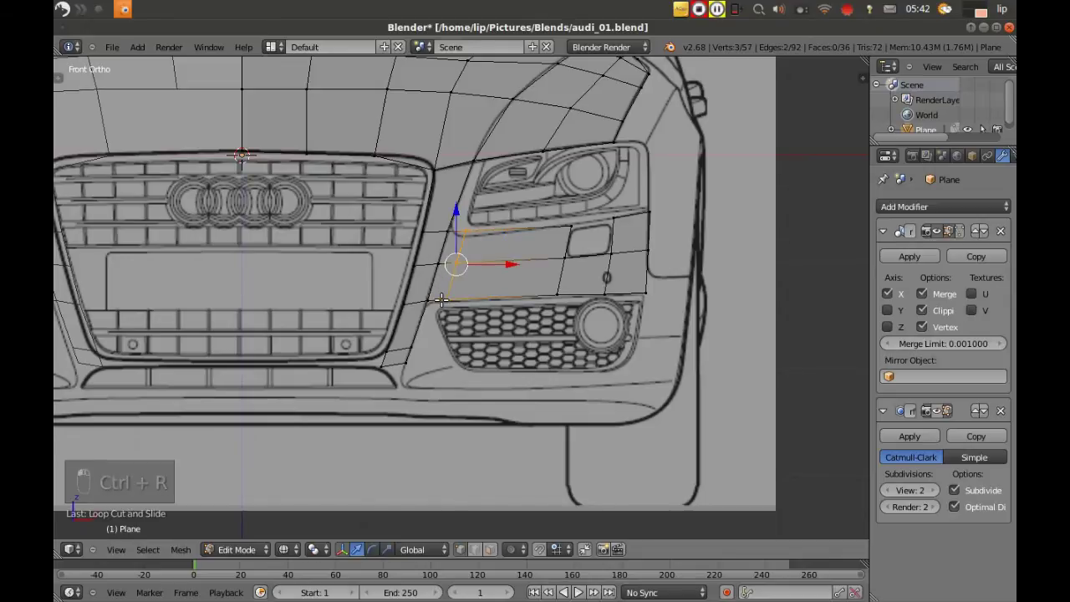
{"action": "right_click", "coordinate": [447, 298]}
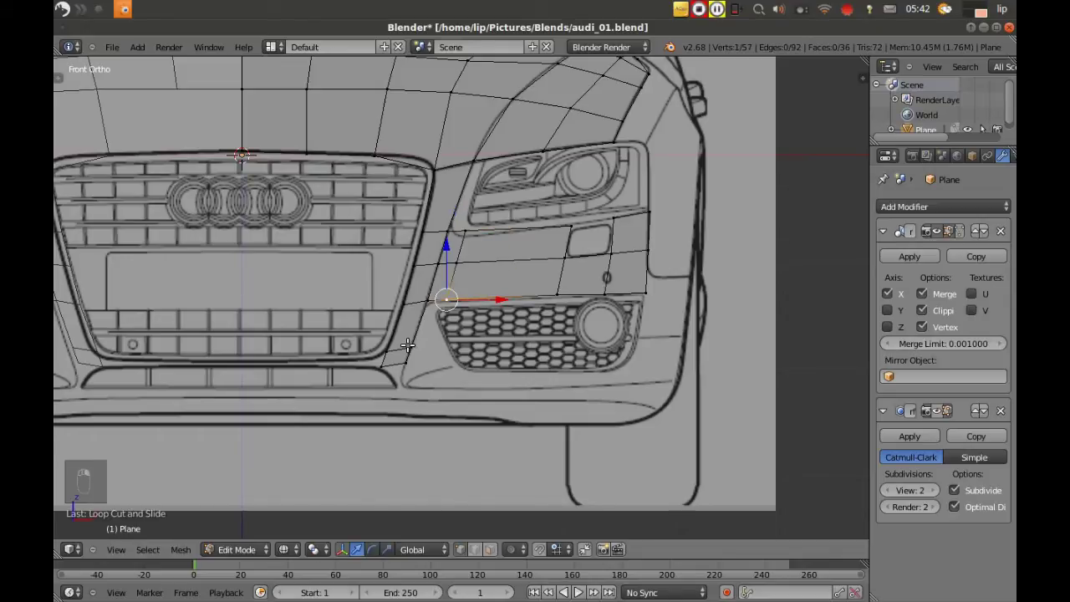
{"action": "key", "text": "e"}
{"action": "right_click", "coordinate": [426, 345]}
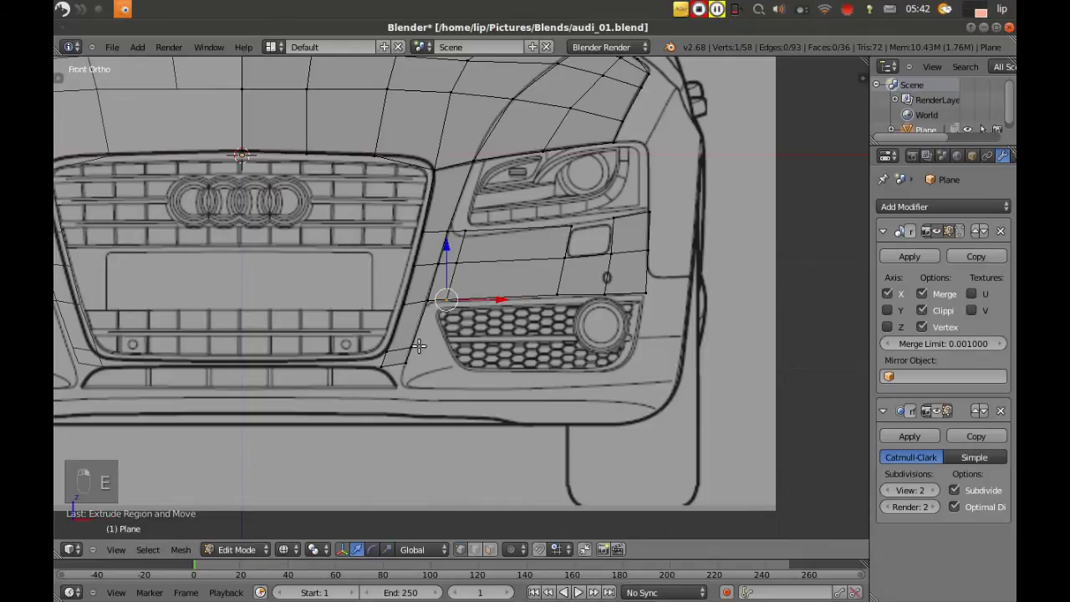
{"action": "key", "text": "ctrl+z"}
{"action": "key", "text": "ctrl+z"}
{"action": "key", "text": "ctrl+z"}
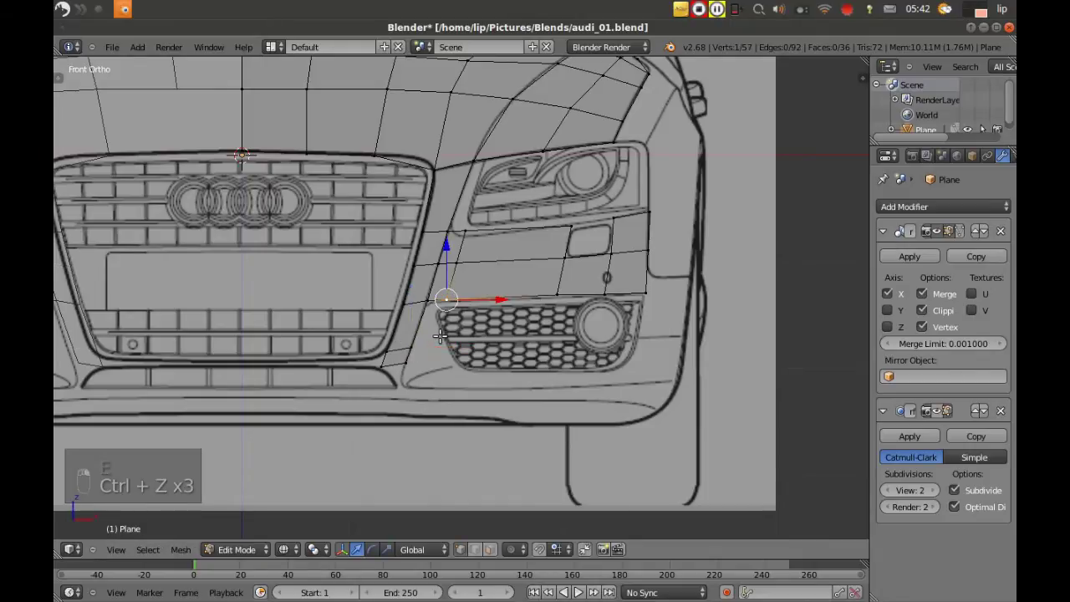
- Extrude the strip's outer vertex near the grille's lower corner sideways to the fog grille's inner edge
{"action": "key", "text": "a"}
{"action": "right_click", "coordinate": [407, 347]}
{"action": "key", "text": "r"}
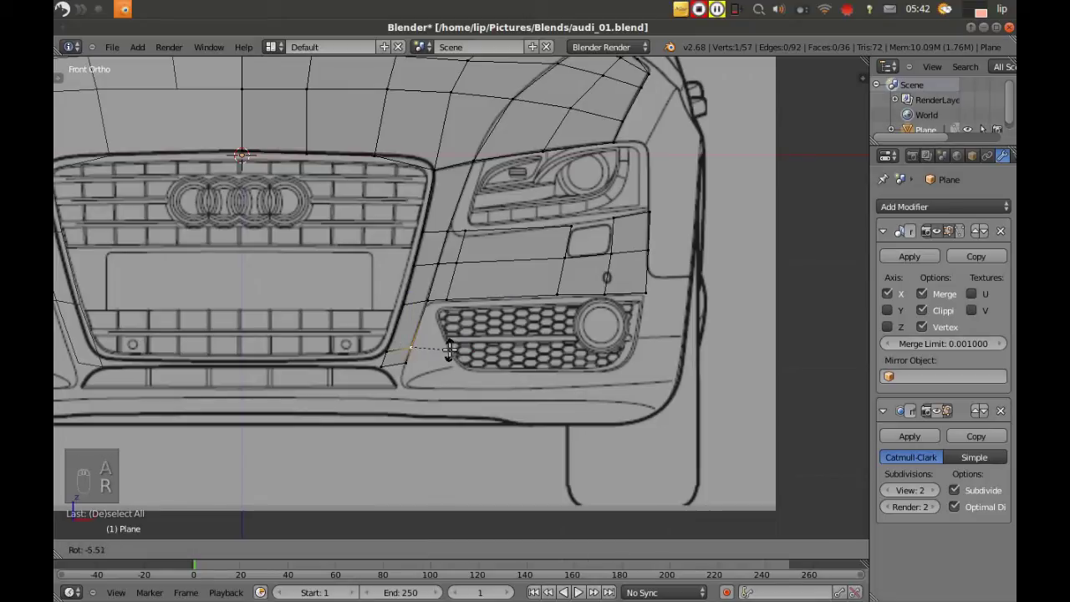
{"action": "right_click", "coordinate": [449, 350]}
{"action": "key", "text": "e"}
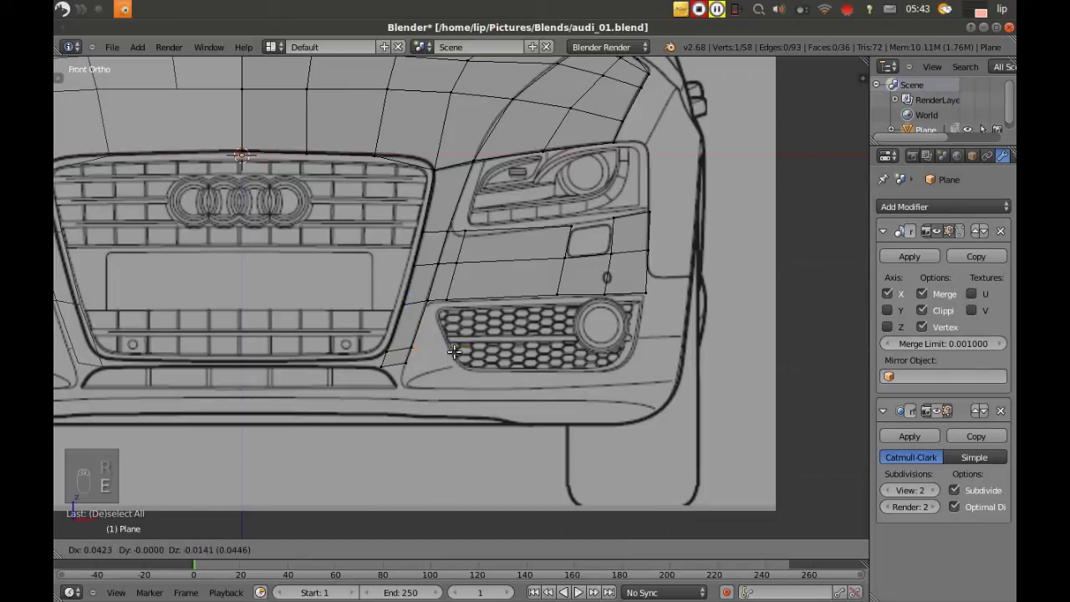
{"action": "left_click", "coordinate": [475, 346]}
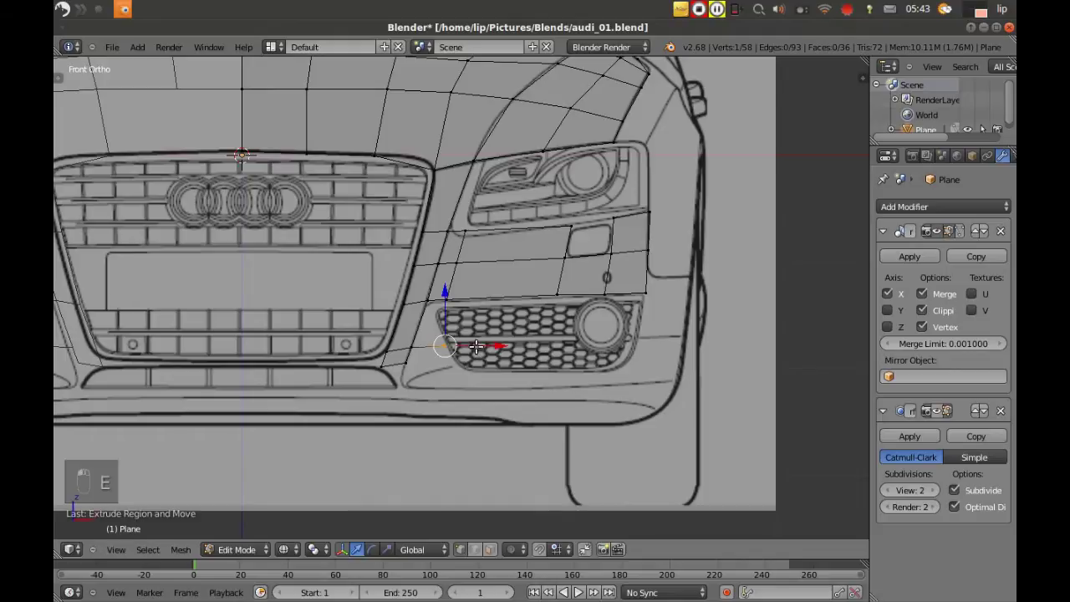
- Fill a face between the strip's outer edge and the fog grille's upper inner side, and clear the selection
{"action": "right_click", "coordinate": [428, 301], "text": "shift"}
{"action": "right_click", "coordinate": [413, 333], "text": "shift"}
{"action": "right_click", "coordinate": [416, 345], "text": "shift"}
{"action": "key", "text": "f"}
{"action": "key", "text": "a"}
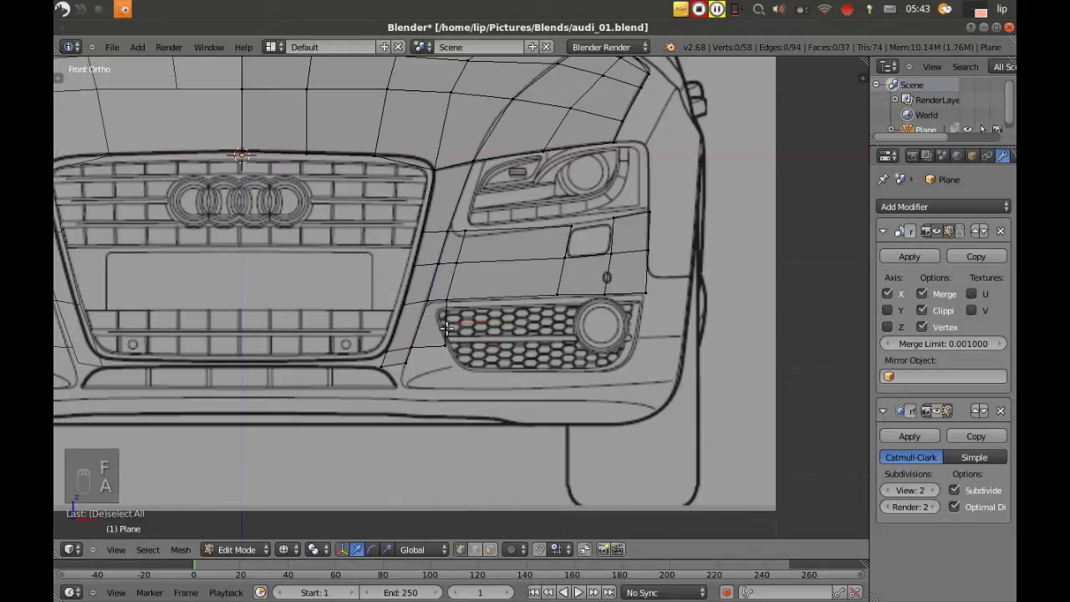
- Extrude the strip's bottom outer vertex sideways to the fog grille's lower inner corner
{"action": "right_click", "coordinate": [406, 364]}
{"action": "key", "text": "e"}
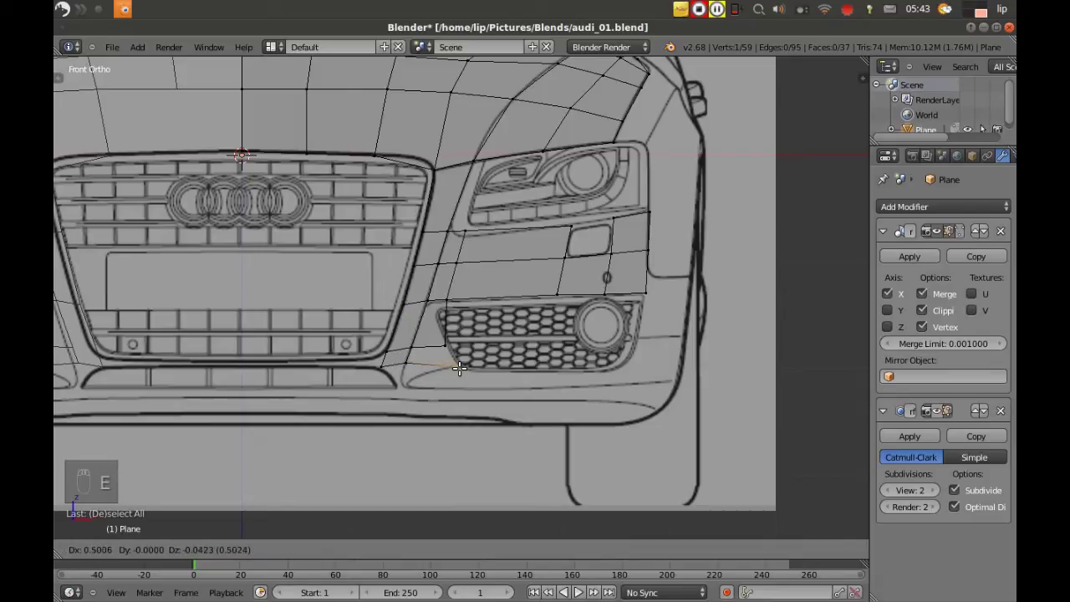
{"action": "left_click", "coordinate": [459, 365]}
- Lower the strip's bottom outer vertex along Z until it is level with the vertices on either side
{"action": "right_click", "coordinate": [407, 365]}
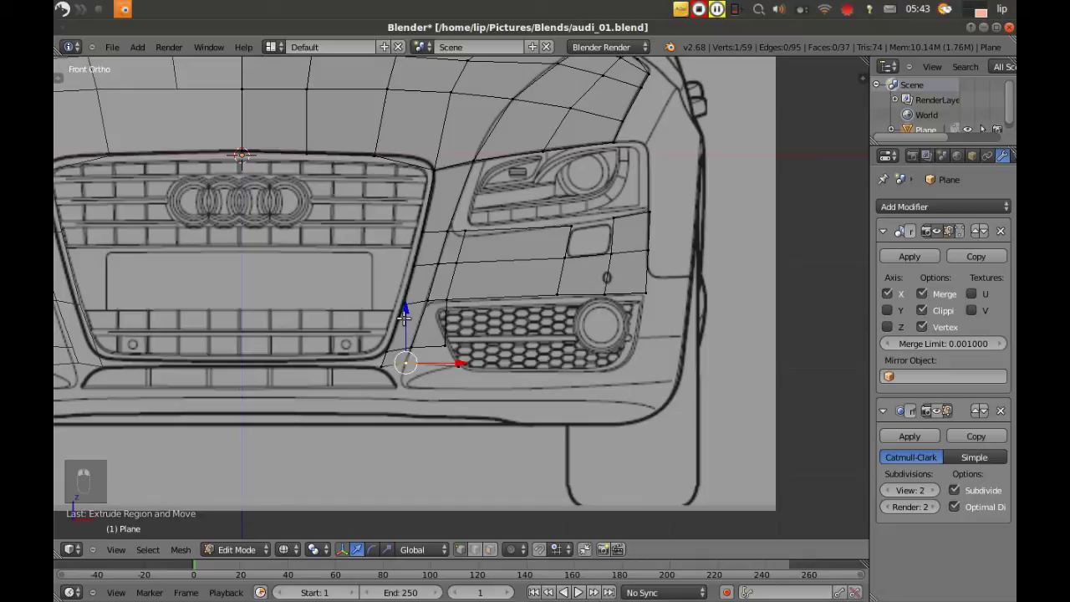
{"action": "key", "text": "g"}
{"action": "key", "text": "z"}
{"action": "left_click", "coordinate": [407, 326]}
{"action": "right_click", "coordinate": [381, 366]}
{"action": "right_click", "coordinate": [407, 369]}
{"action": "key", "text": "g"}
{"action": "key", "text": "z"}
{"action": "left_click", "coordinate": [407, 326]}
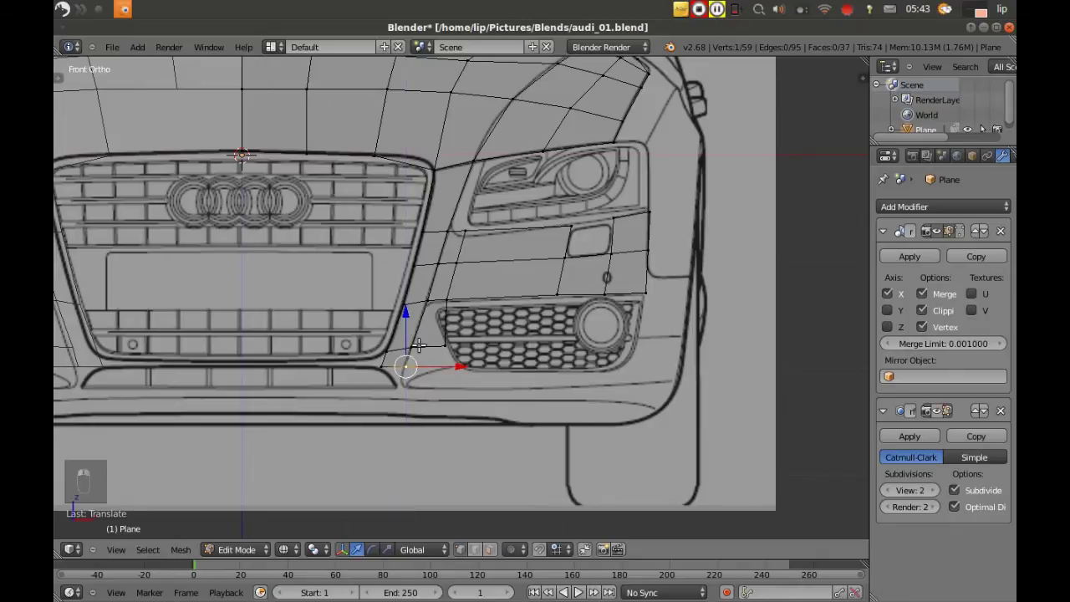
- Fill the face between the strip's bottom edge section and the fog grille's lower inner corner, and clear the selection
{"action": "right_click", "coordinate": [420, 346], "text": "shift"}
{"action": "right_click", "coordinate": [451, 366], "text": "shift"}
{"action": "right_click", "coordinate": [399, 365], "text": "shift"}
{"action": "key", "text": "f"}
{"action": "key", "text": "a"}
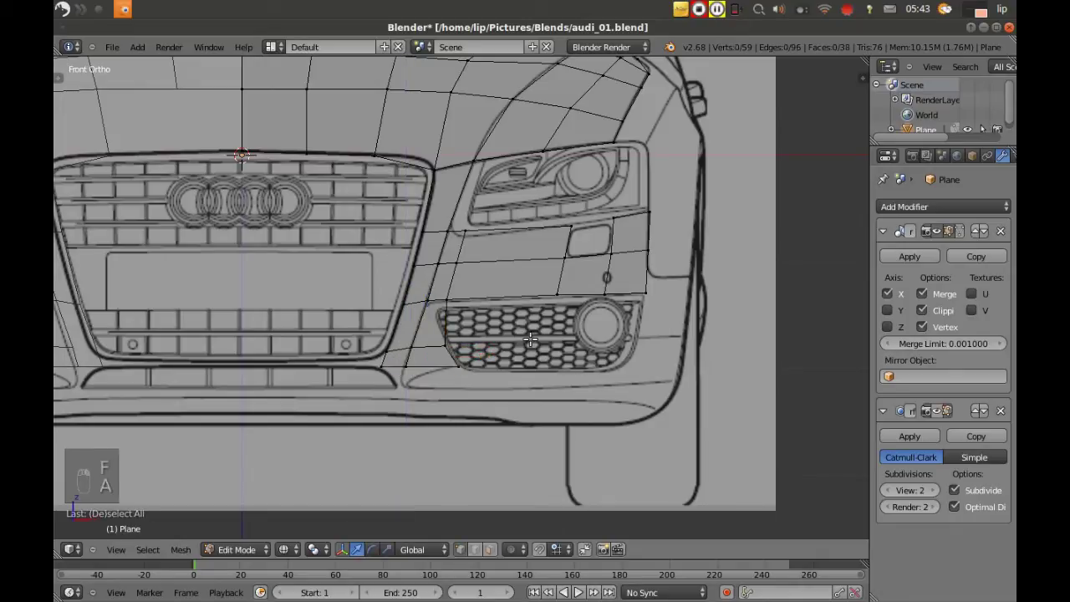
- Nudge the vertex at the fog grille's upper inner corner to refine its position in the front view
{"action": "scroll", "coordinate": [501, 307], "scroll_direction": "down", "scroll_amount": 2}
{"action": "right_click", "coordinate": [449, 299]}
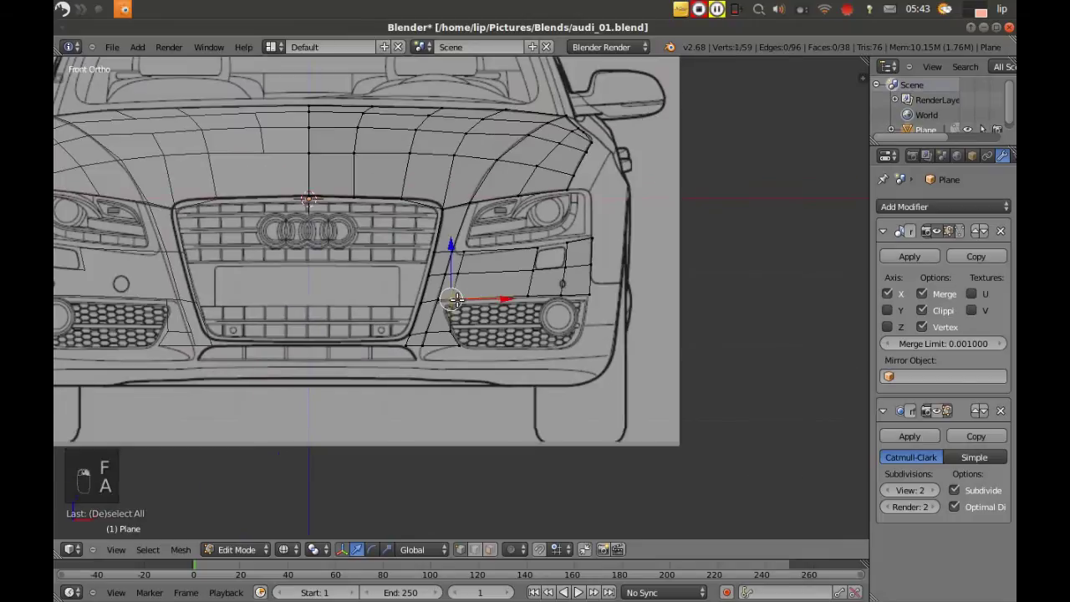
{"action": "left_click", "coordinate": [444, 262]}
{"action": "left_click_drag", "start_coordinate": [443, 262], "coordinate": [462, 249]}
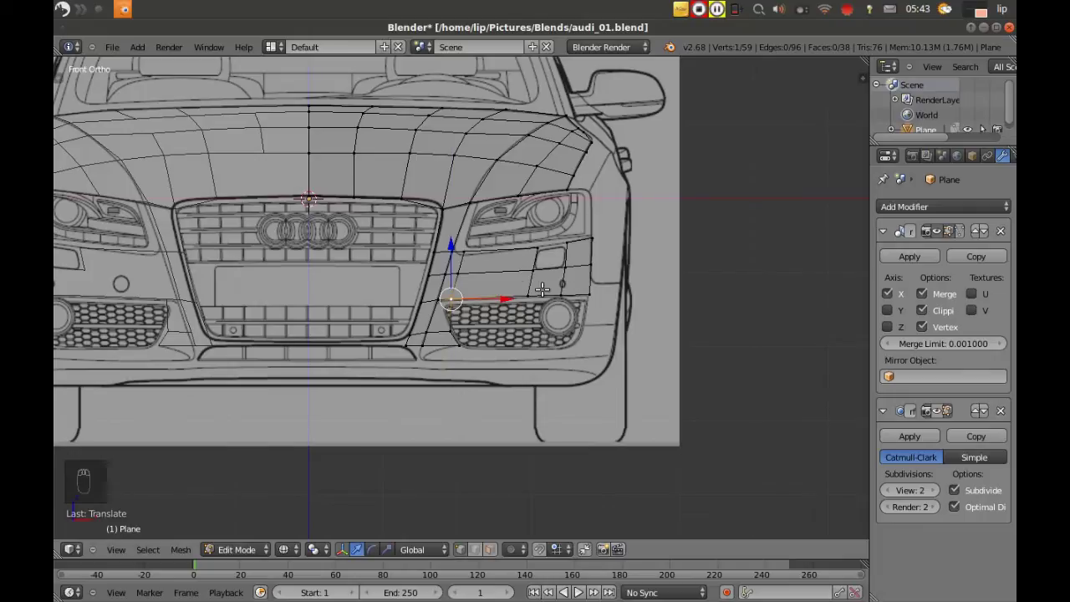
- Show the bumper mesh in solid shading and split the viewport into the four-way quad view
{"action": "scroll", "coordinate": [569, 280], "scroll_direction": "down", "scroll_amount": 4}
{"action": "key", "text": "z"}
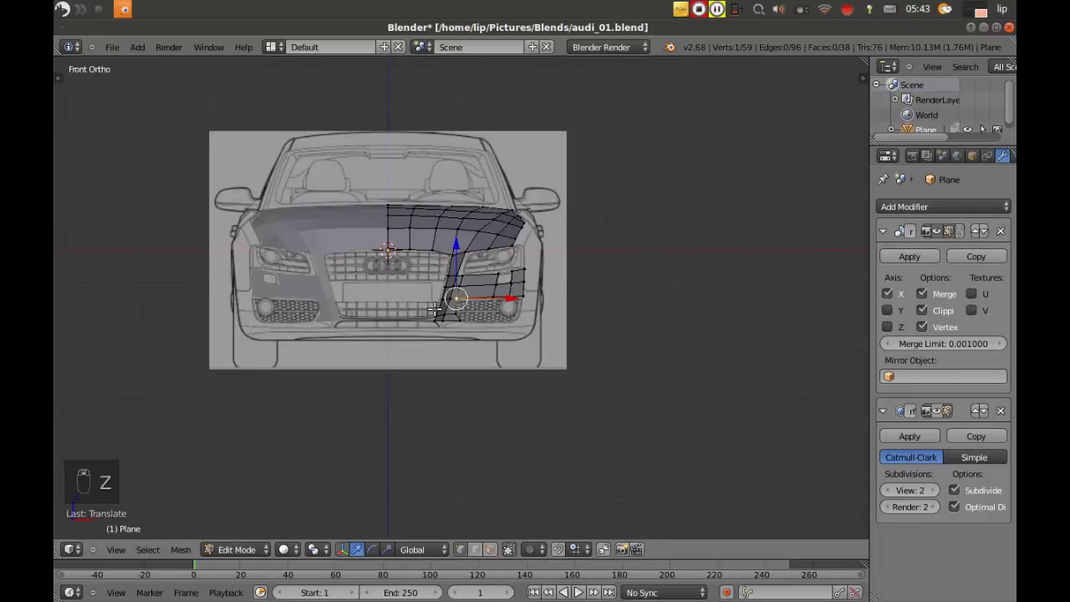
{"action": "scroll", "coordinate": [465, 318], "scroll_direction": "up", "scroll_amount": 6}
{"action": "scroll", "coordinate": [477, 172], "scroll_direction": "down", "scroll_amount": 2}
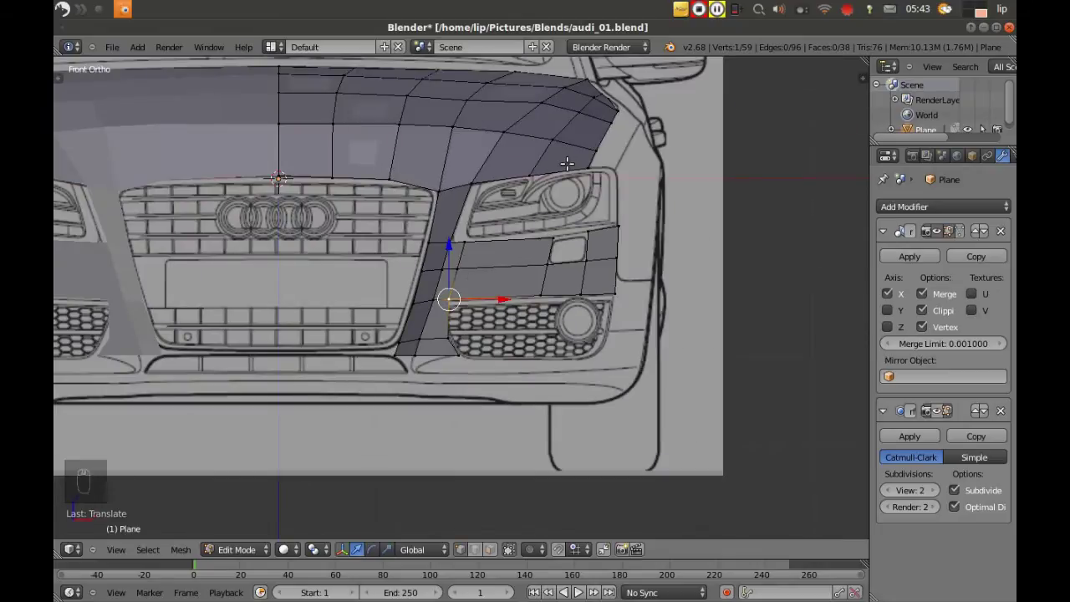
{"action": "key", "text": "ctrl+alt+q"}
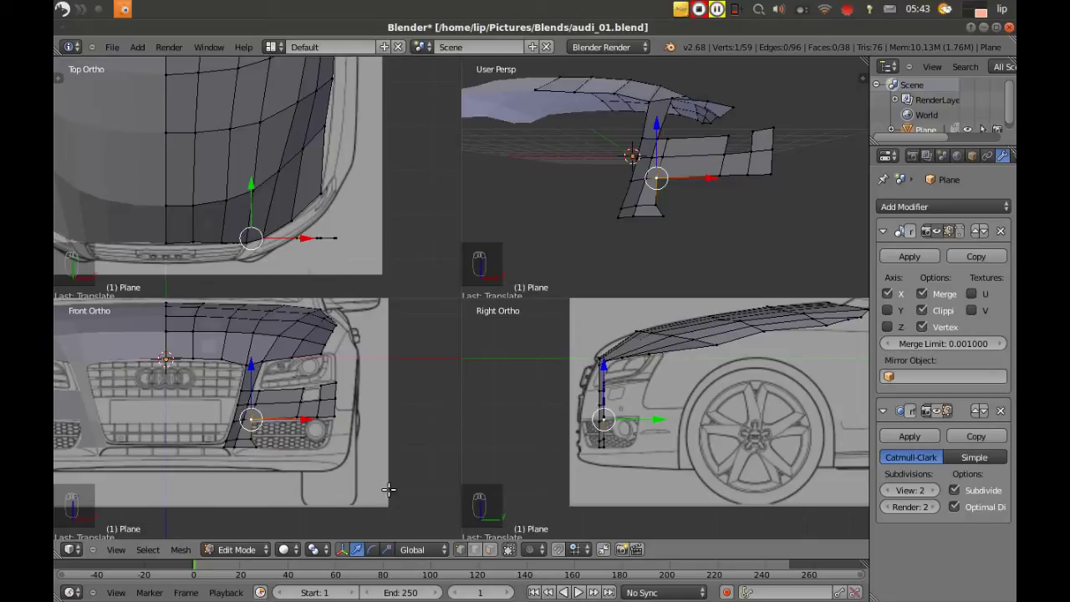
- Move the strip's grille-side vertex just below headlight level forward along Y onto the bumper outline in the side view, using wireframe shading
{"action": "left_click_drag", "start_coordinate": [248, 422], "coordinate": [241, 390]}
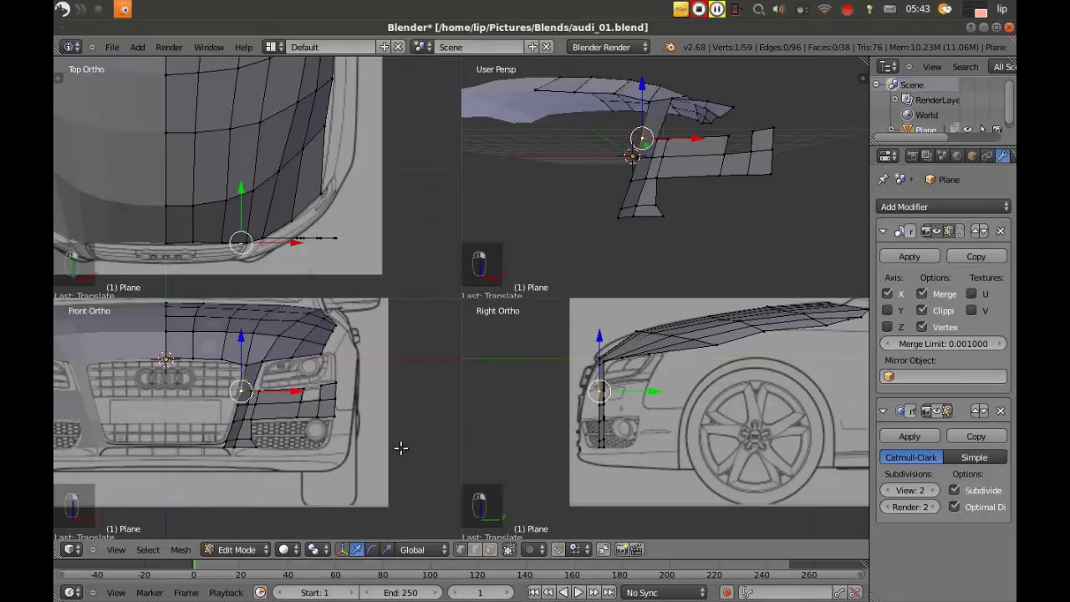
{"action": "scroll", "coordinate": [644, 418], "scroll_direction": "up", "scroll_amount": 6}
{"action": "middle_click_drag", "start_coordinate": [618, 410], "coordinate": [762, 388], "text": "shift"}
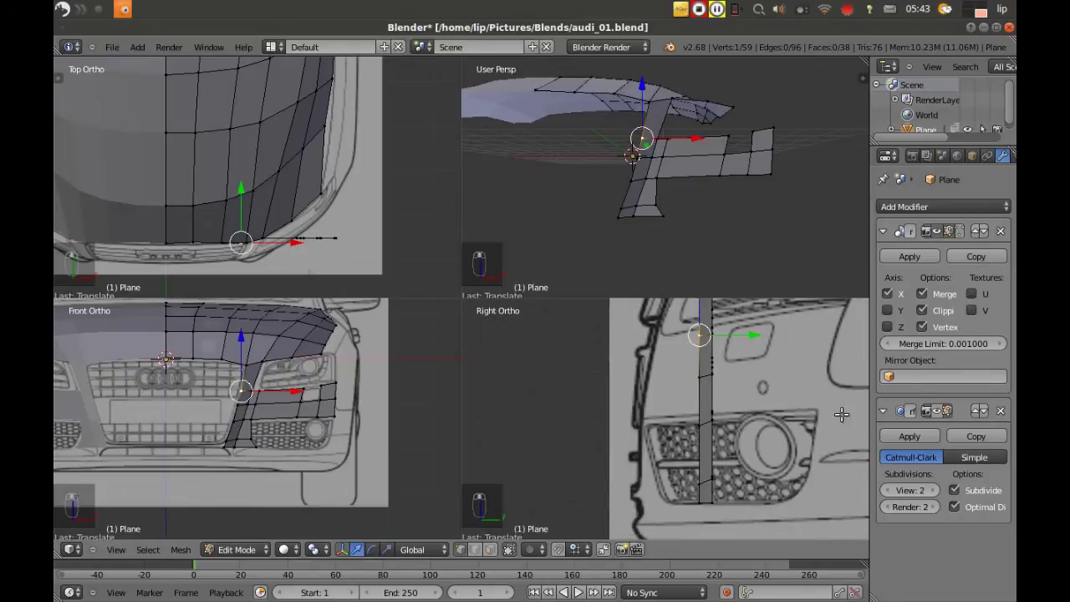
{"action": "key", "text": "g"}
{"action": "key", "text": "y"}
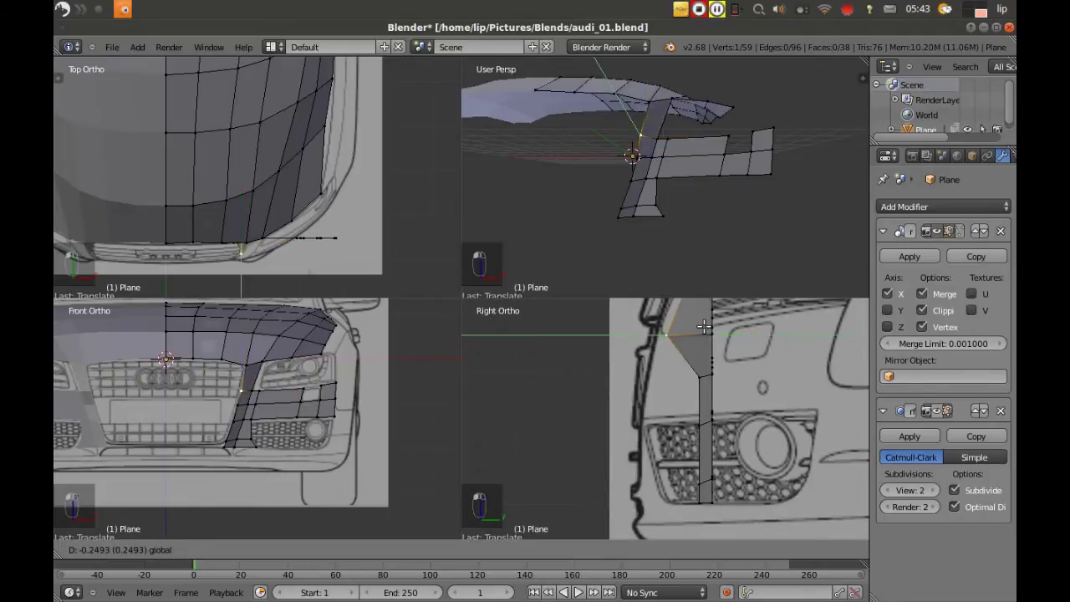
{"action": "left_click", "coordinate": [708, 327]}
{"action": "key", "text": "z"}
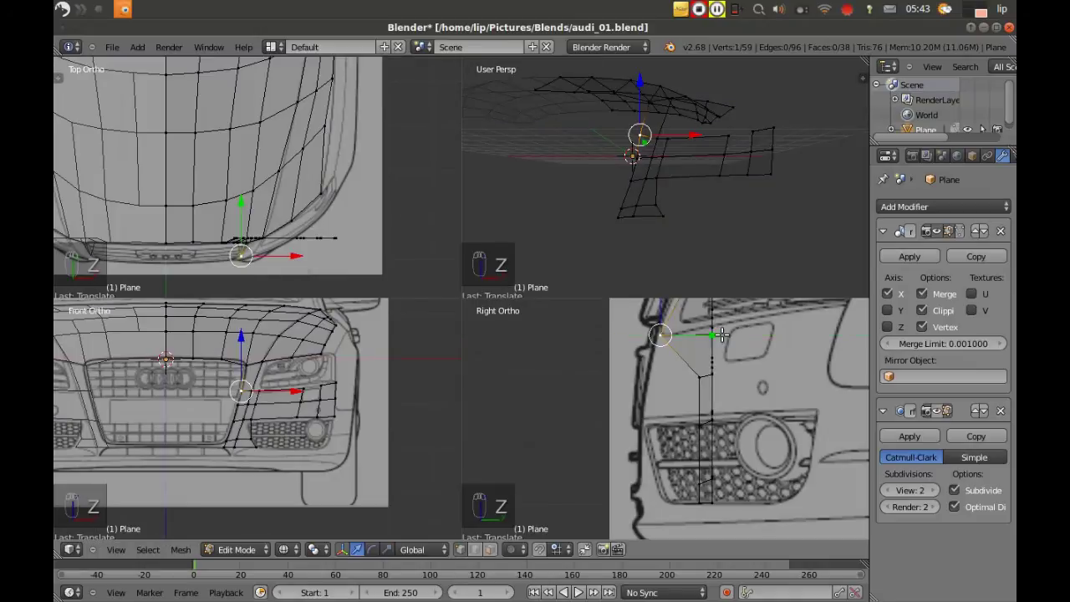
{"action": "key", "text": "g"}
{"action": "key", "text": "y"}
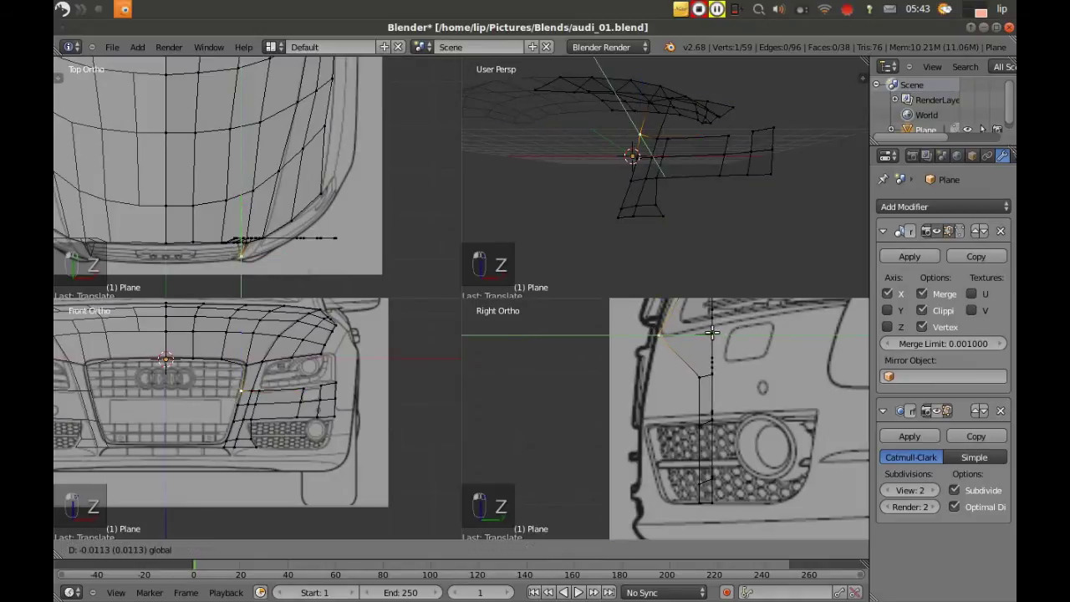
{"action": "left_click", "coordinate": [660, 334]}
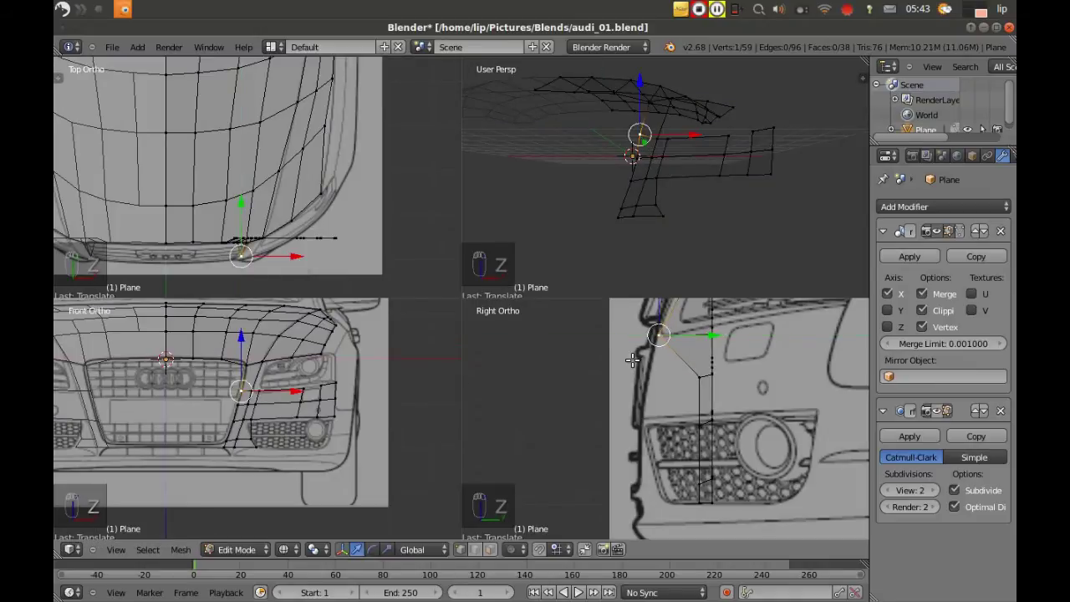
- Move the next two vertices down the strip's grille-side edge forward along Y to follow the bumper outline in the side view
{"action": "right_click", "coordinate": [237, 408]}
{"action": "key", "text": "g"}
{"action": "key", "text": "y"}
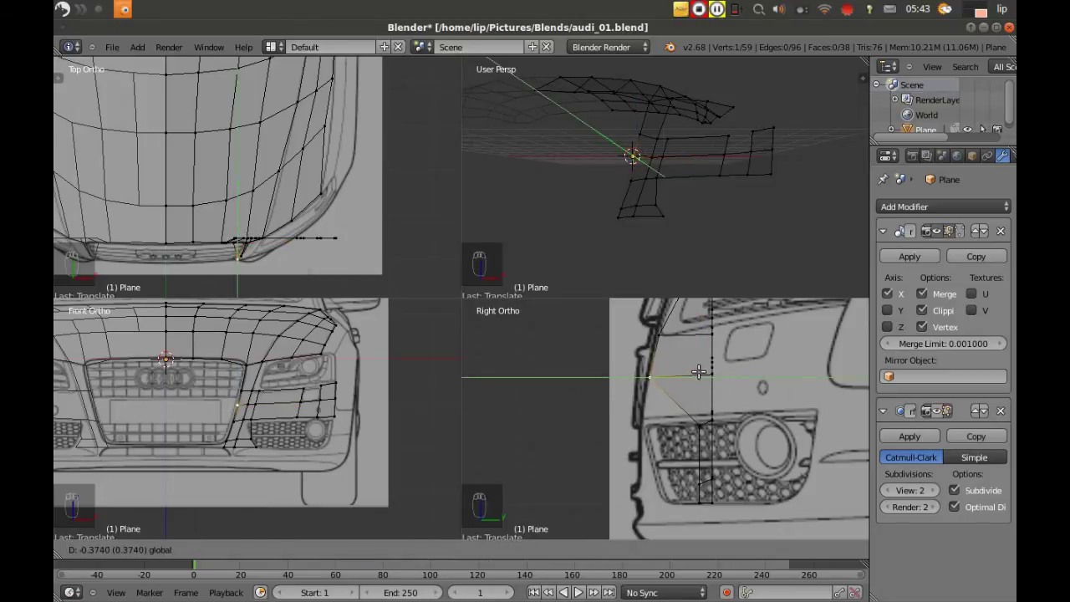
{"action": "left_click", "coordinate": [698, 371]}
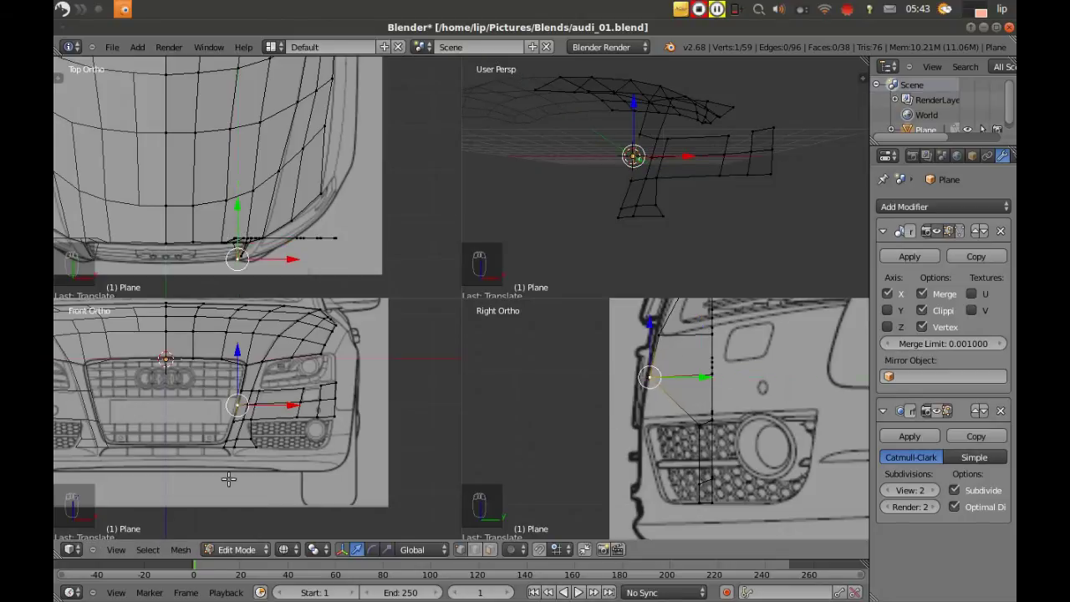
{"action": "right_click", "coordinate": [233, 422]}
{"action": "key", "text": "g"}
{"action": "key", "text": "y"}
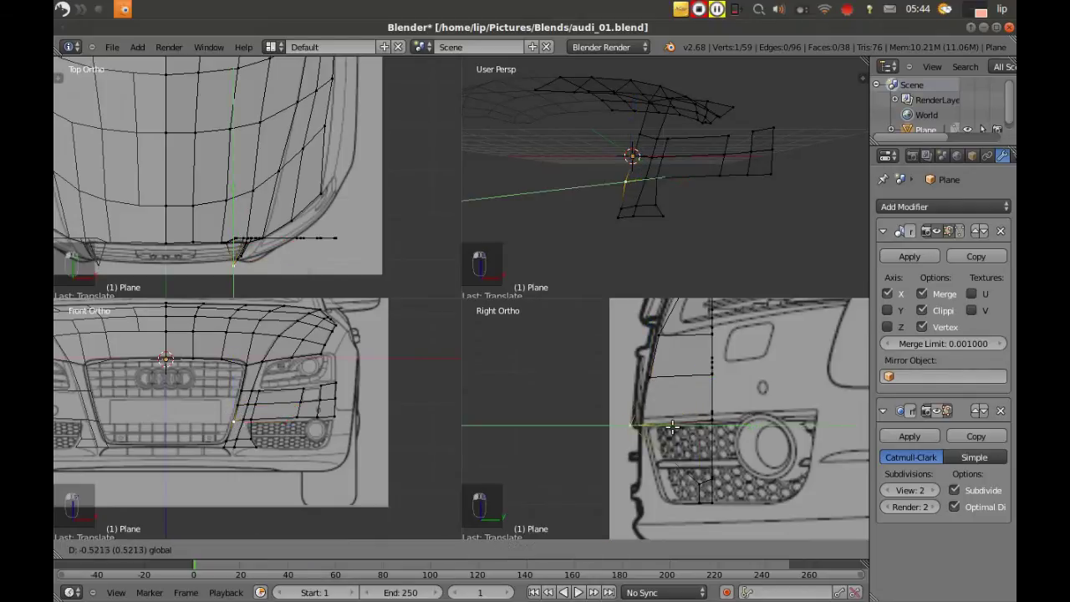
{"action": "left_click", "coordinate": [687, 427]}
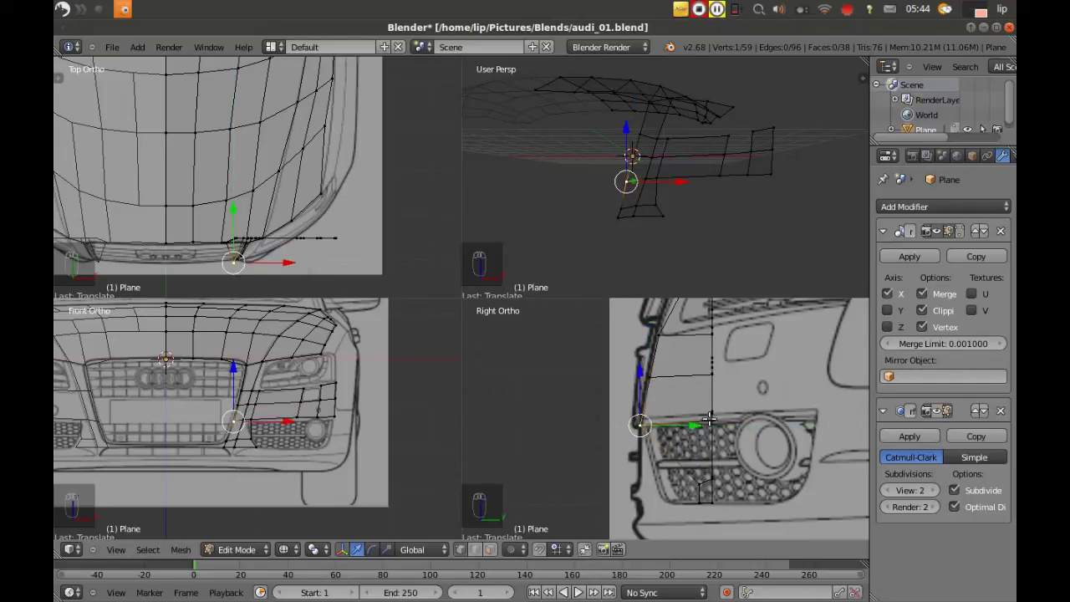
- Move the two lowest vertices of the strip's grille-side edge forward along Y to the side-view bumper outline
{"action": "right_click", "coordinate": [226, 438]}
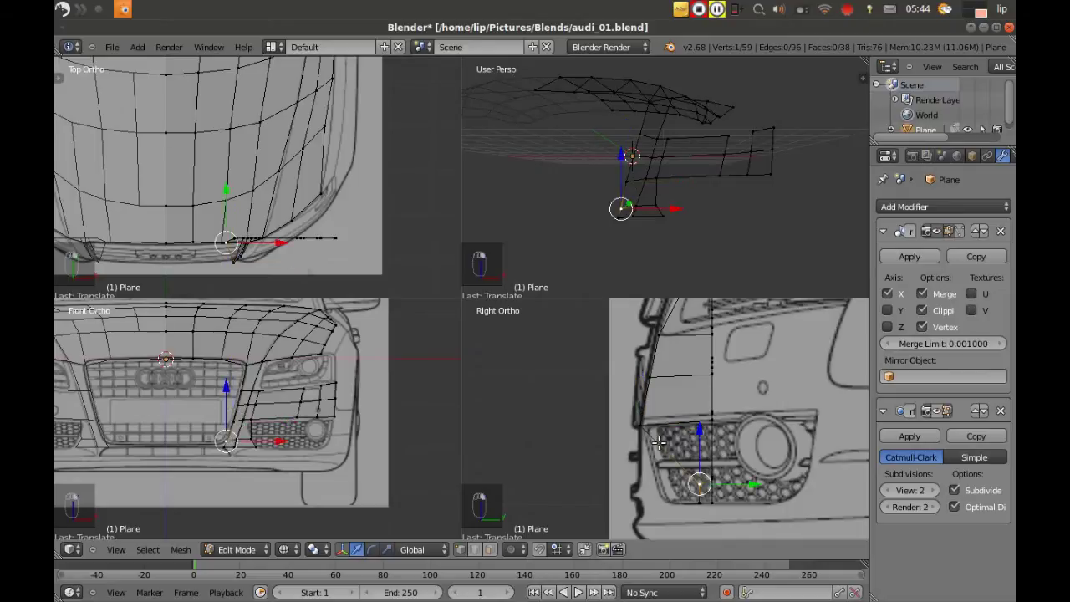
{"action": "key", "text": "g"}
{"action": "key", "text": "y"}
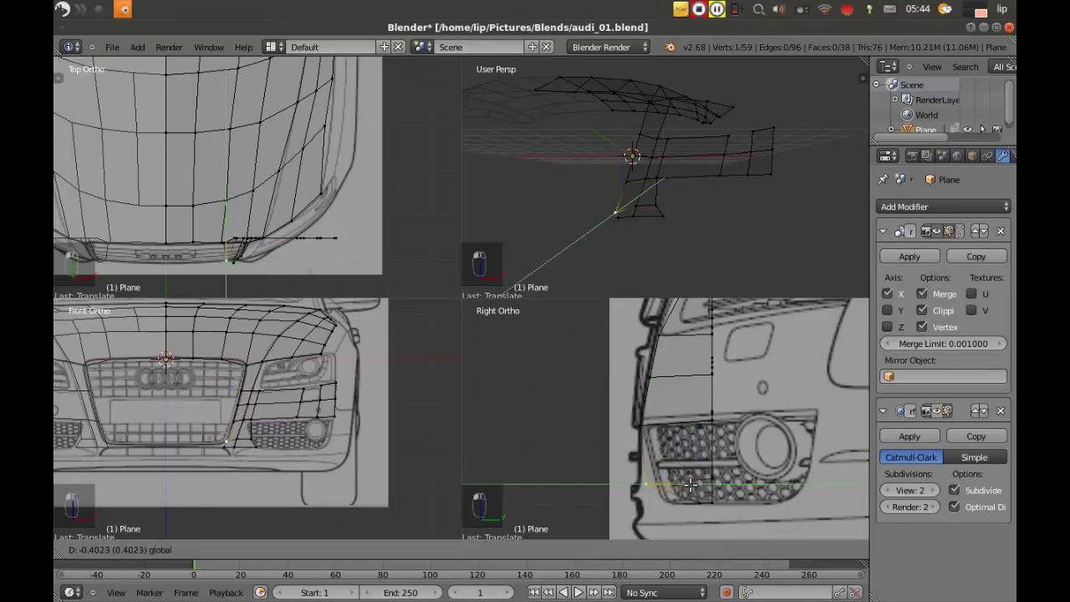
{"action": "left_click", "coordinate": [696, 483]}
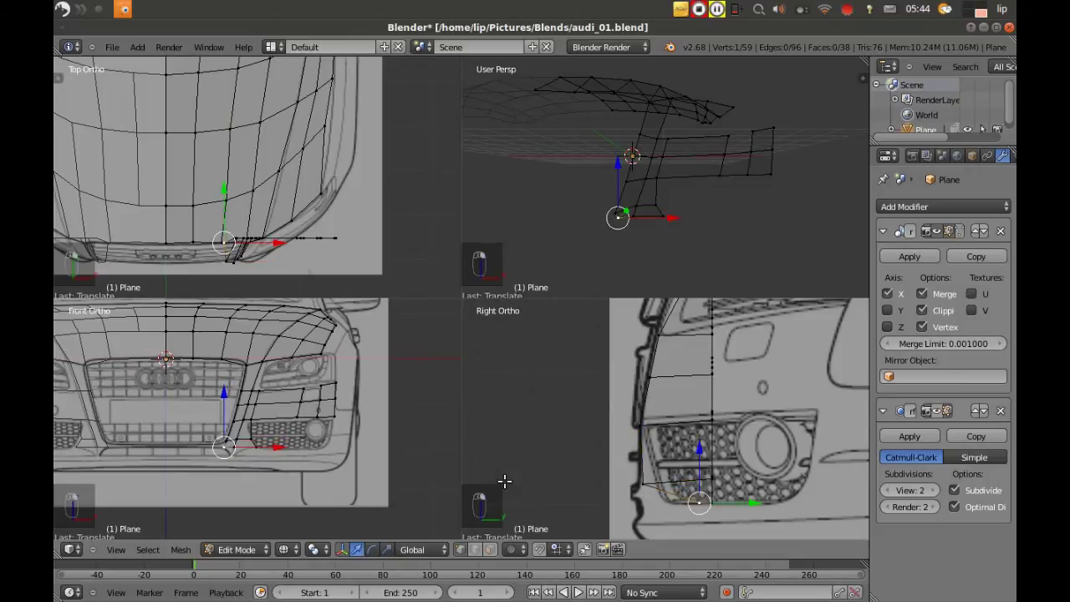
{"action": "key", "text": "g"}
{"action": "key", "text": "y"}
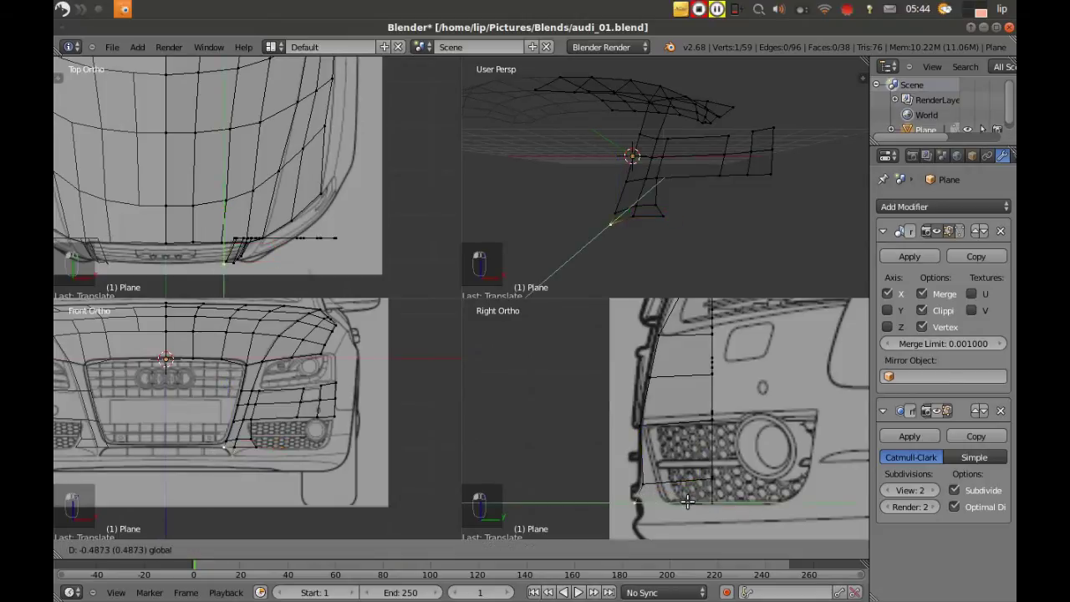
{"action": "left_click", "coordinate": [697, 499]}
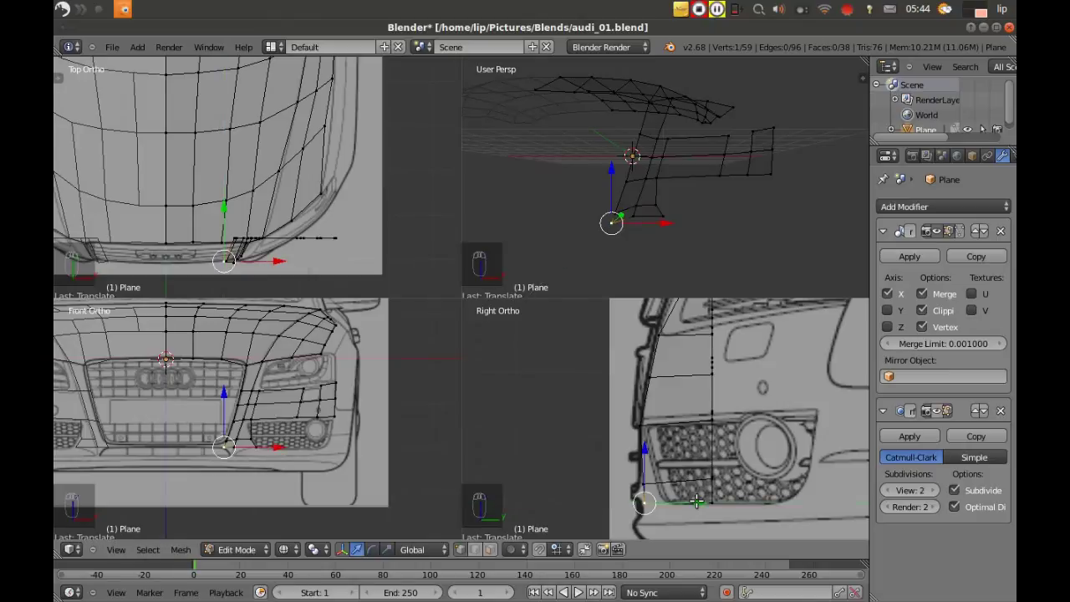
- Move the top two vertices of the strip's second column, below the headlight's inner corner, forward along Y to the side-view outline
{"action": "right_click", "coordinate": [251, 392]}
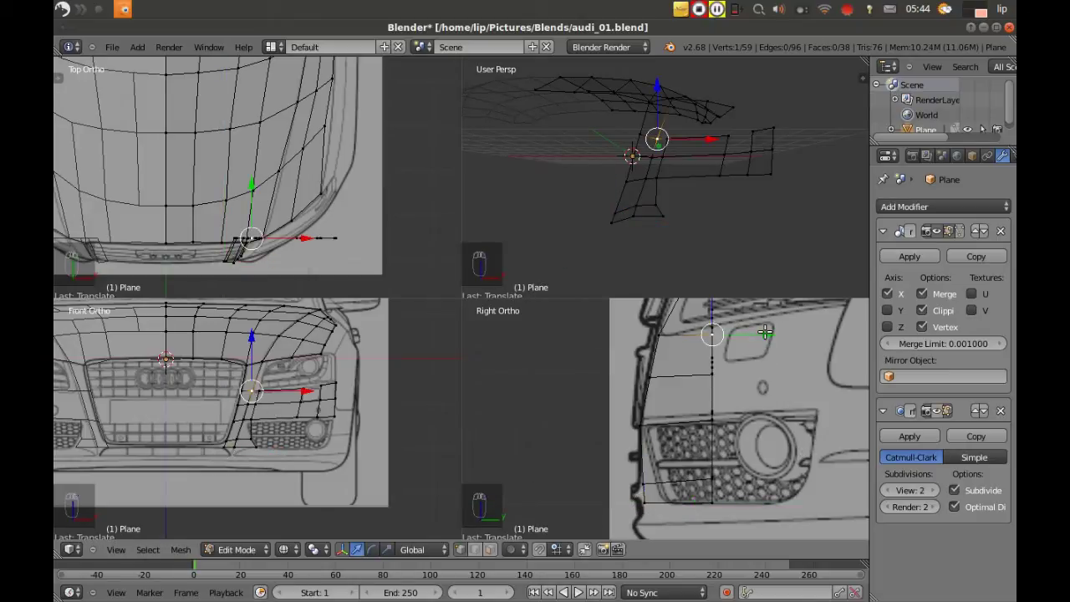
{"action": "key", "text": "g"}
{"action": "key", "text": "y"}
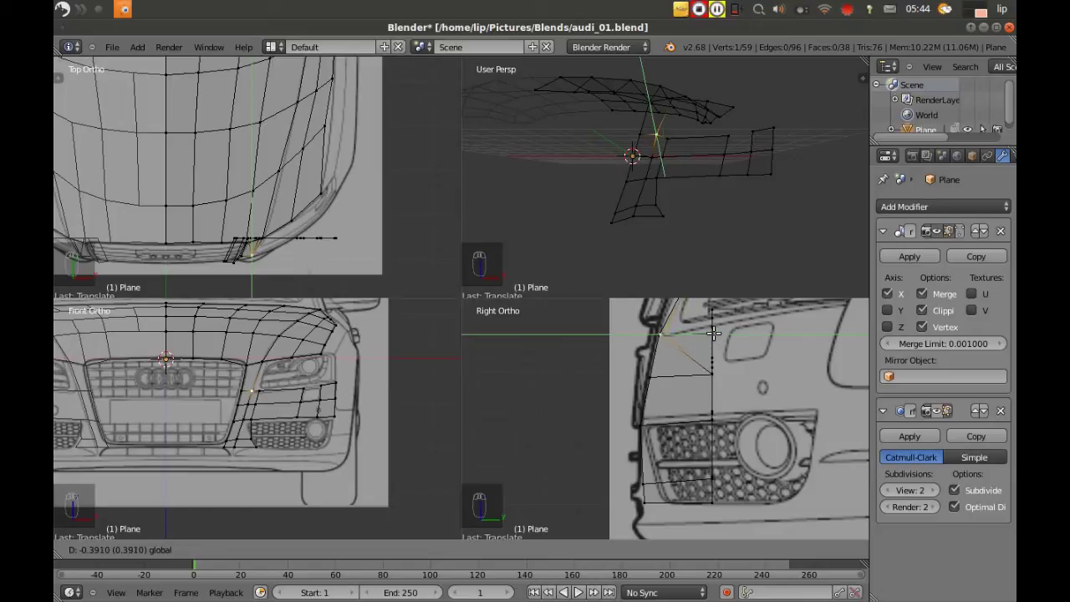
{"action": "left_click", "coordinate": [713, 333]}
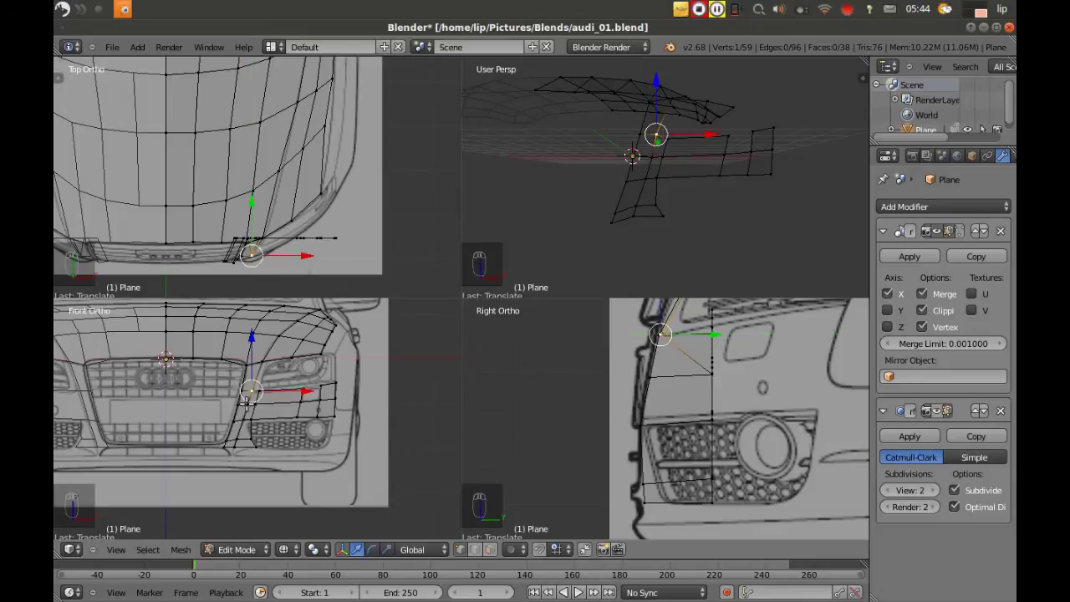
{"action": "right_click", "coordinate": [248, 405]}
{"action": "key", "text": "g"}
{"action": "key", "text": "y"}
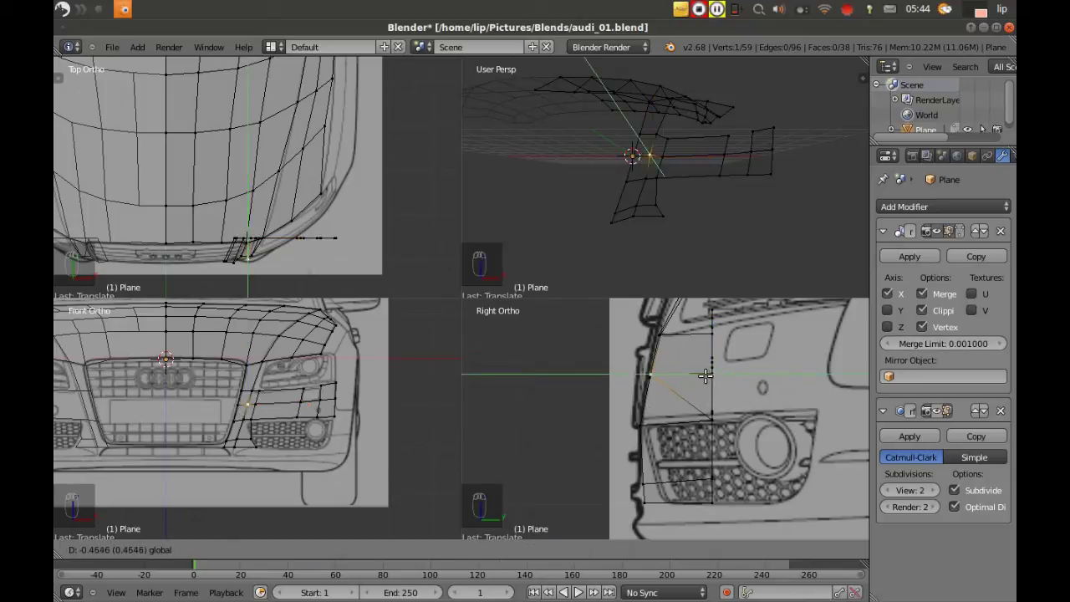
{"action": "left_click", "coordinate": [706, 375]}
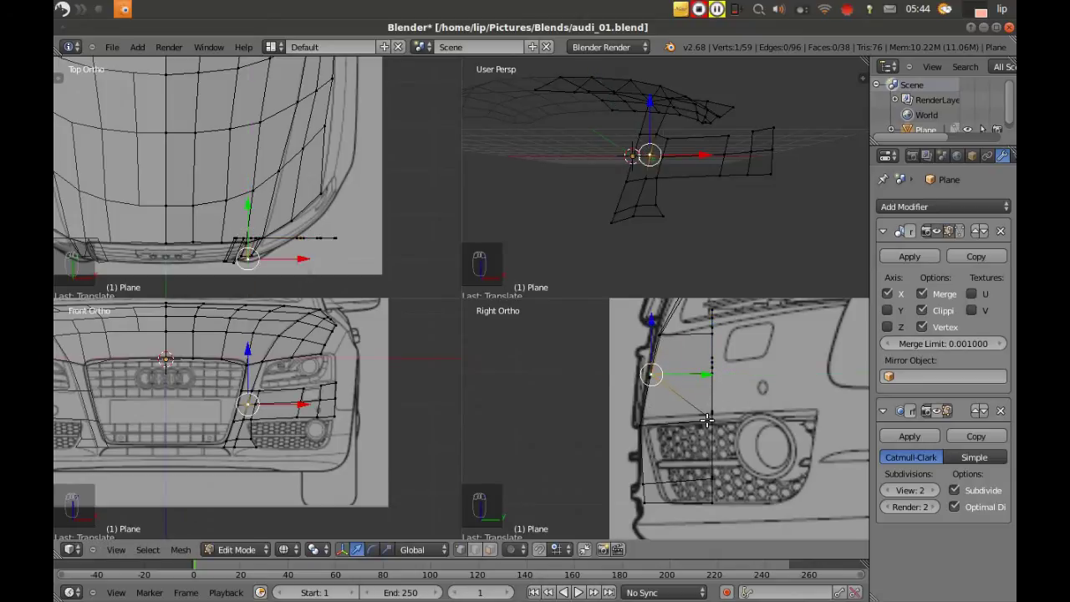
- Move the three lower vertices of the strip's second column forward along Y, in line with the grille-side vertices
{"action": "right_click", "coordinate": [243, 420]}
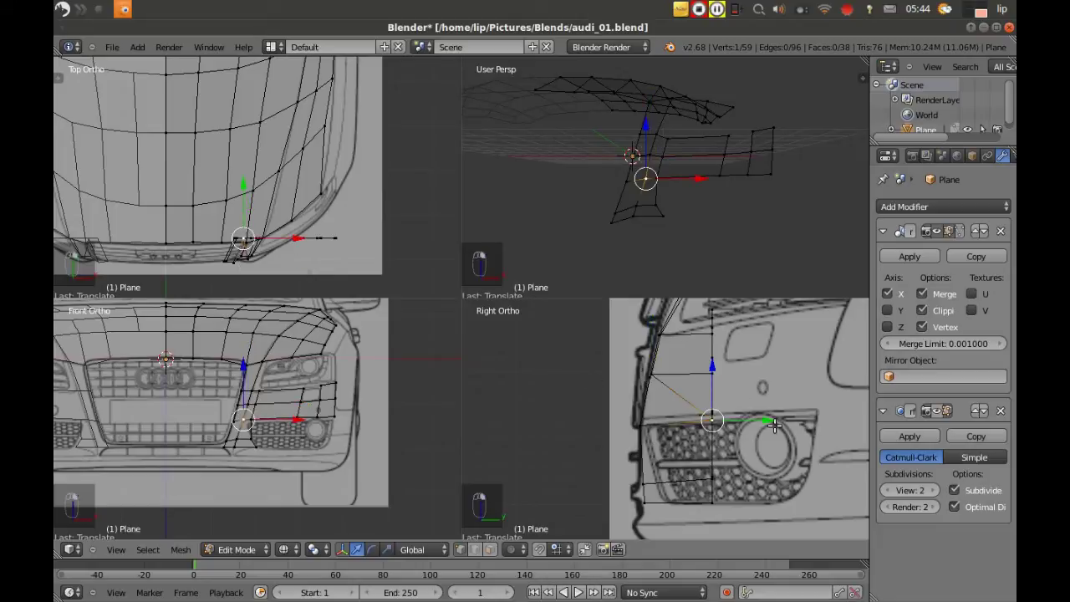
{"action": "left_click_drag", "start_coordinate": [767, 422], "coordinate": [698, 417]}
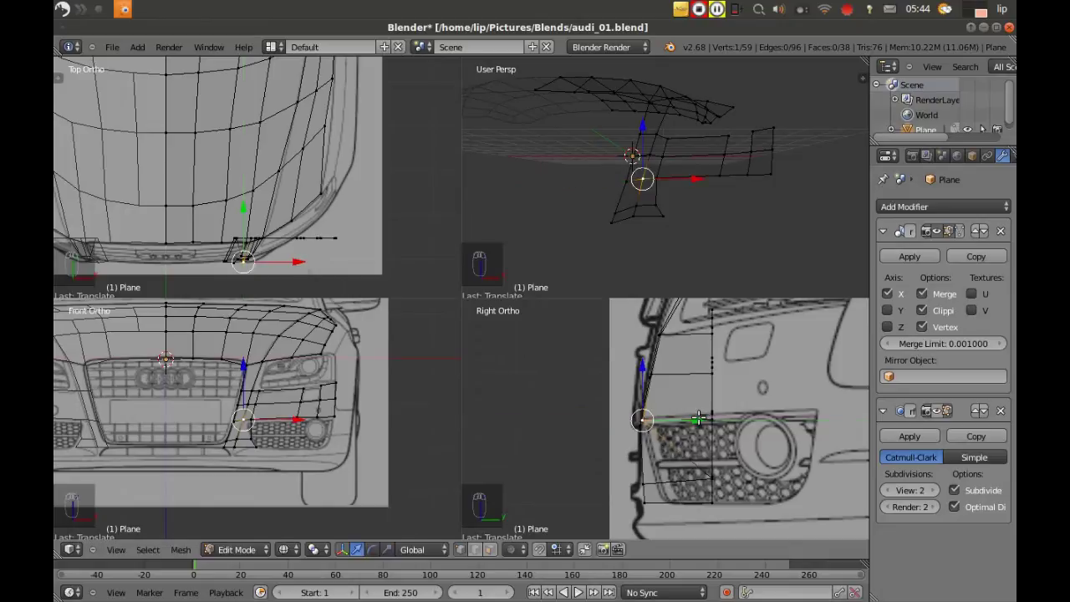
{"action": "right_click", "coordinate": [237, 439]}
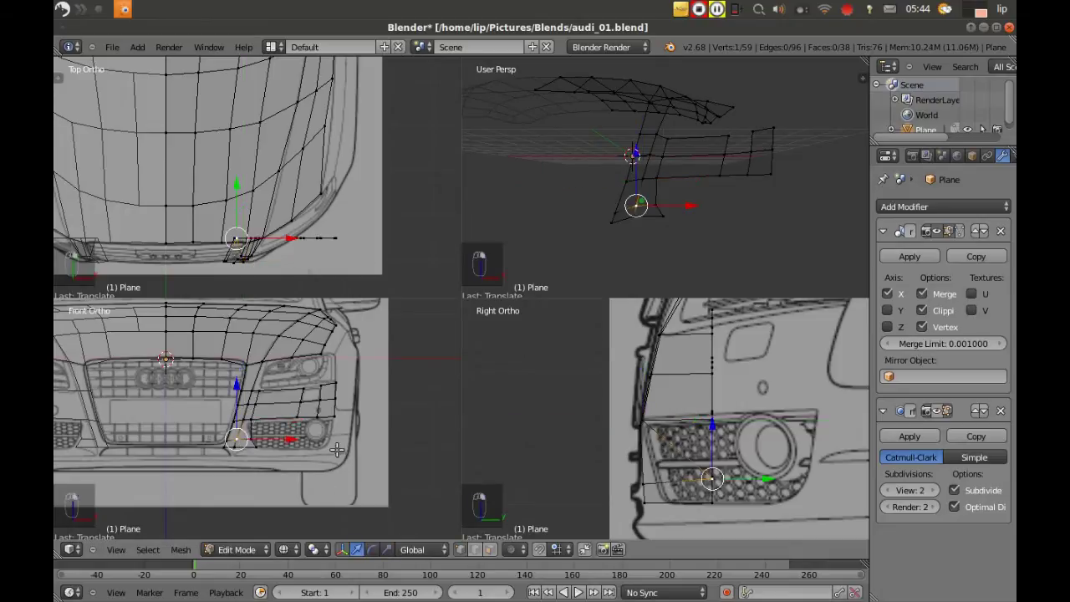
{"action": "left_click_drag", "start_coordinate": [765, 479], "coordinate": [697, 475]}
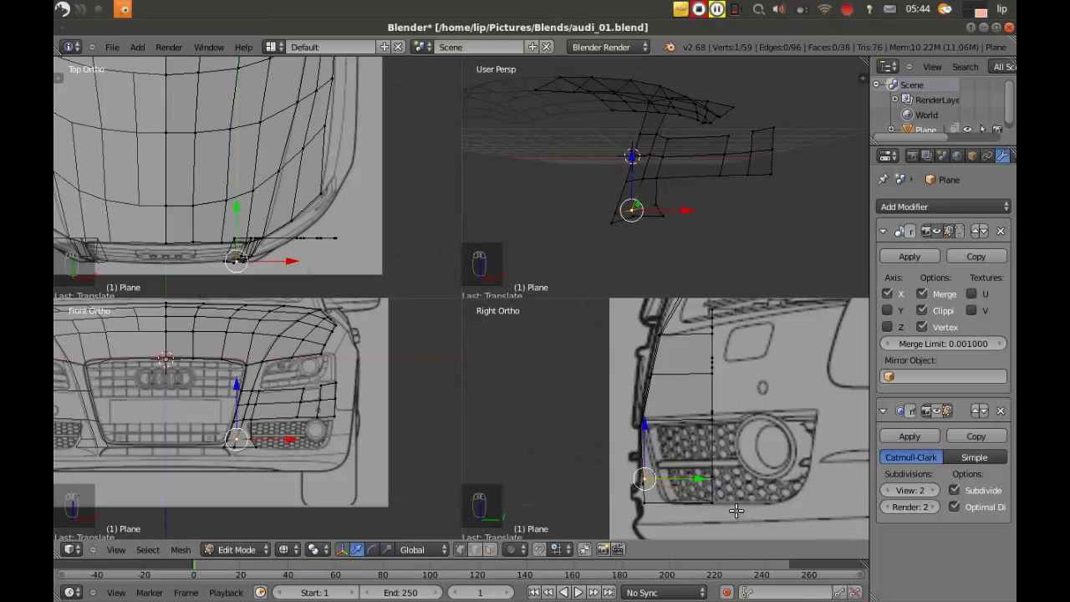
{"action": "right_click", "coordinate": [235, 447]}
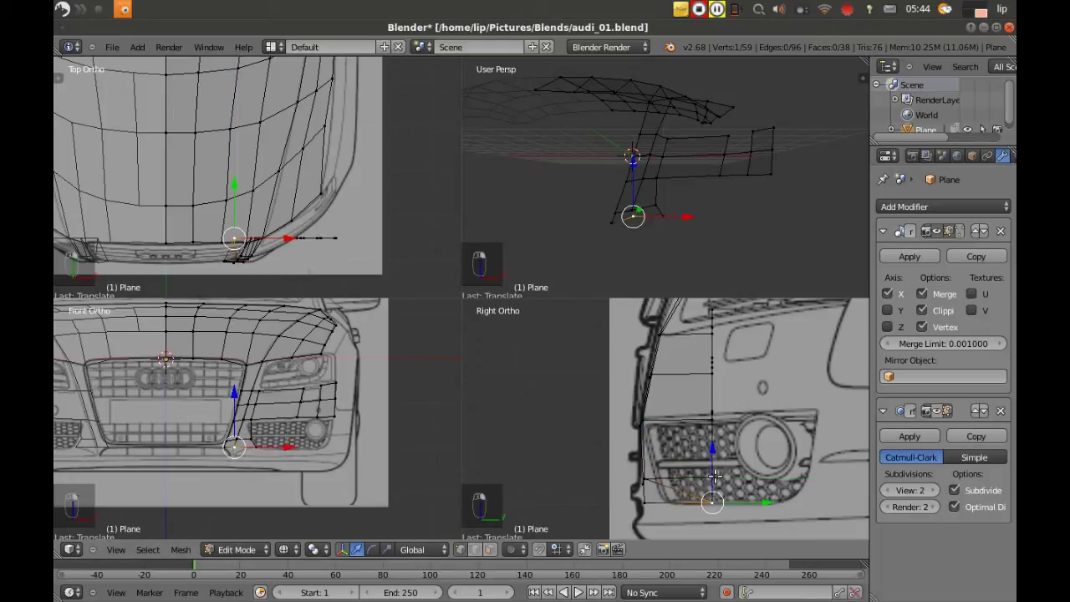
{"action": "left_click_drag", "start_coordinate": [763, 502], "coordinate": [697, 505]}
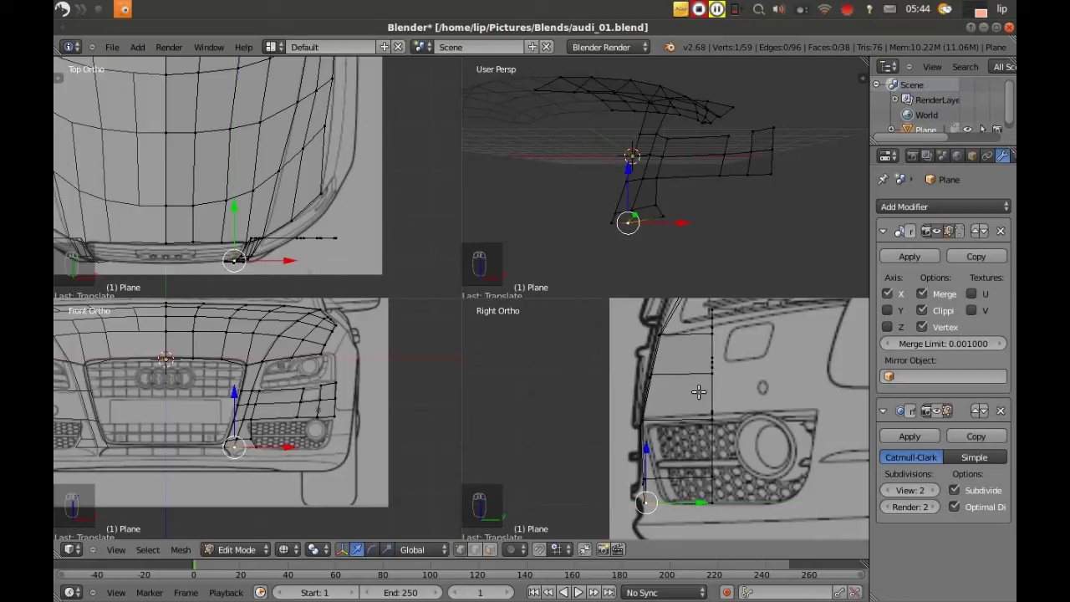
- Move the three vertices along the fog grille's inner edge forward along Y to match the bumper's side-view outline
{"action": "right_click", "coordinate": [710, 505]}
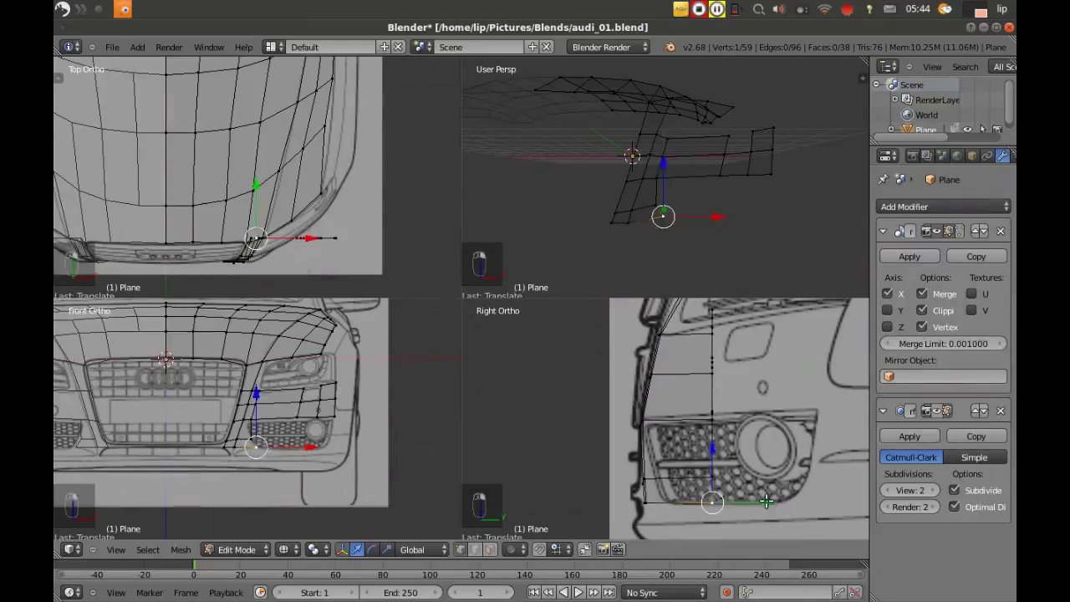
{"action": "left_click_drag", "start_coordinate": [765, 501], "coordinate": [723, 500]}
{"action": "right_click", "coordinate": [711, 474]}
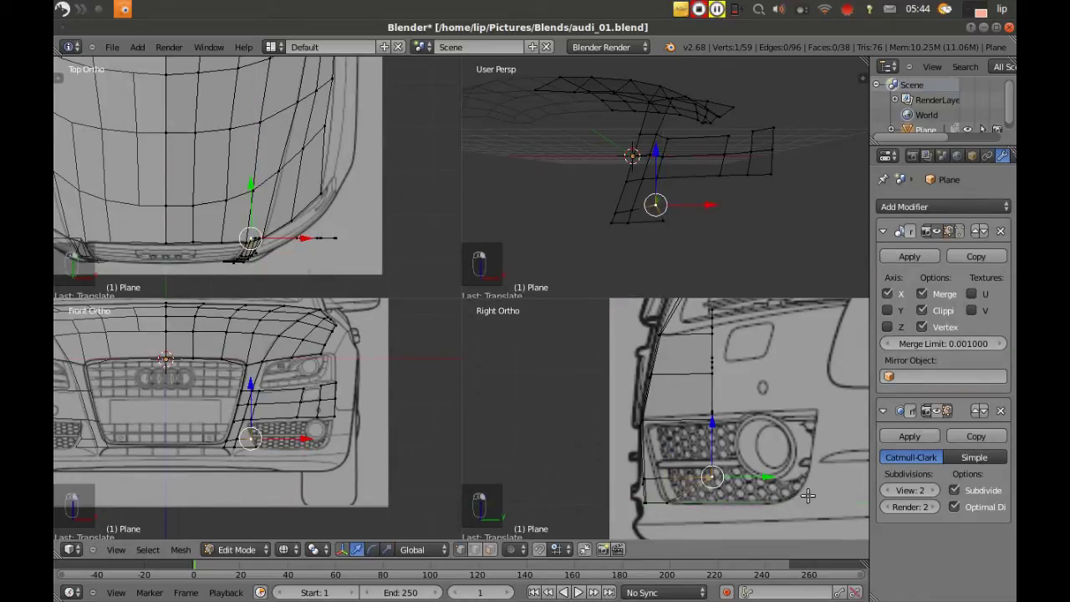
{"action": "left_click_drag", "start_coordinate": [767, 473], "coordinate": [717, 499]}
{"action": "right_click", "coordinate": [666, 499]}
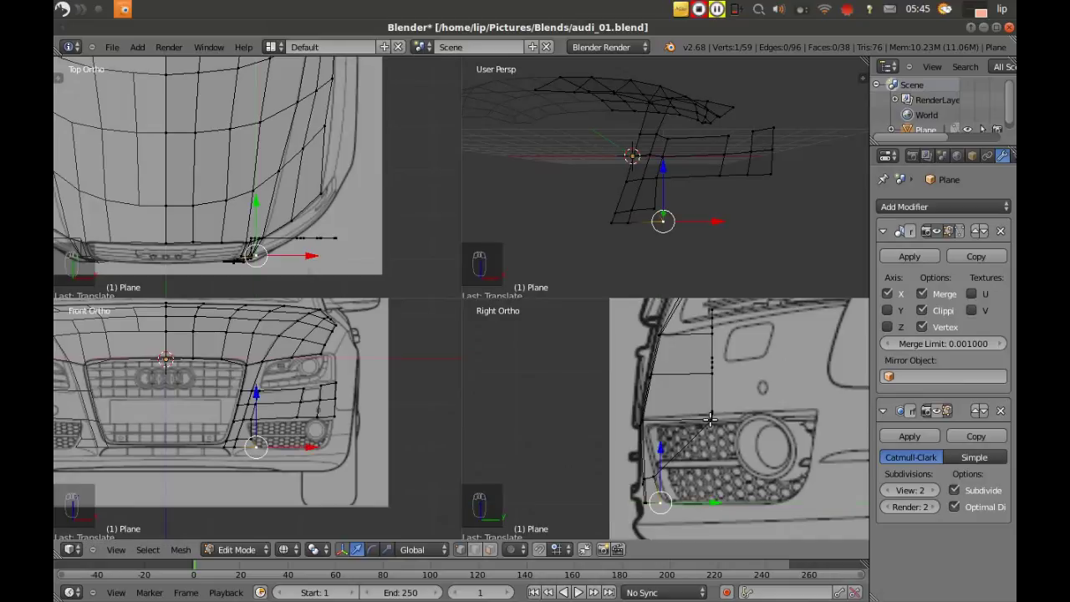
{"action": "right_click", "coordinate": [710, 418]}
{"action": "left_click_drag", "start_coordinate": [764, 420], "coordinate": [694, 425]}
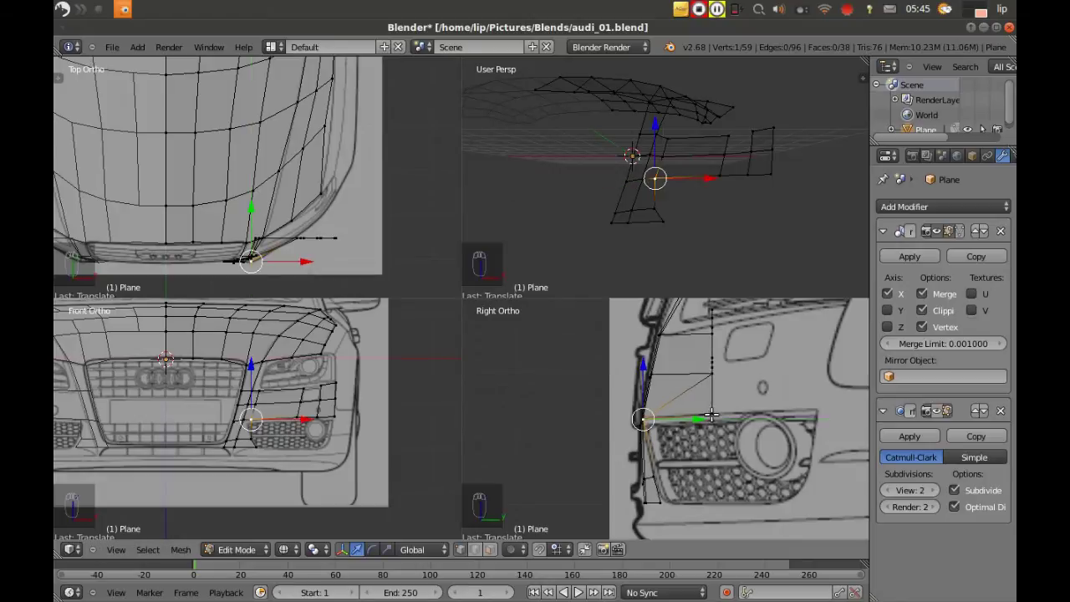
- Move the middle and upper vertices of the column above the fog grille's inner edge forward along Y to the side-view bumper outline
{"action": "right_click", "coordinate": [710, 374]}
{"action": "left_click_drag", "start_coordinate": [763, 375], "coordinate": [709, 384]}
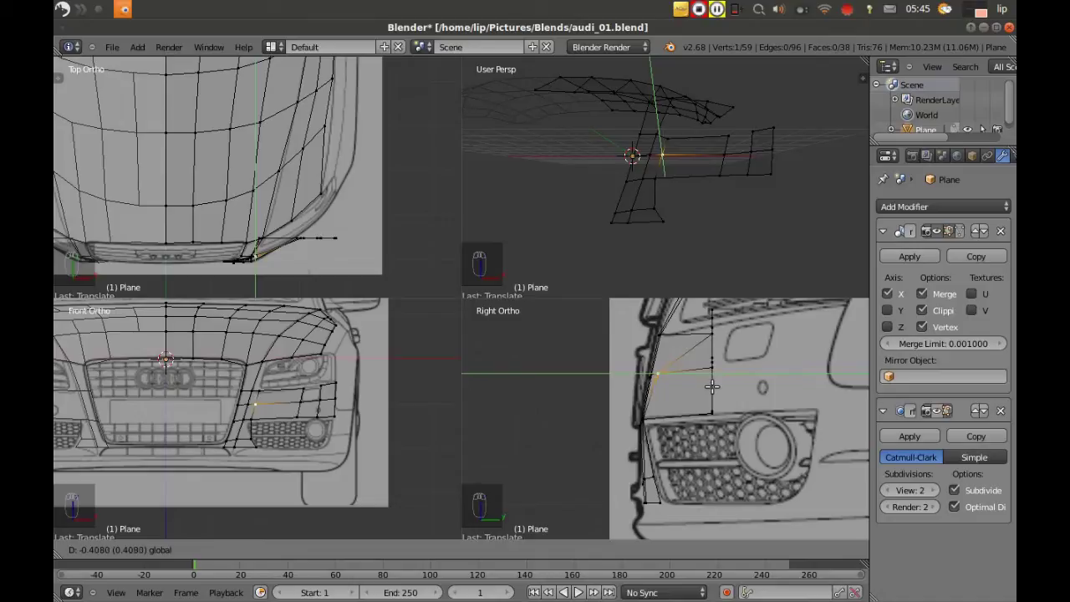
{"action": "left_click", "coordinate": [711, 385]}
{"action": "right_click", "coordinate": [711, 334]}
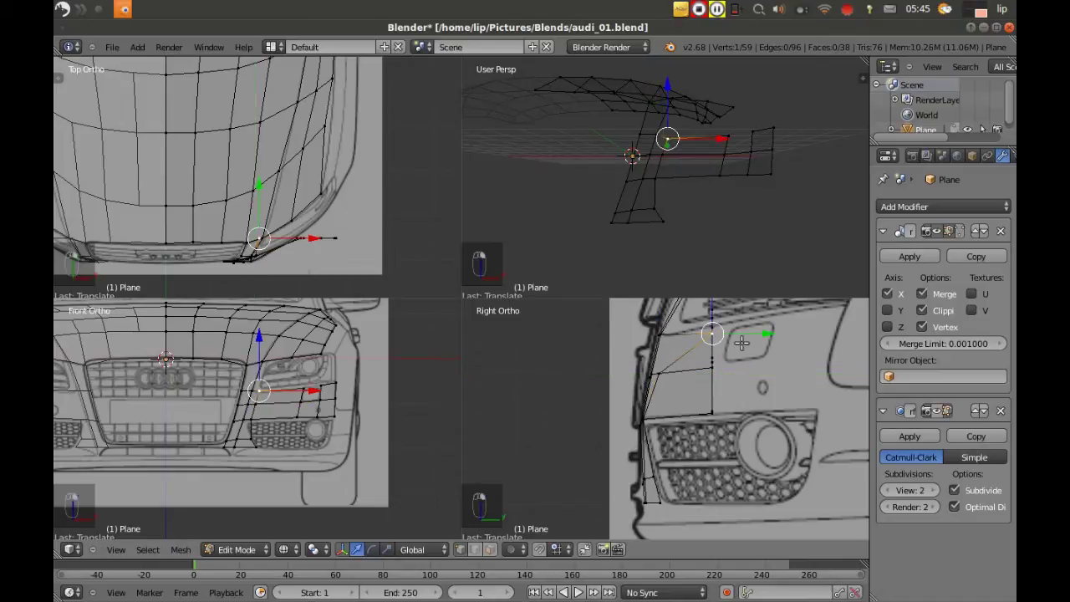
{"action": "key", "text": "g"}
{"action": "key", "text": "y"}
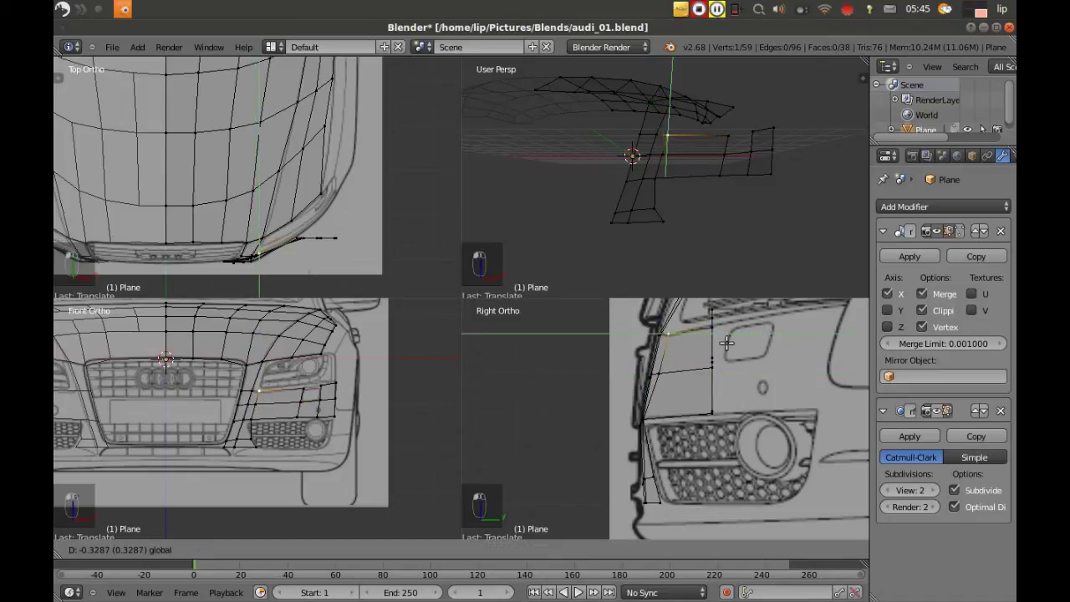
{"action": "left_click", "coordinate": [726, 344]}
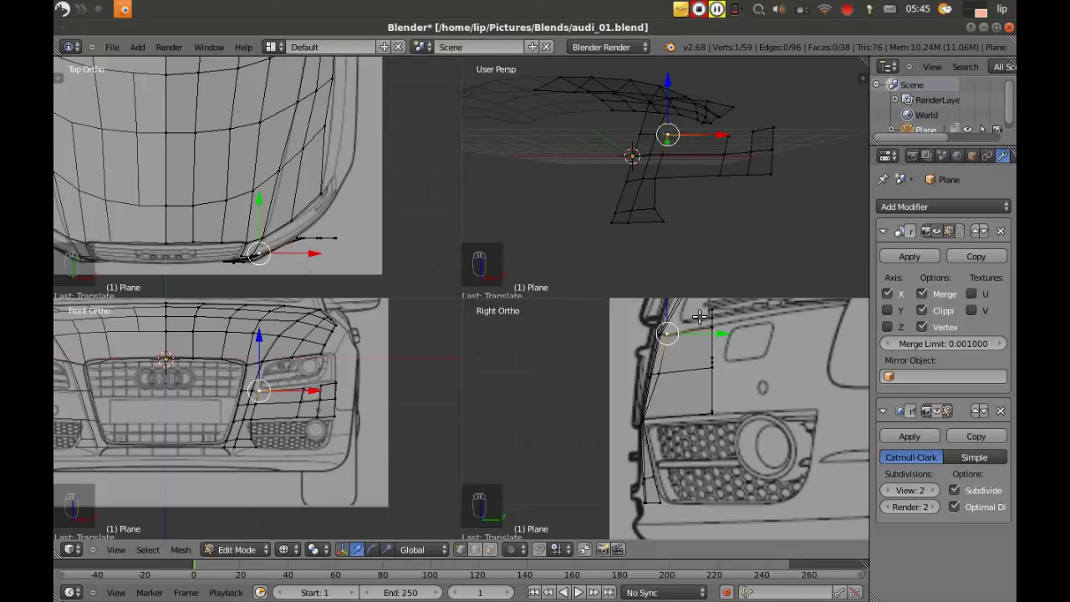
- Move the three vertices of the column at the headlight washer's inner side slightly backward along Y to follow the bumper's curve
{"action": "left_click_drag", "start_coordinate": [304, 387], "coordinate": [348, 387]}
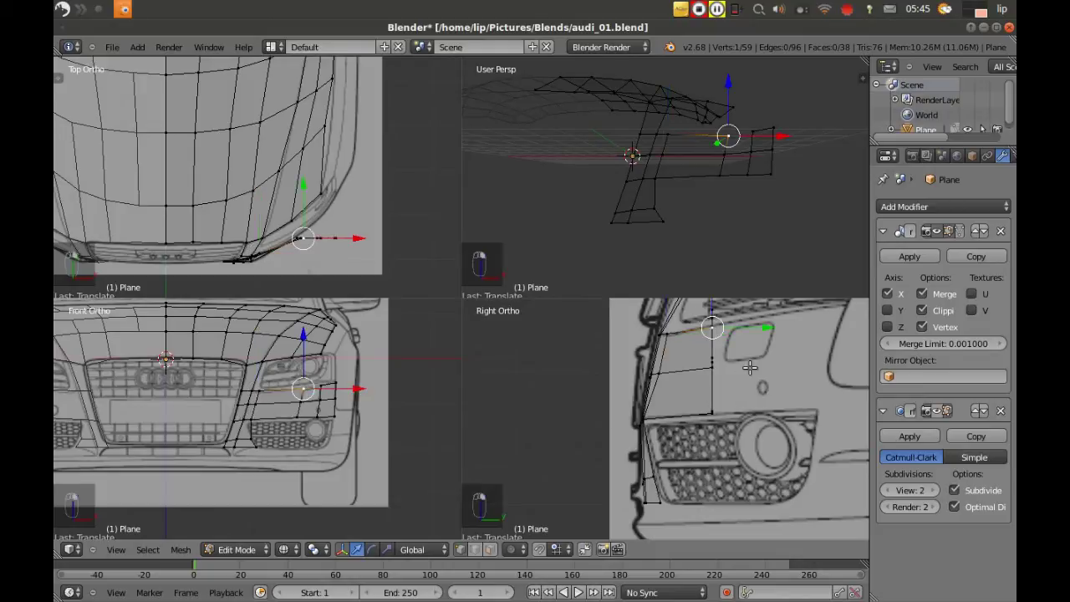
{"action": "mouse_move", "coordinate": [768, 329]}
{"action": "left_mouse_down"}
{"action": "mouse_move", "coordinate": [788, 324]}
{"action": "mouse_move", "coordinate": [777, 335]}
{"action": "left_mouse_up"}
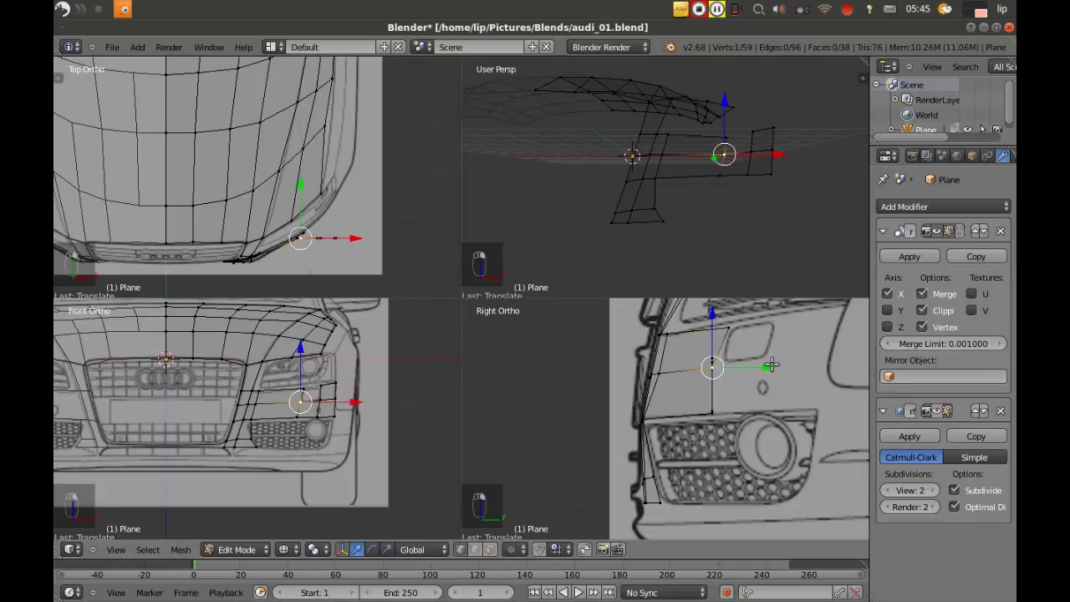
{"action": "key", "text": "g"}
{"action": "key", "text": "y"}
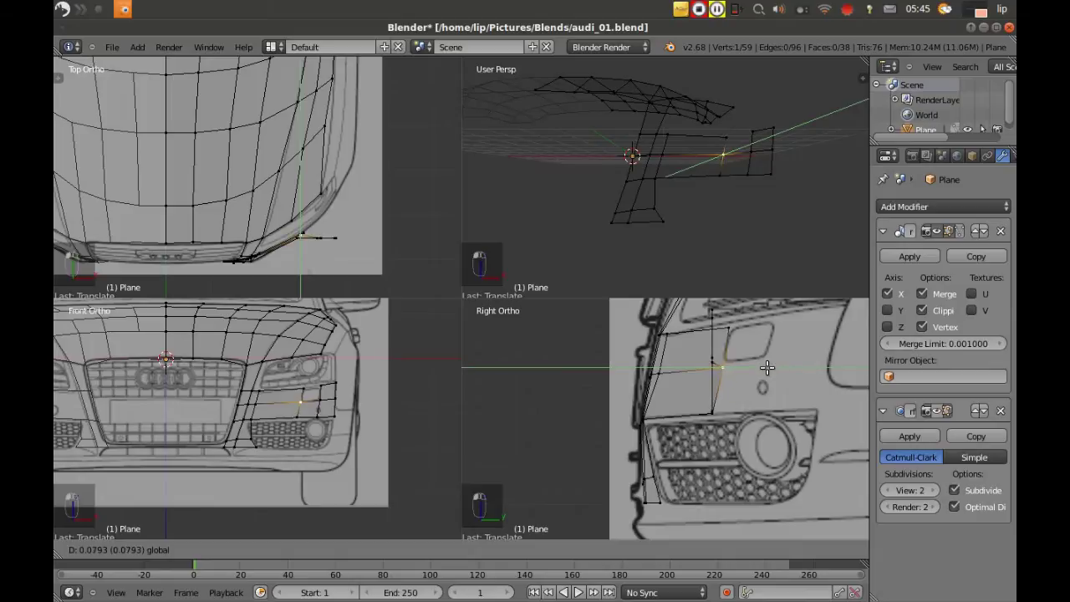
{"action": "left_click", "coordinate": [774, 365]}
{"action": "right_click", "coordinate": [298, 420]}
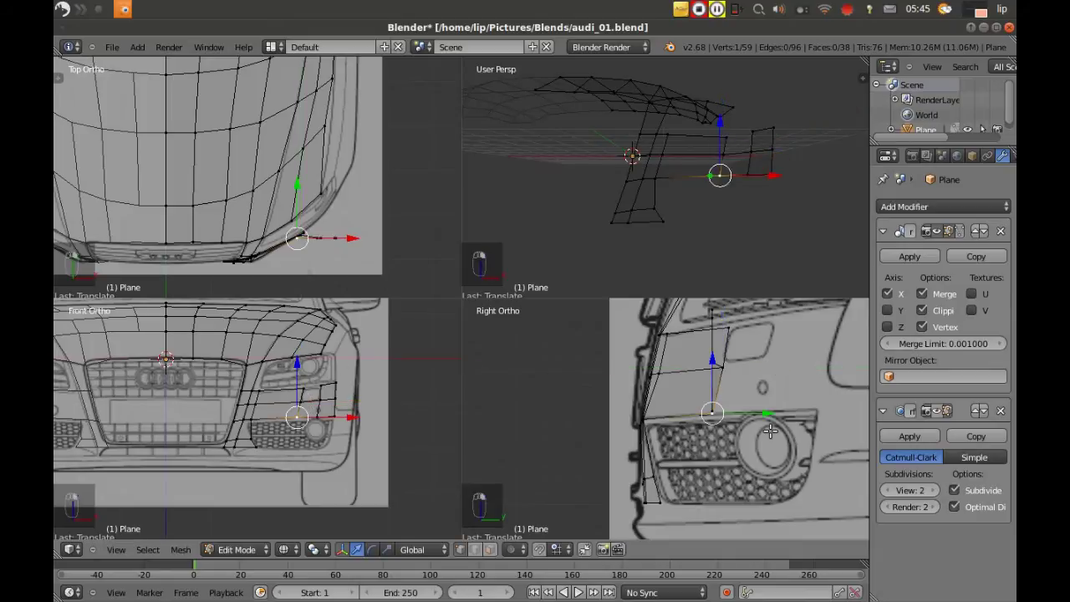
{"action": "key", "text": "g"}
{"action": "key", "text": "y"}
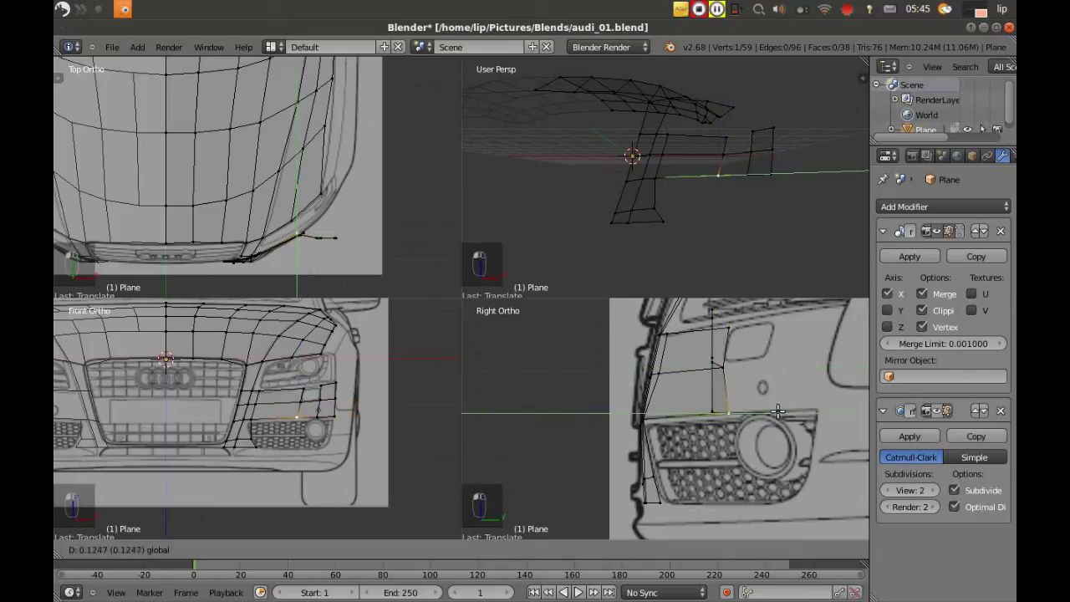
{"action": "left_click", "coordinate": [776, 410]}
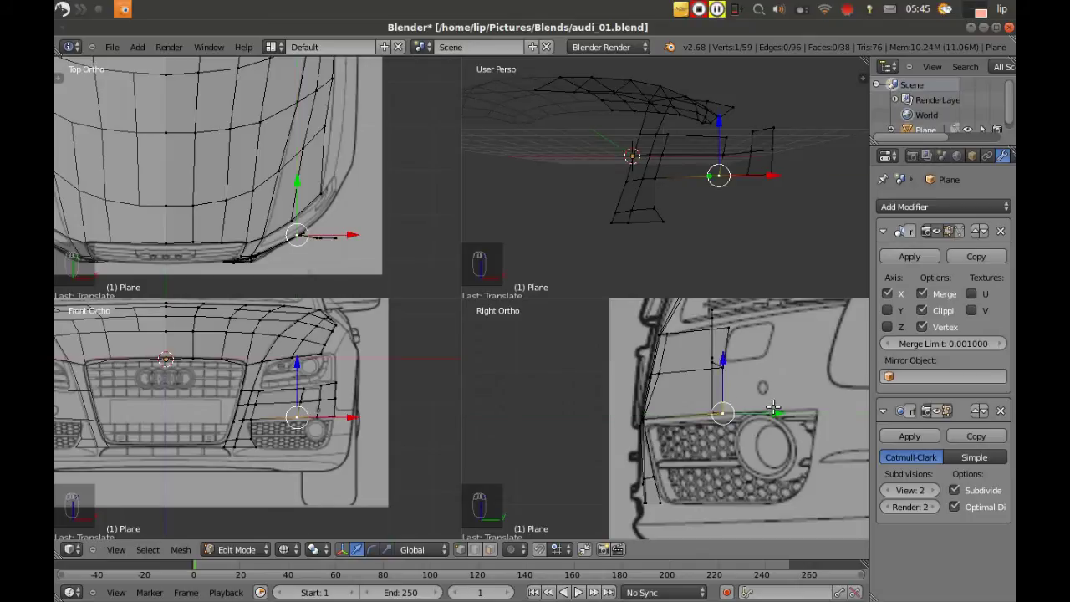
- Move the three vertices of the column at the headlight washer's outer side backward along Y to the washer's rear edge in the side view
{"action": "right_click", "coordinate": [316, 415]}
{"action": "key", "text": "g"}
{"action": "key", "text": "y"}
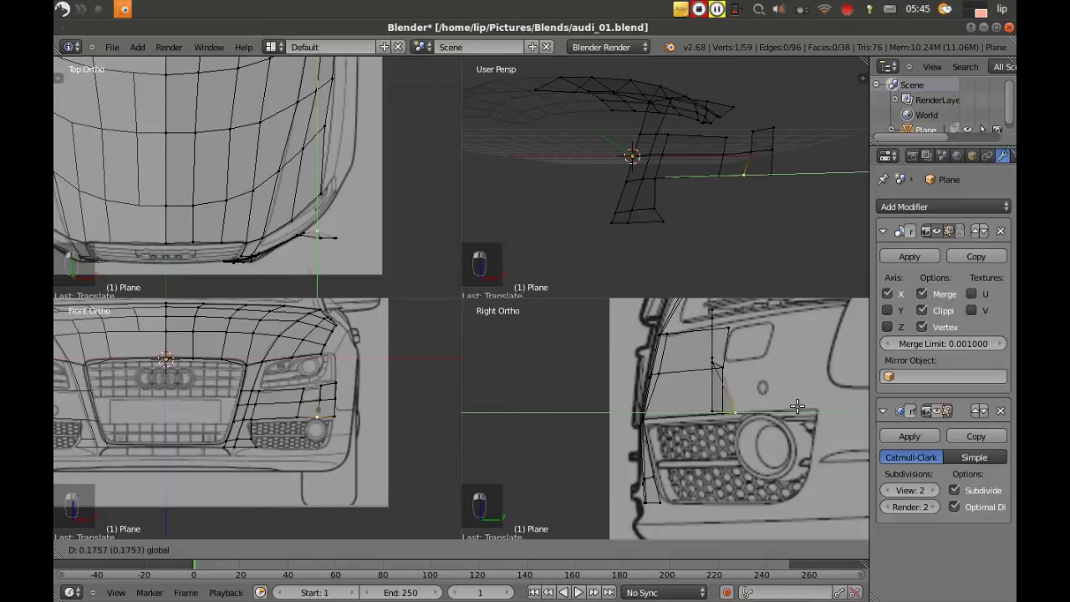
{"action": "left_click", "coordinate": [825, 408]}
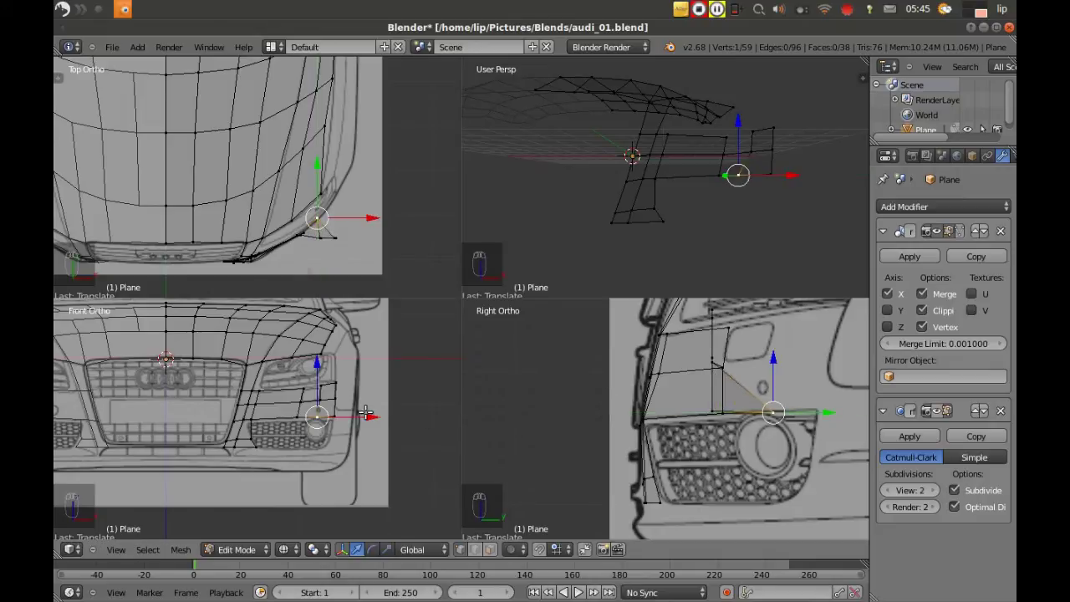
{"action": "right_click", "coordinate": [320, 399]}
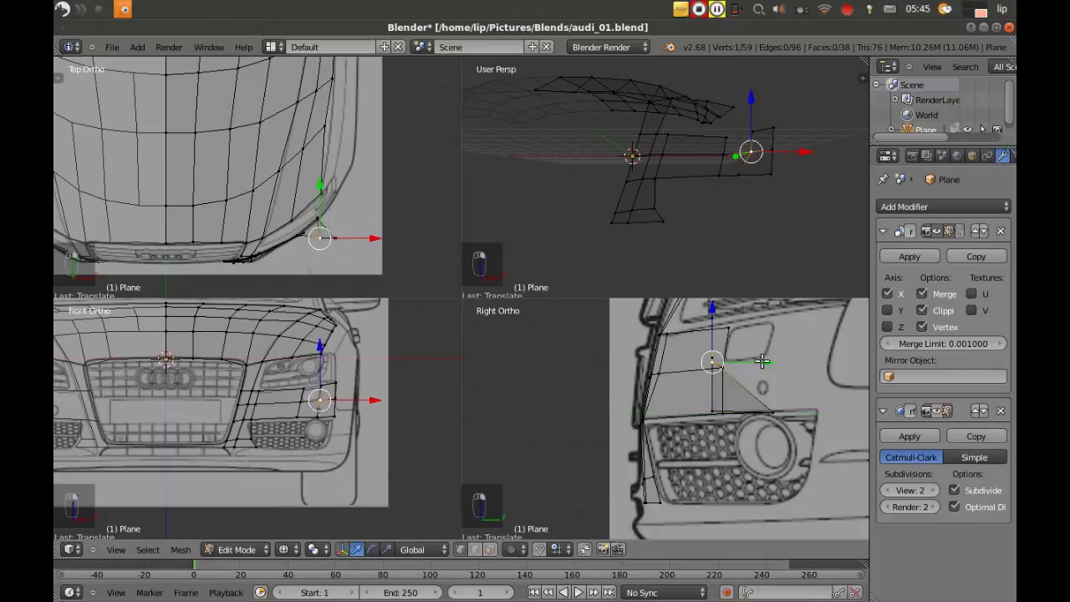
{"action": "key", "text": "g"}
{"action": "key", "text": "y"}
{"action": "left_click", "coordinate": [826, 358]}
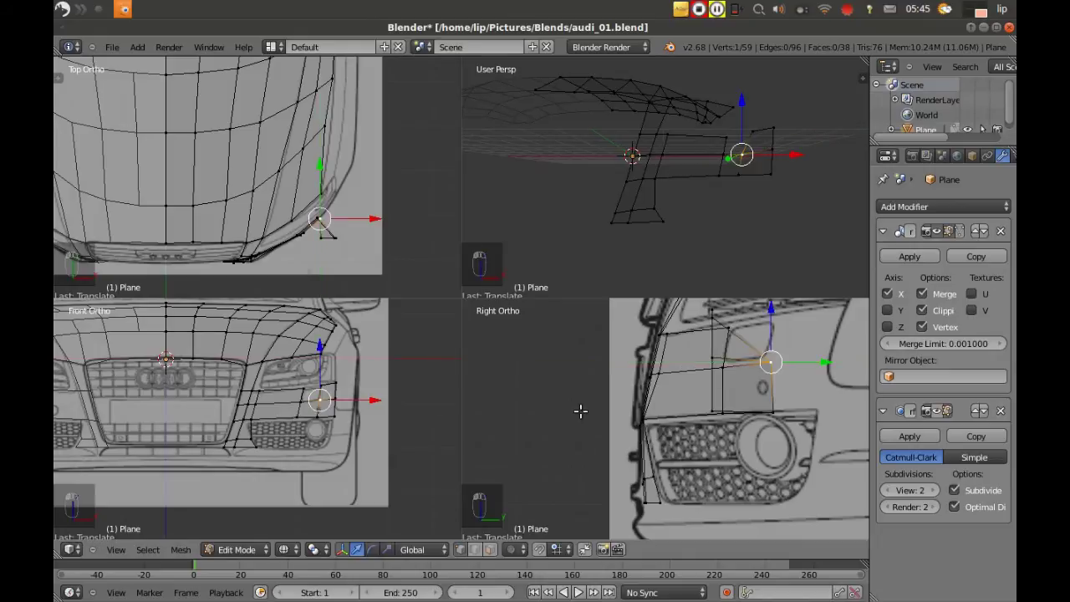
{"action": "right_click", "coordinate": [711, 316]}
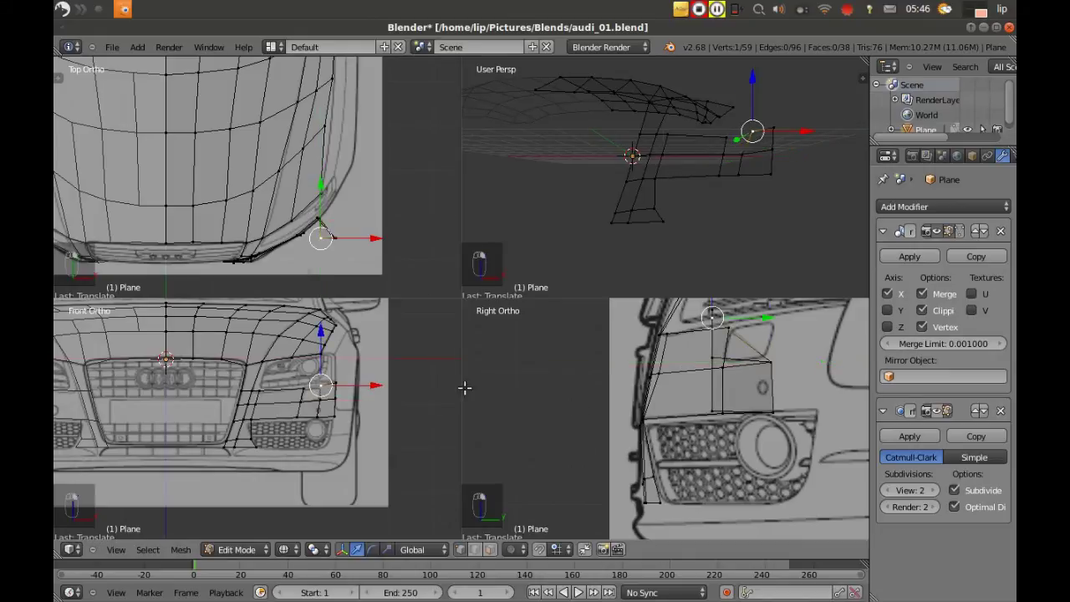
{"action": "key", "text": "g"}
{"action": "key", "text": "y"}
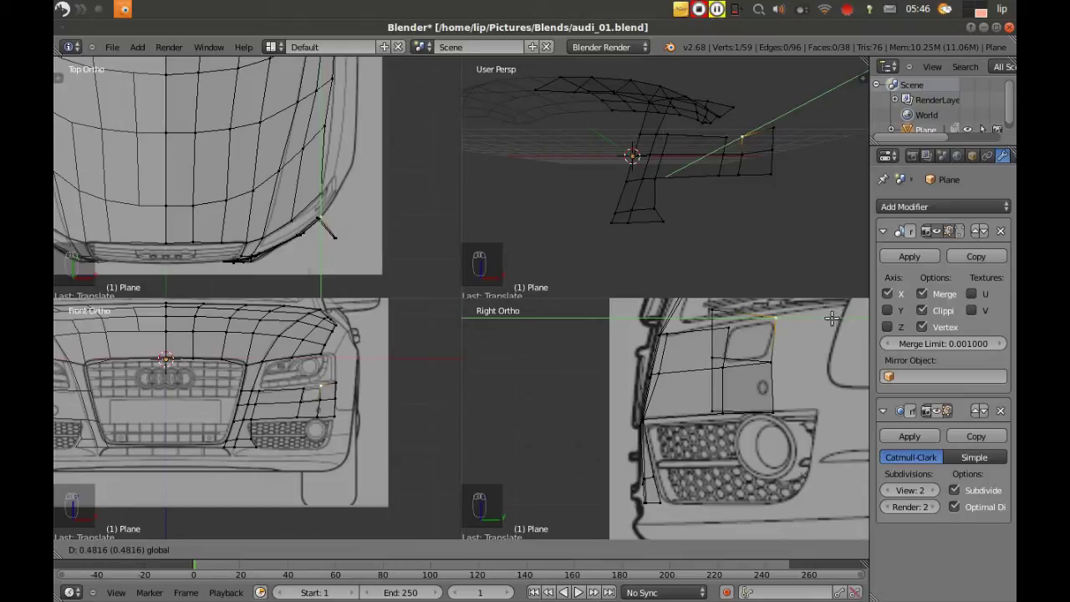
{"action": "left_click", "coordinate": [832, 317]}
- Nudge the washer column's middle vertex forward along Y and raise its lowest vertex about 0.034 along Z to the fog grille's upper edge
{"action": "right_click", "coordinate": [767, 362]}
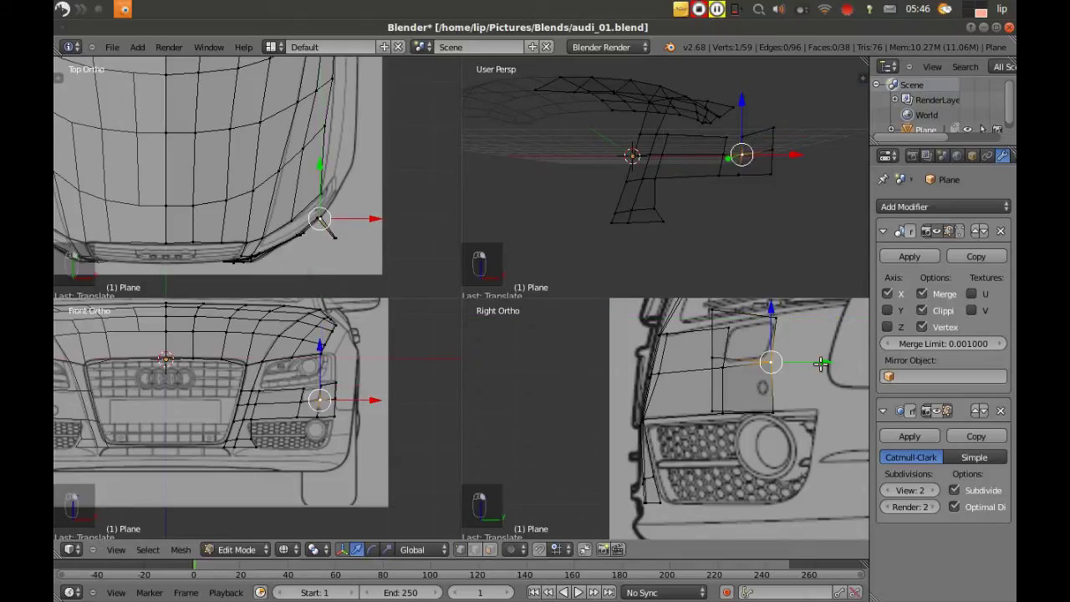
{"action": "key", "text": "g"}
{"action": "key", "text": "y"}
{"action": "left_click", "coordinate": [818, 365]}
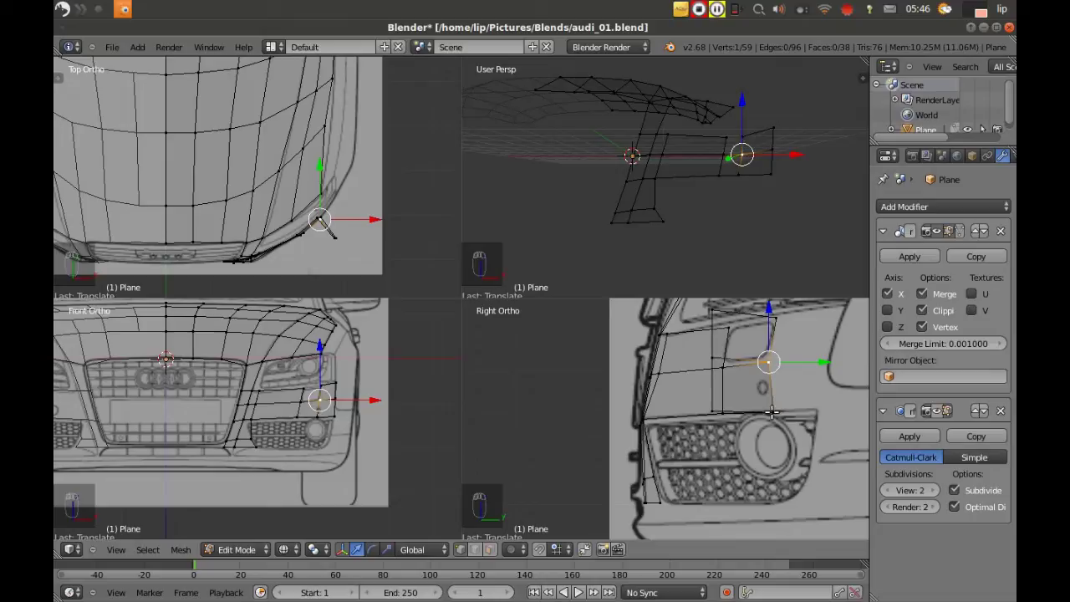
{"action": "right_click", "coordinate": [820, 410]}
{"action": "key", "text": "g"}
{"action": "key", "text": "Escape"}
{"action": "key", "text": "g"}
{"action": "key", "text": "z"}
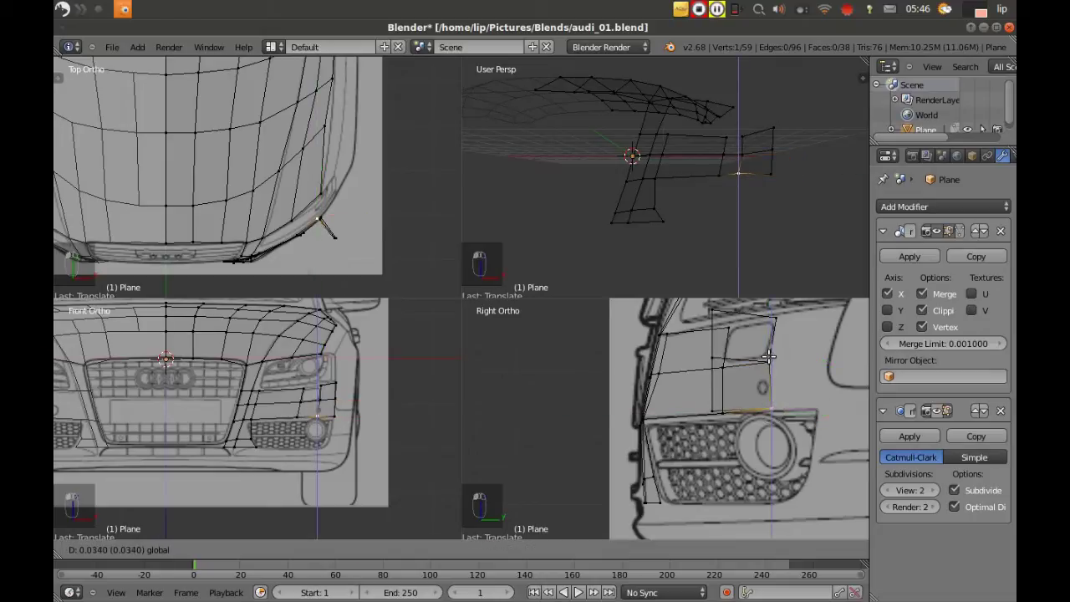
{"action": "left_click", "coordinate": [767, 356]}
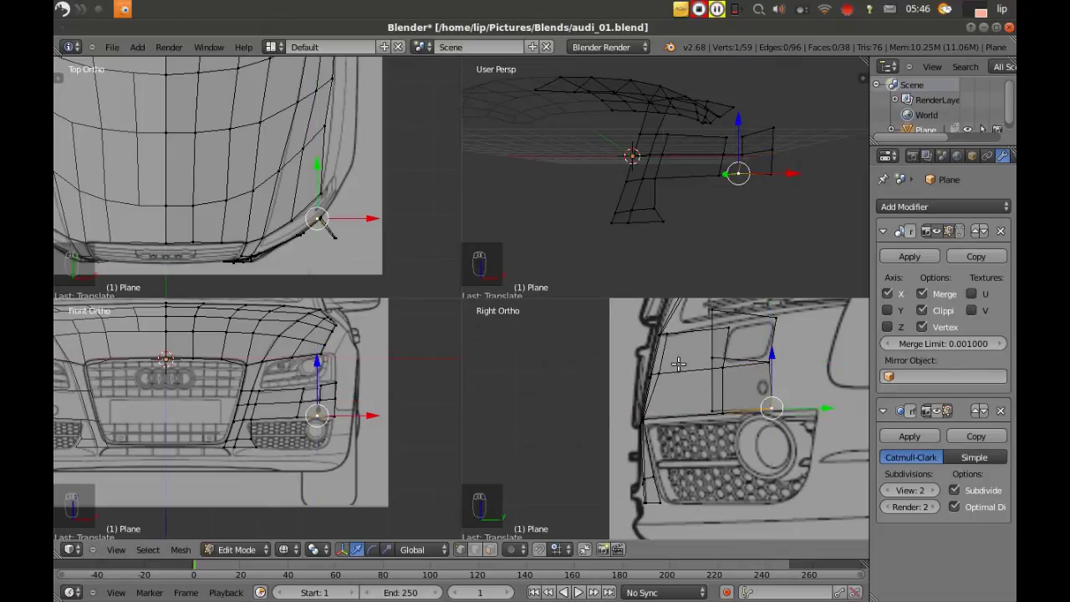
- Move the three vertices of the strip's outermost column backward along Y to the bumper's rear seam in the side view
{"action": "right_click", "coordinate": [336, 383]}
{"action": "key", "text": "g"}
{"action": "key", "text": "y"}
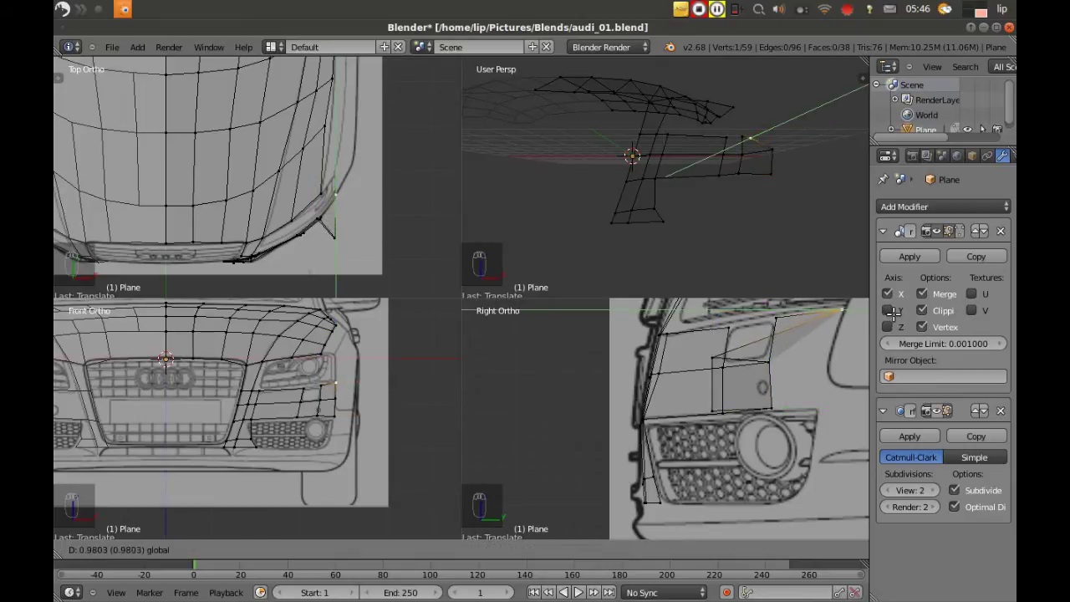
{"action": "left_click", "coordinate": [890, 312]}
{"action": "right_click", "coordinate": [721, 357]}
{"action": "key", "text": "g"}
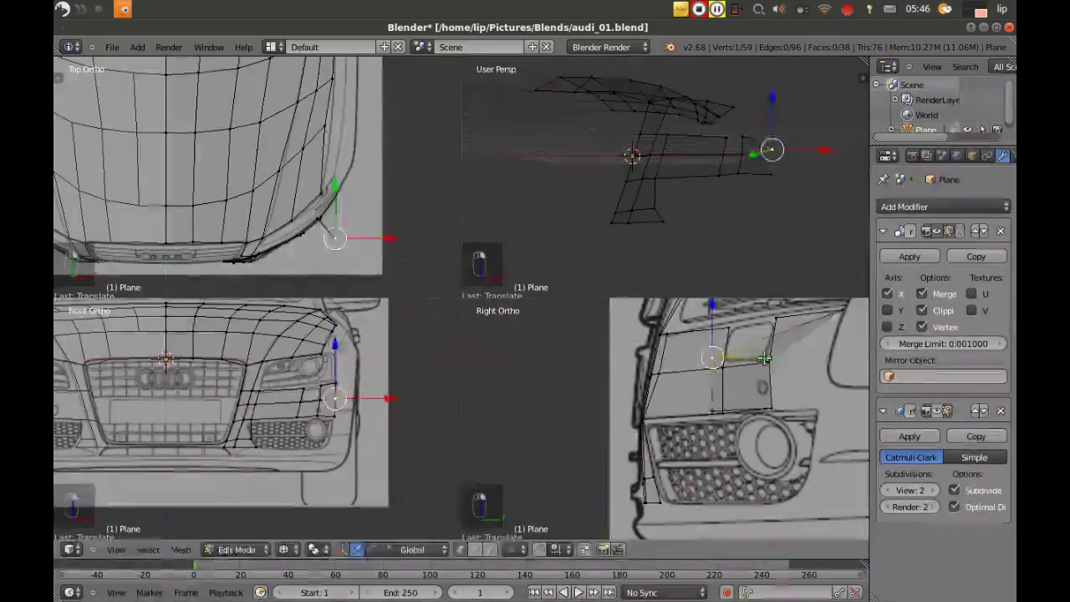
{"action": "key", "text": "y"}
{"action": "left_click", "coordinate": [878, 358]}
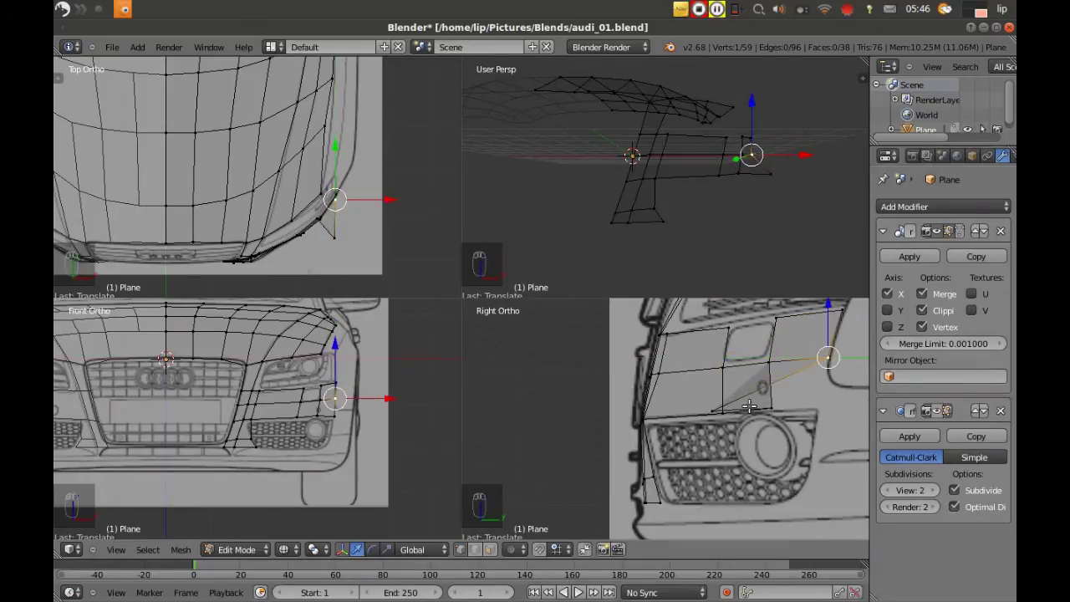
{"action": "right_click", "coordinate": [716, 410]}
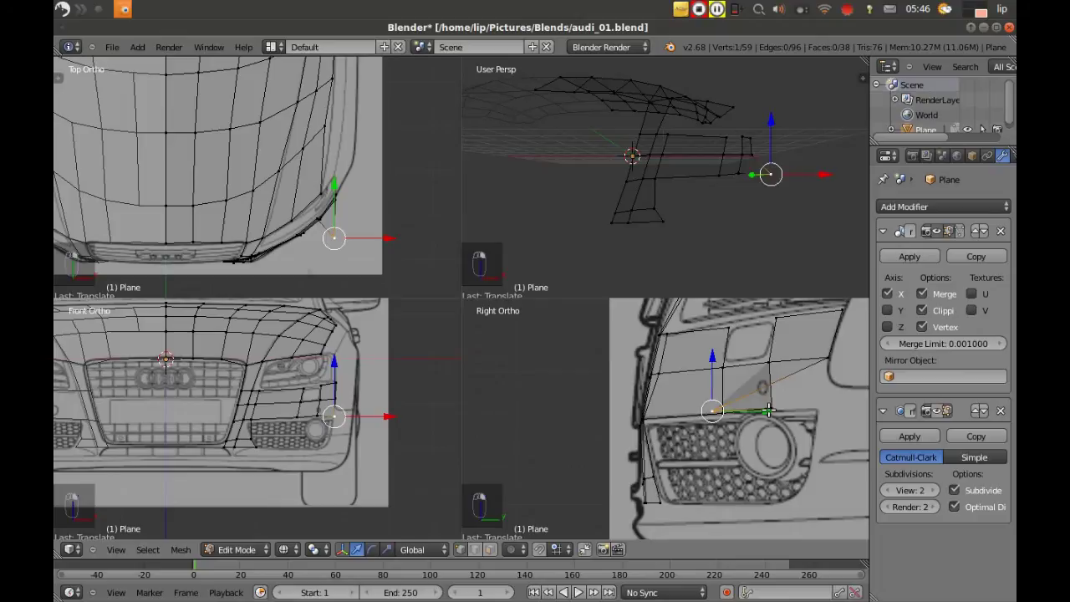
{"action": "key", "text": "g"}
{"action": "key", "text": "y"}
{"action": "left_click", "coordinate": [861, 393]}
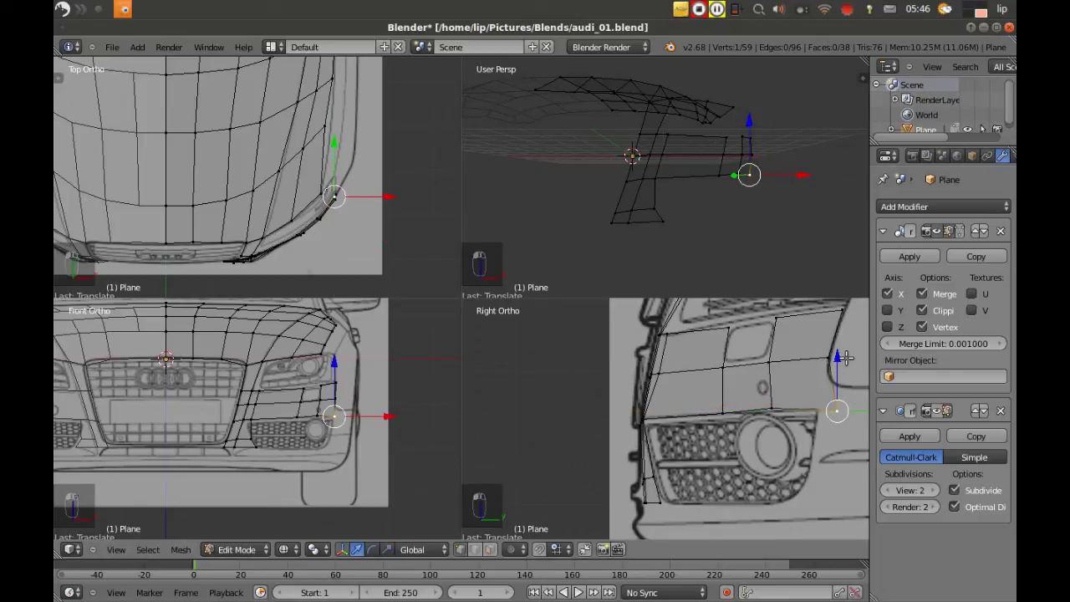
- Raise the outermost column's lowest vertex slightly along Z, shift it about 0.04 forward along Y, and clear the selection
{"action": "key", "text": "g"}
{"action": "key", "text": "z"}
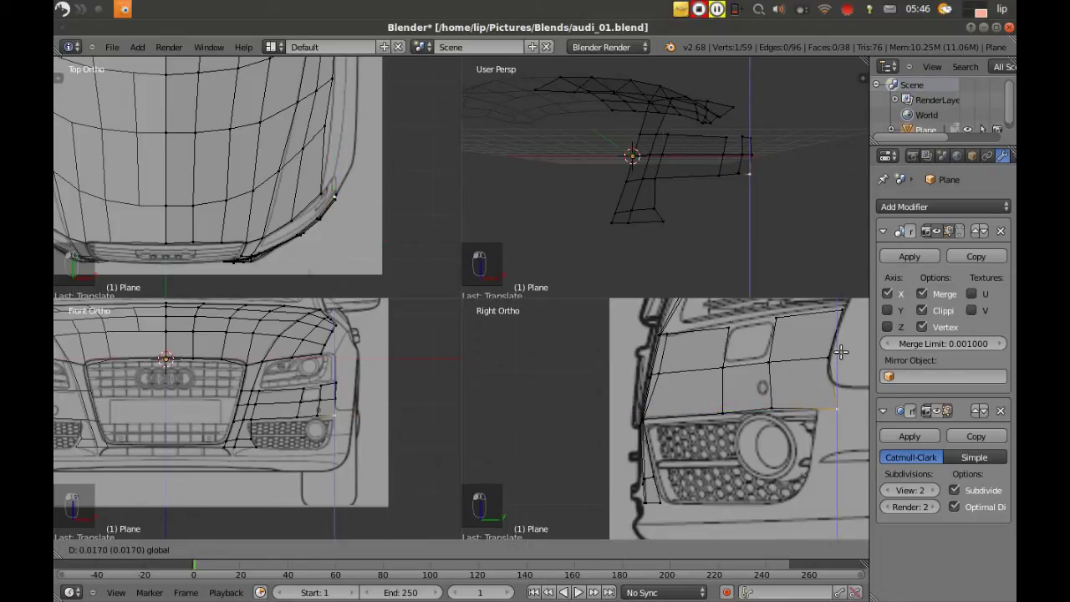
{"action": "left_click", "coordinate": [868, 397]}
{"action": "key", "text": "g"}
{"action": "key", "text": "y"}
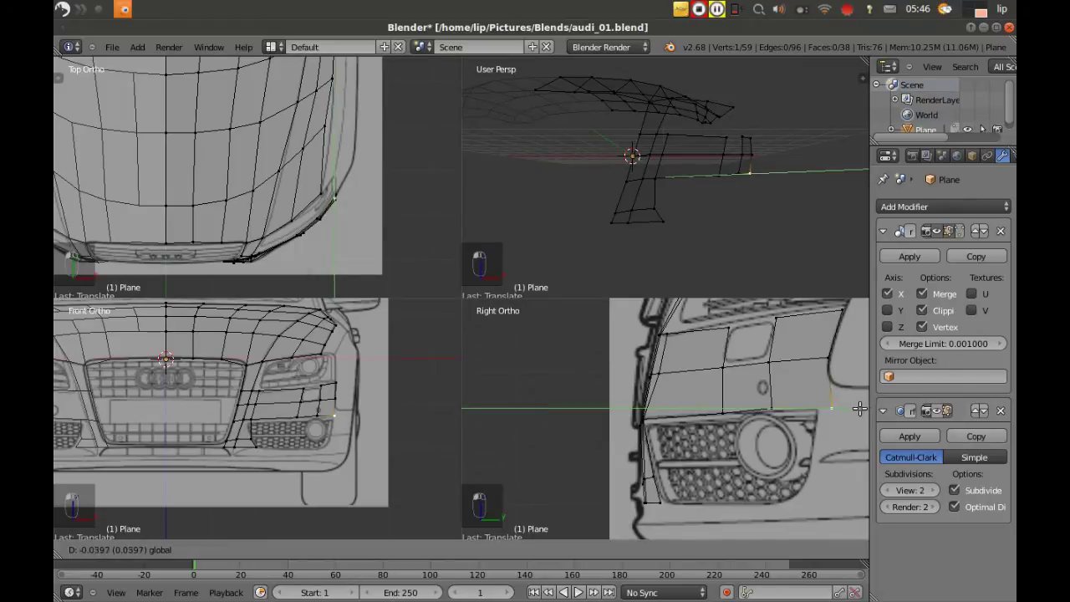
{"action": "left_click", "coordinate": [858, 408]}
{"action": "key", "text": "a"}
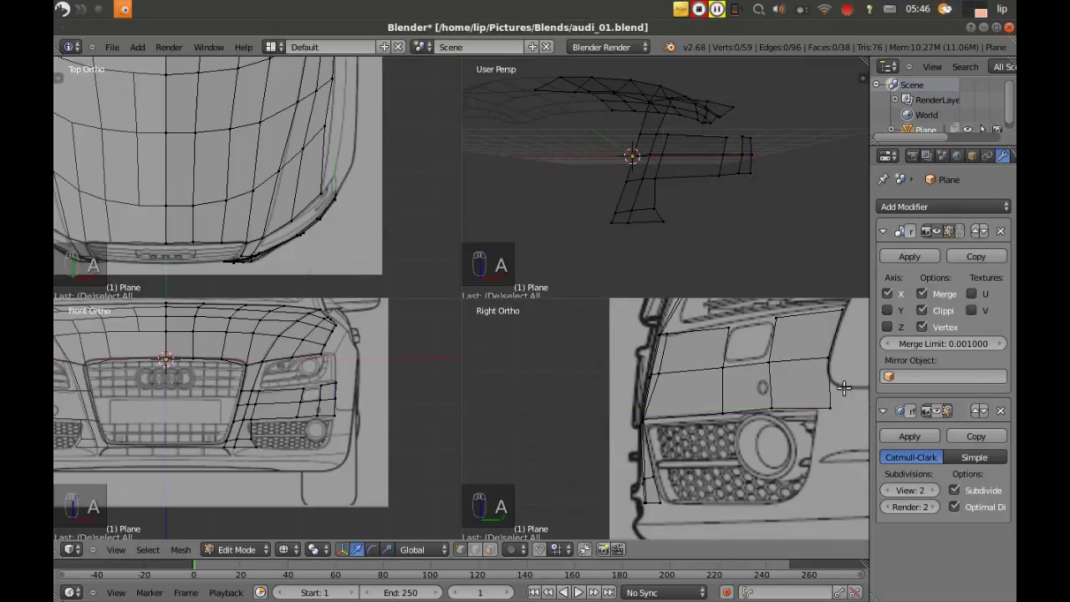
- Switch the viewports to solid shading and examine the bumper's shape from several angles in the perspective view
{"action": "scroll", "coordinate": [701, 361], "scroll_direction": "down", "scroll_amount": 3}
{"action": "key", "text": "z"}
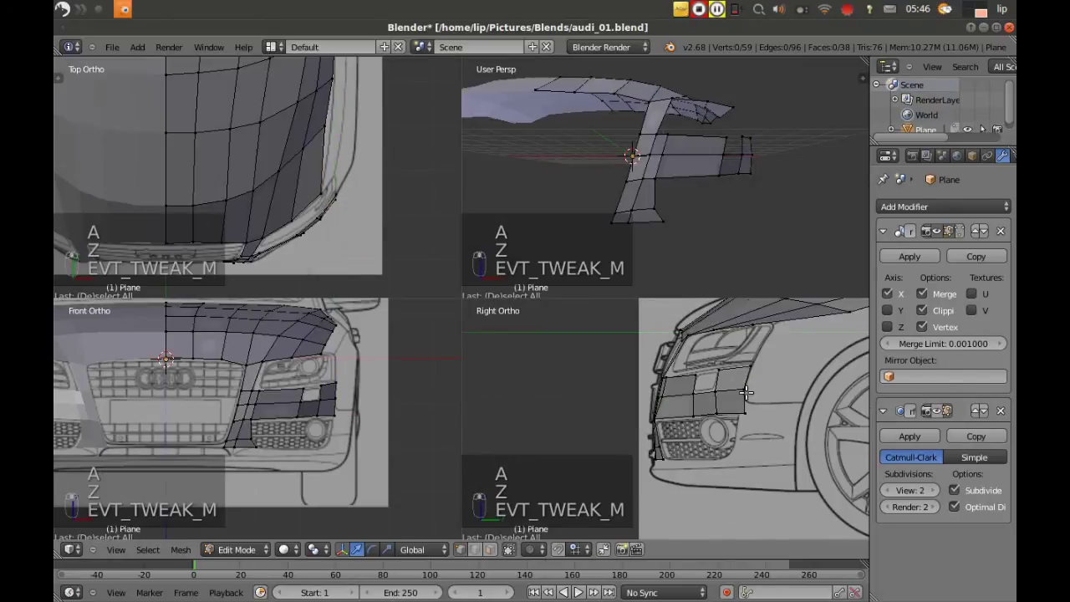
{"action": "mouse_move", "coordinate": [704, 230]}
{"action": "middle_mouse_down"}
{"action": "mouse_move", "coordinate": [667, 166]}
{"action": "mouse_move", "coordinate": [707, 220]}
{"action": "mouse_move", "coordinate": [805, 184]}
{"action": "mouse_move", "coordinate": [767, 188]}
{"action": "middle_mouse_up"}
{"action": "middle_click_drag", "start_coordinate": [726, 225], "coordinate": [595, 200]}
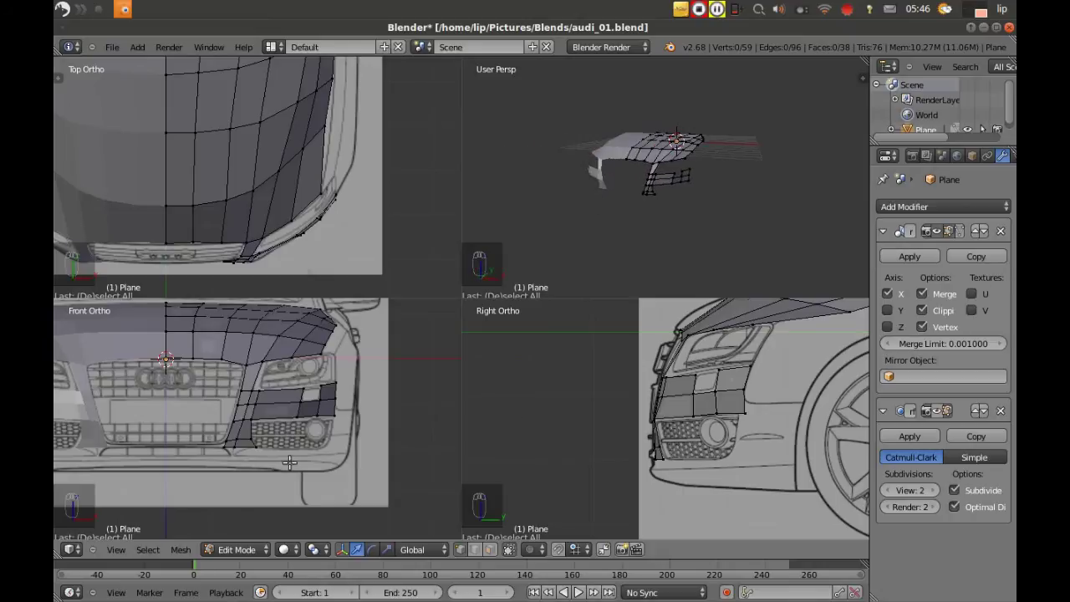
- Extrude the bumper's lowest inner edge beneath the grille along X to the centre line in the maximized front view
{"action": "scroll", "coordinate": [251, 435], "scroll_direction": "up", "scroll_amount": 3}
{"action": "scroll", "coordinate": [263, 444], "scroll_direction": "up", "scroll_amount": 2}
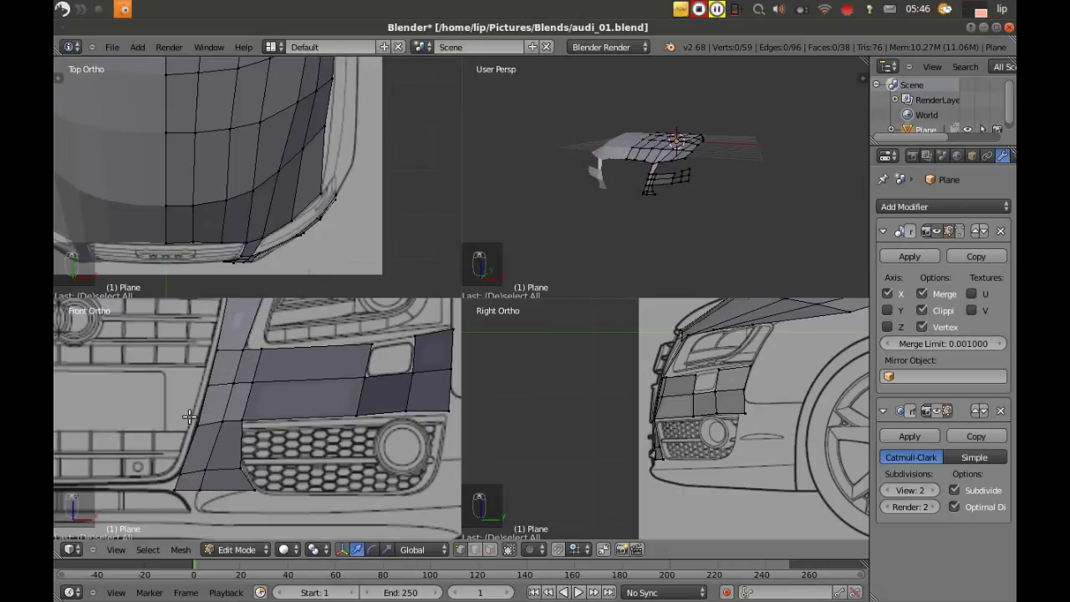
{"action": "scroll", "coordinate": [190, 416], "scroll_direction": "down", "scroll_amount": 4}
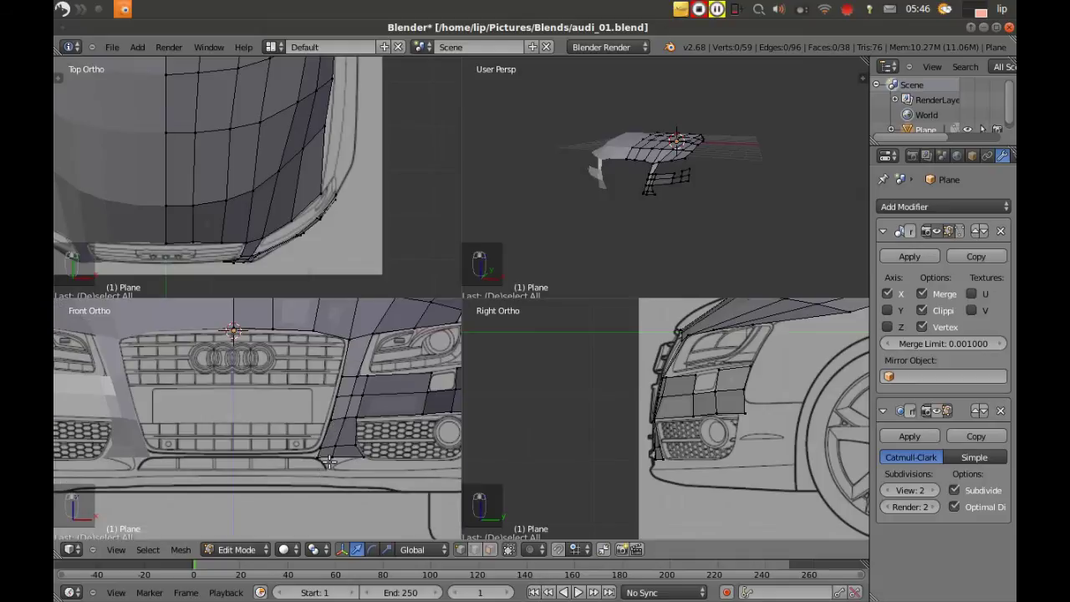
{"action": "right_click", "coordinate": [320, 453]}
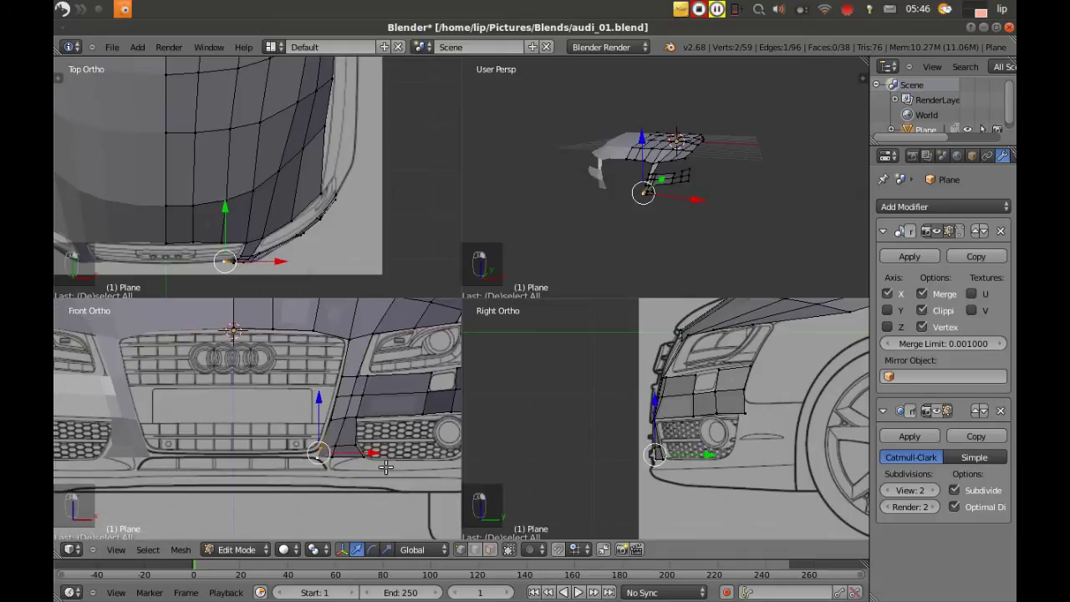
{"action": "key", "text": "ctrl+alt+q"}
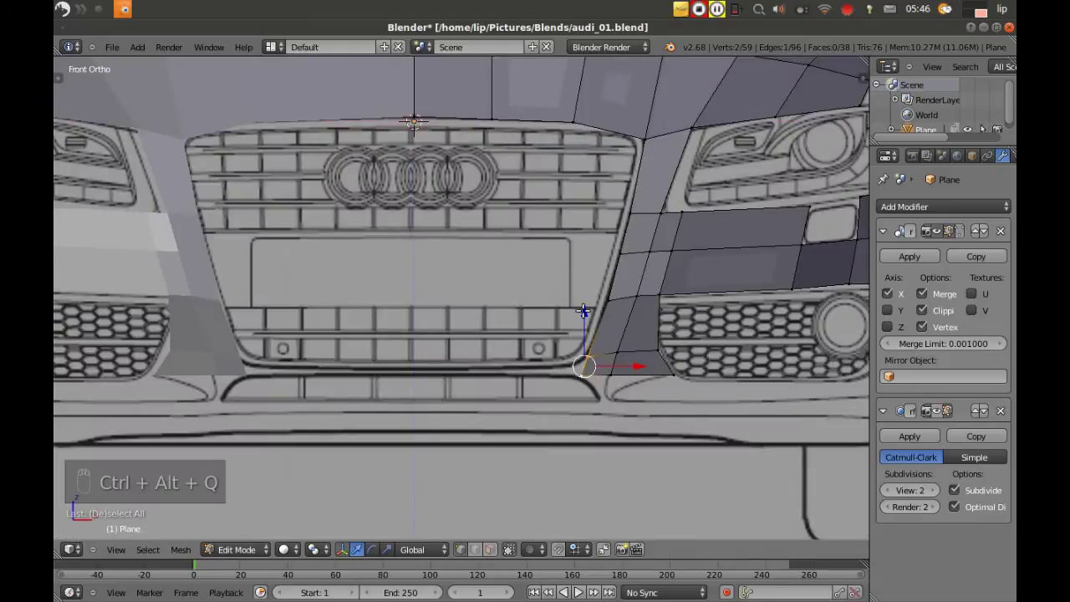
{"action": "key", "text": "e"}
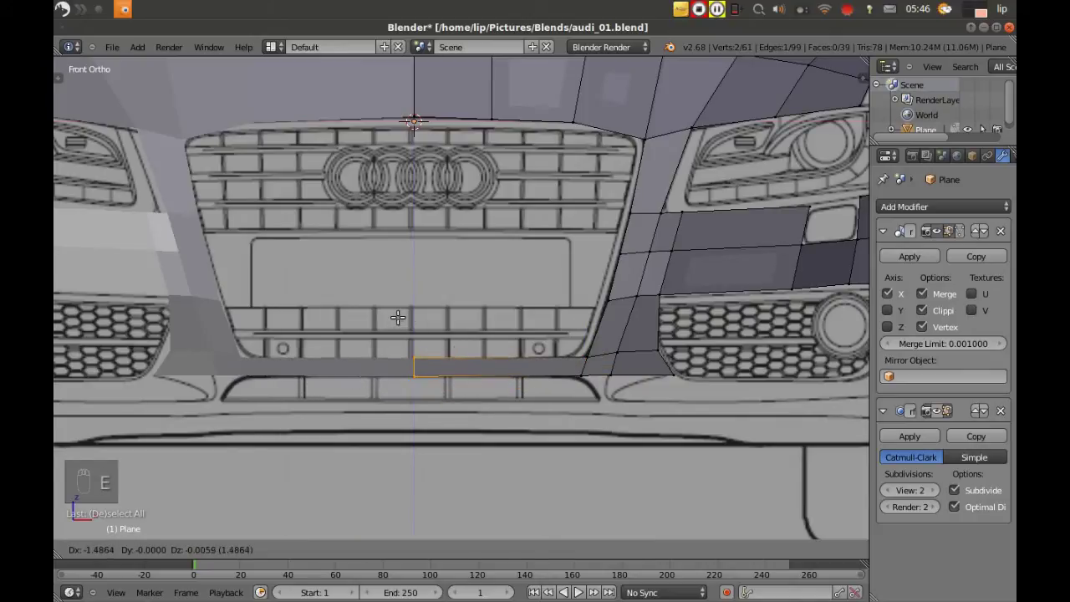
{"action": "left_click", "coordinate": [398, 317]}
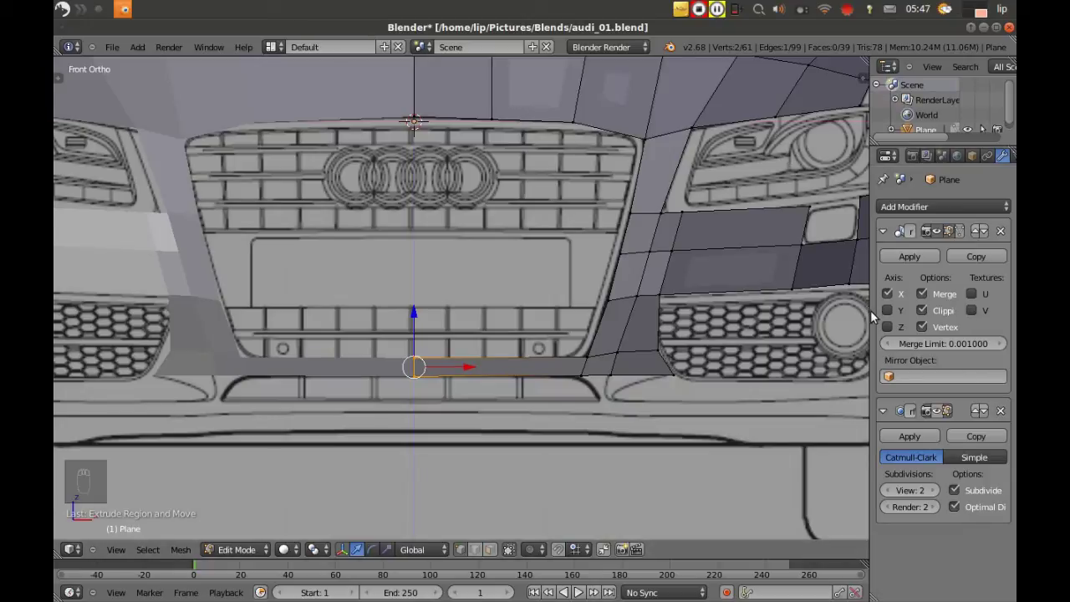
- Widen the properties editor and select only the upper vertex of the new edge at the centre line
{"action": "left_click_drag", "start_coordinate": [870, 310], "coordinate": [746, 301]}
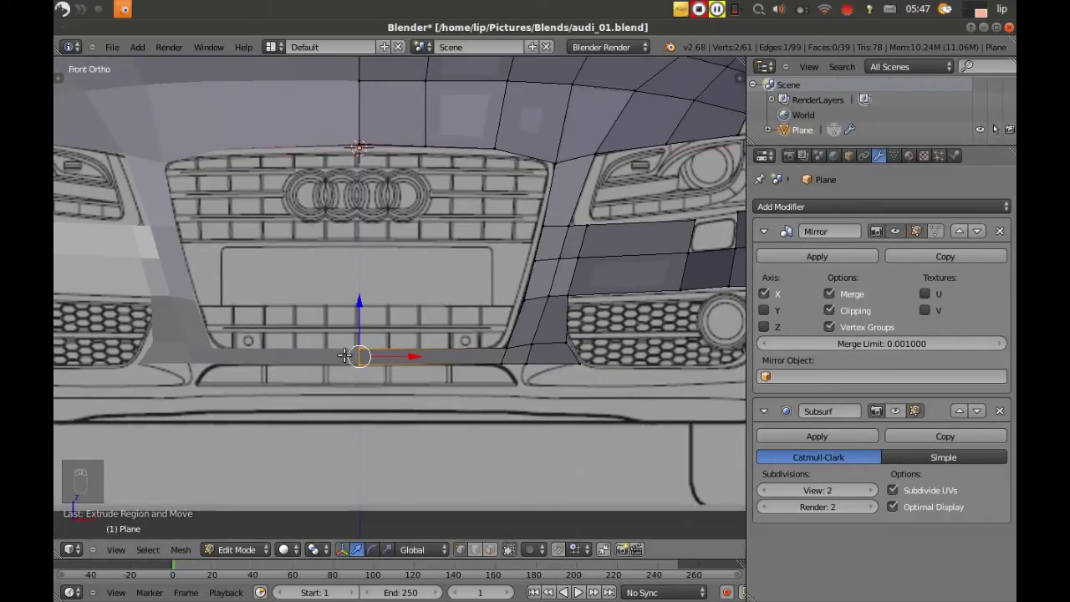
{"action": "scroll", "coordinate": [357, 358], "scroll_direction": "up", "scroll_amount": 3}
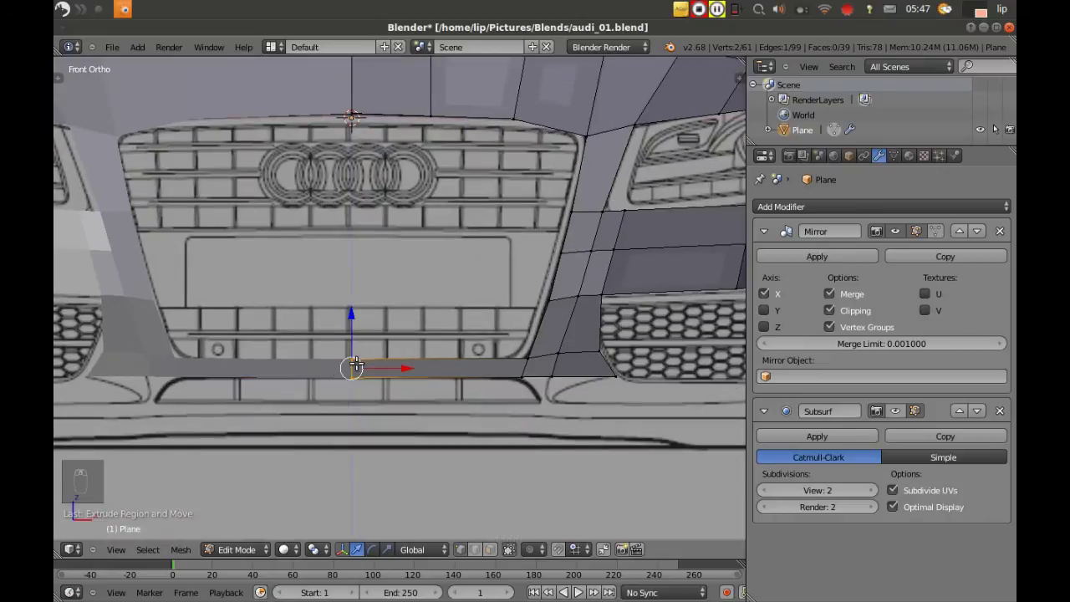
{"action": "scroll", "coordinate": [419, 287], "scroll_direction": "up", "scroll_amount": 2}
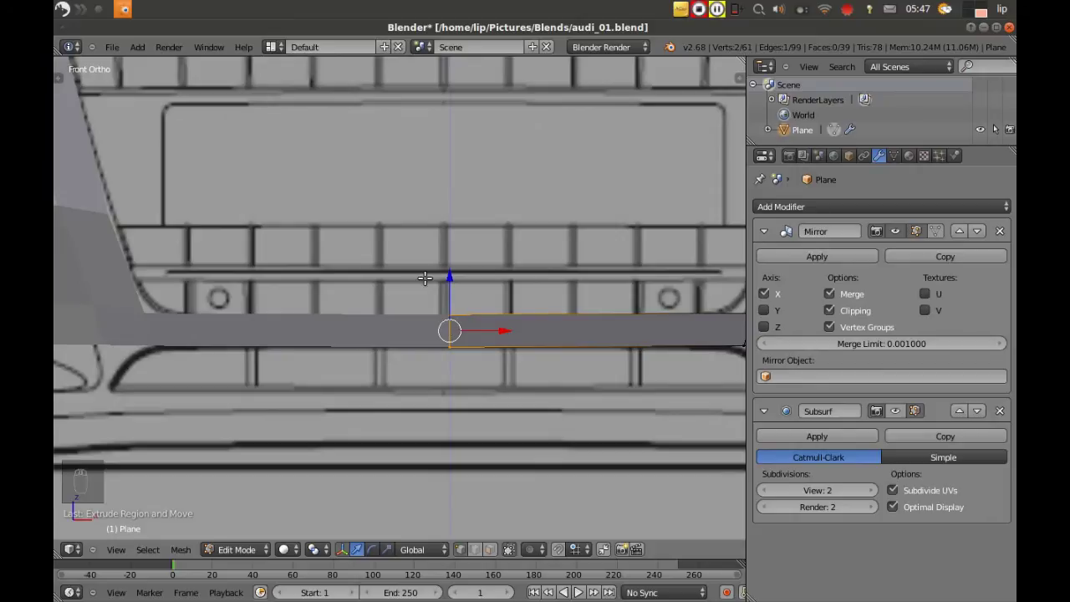
{"action": "key", "text": "a"}
{"action": "right_click", "coordinate": [452, 315]}
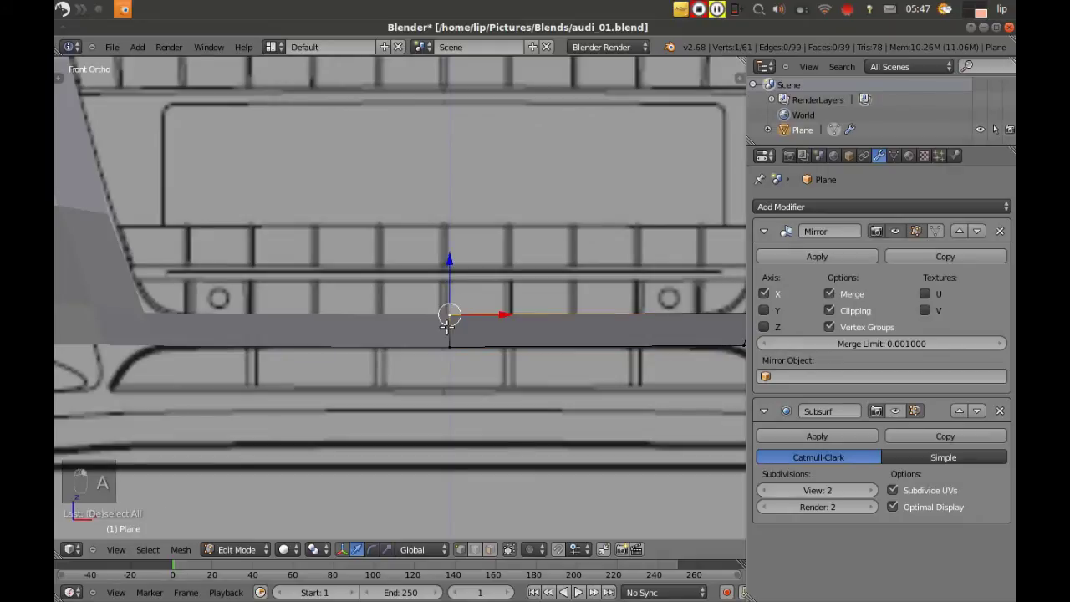
{"action": "left_click_drag", "start_coordinate": [450, 265], "coordinate": [435, 228]}
{"action": "key", "text": "Escape"}
{"action": "key", "text": "ctrl+z"}
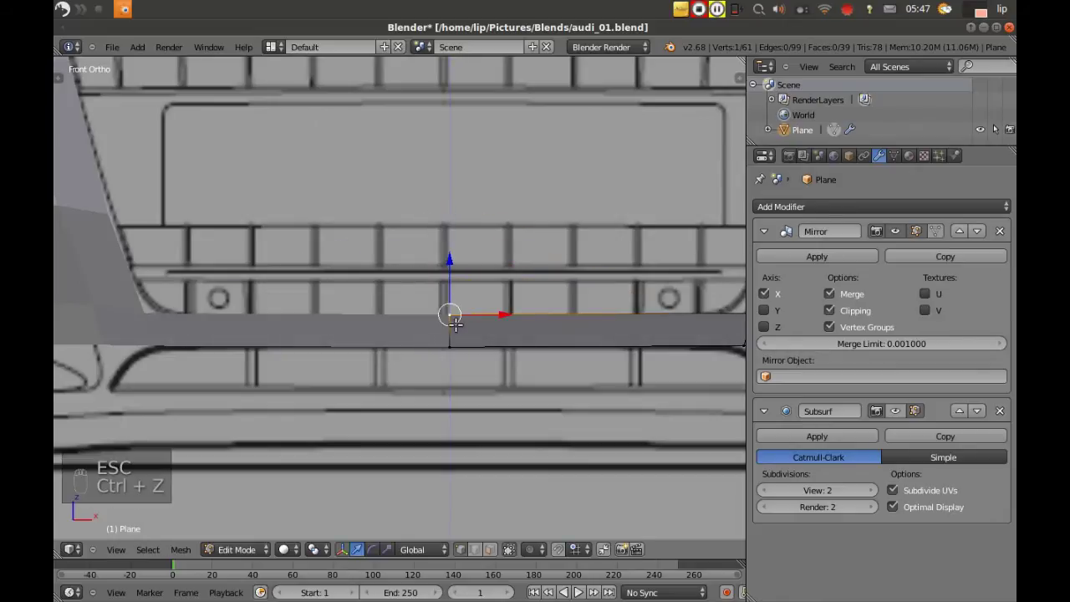
- Switch to wireframe shading and scale down the centre edge to fit the thin strip between grille and lower intake
{"action": "key", "text": "z"}
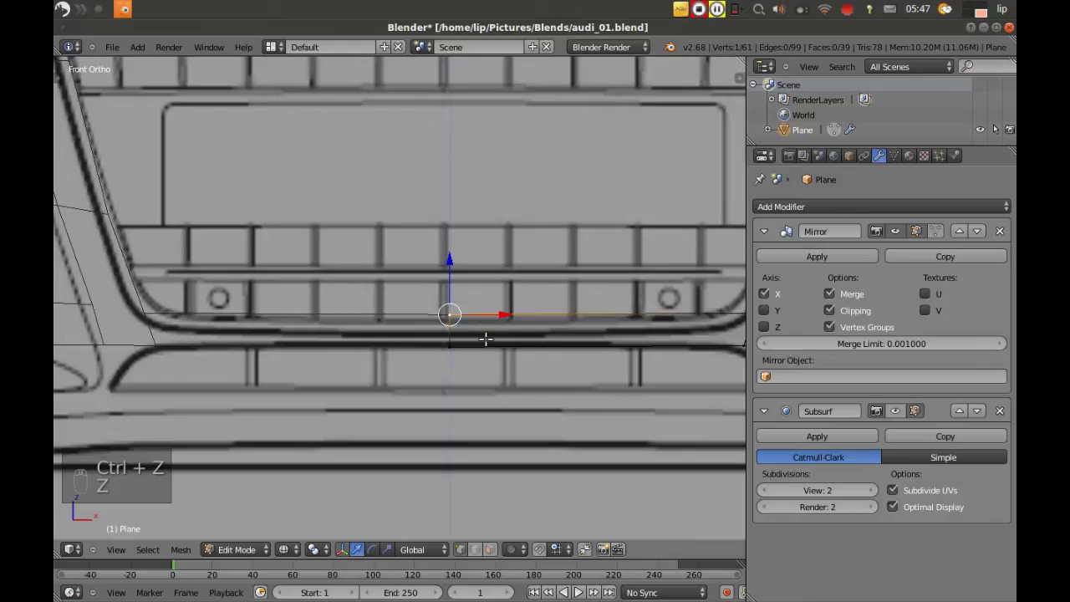
{"action": "right_click", "coordinate": [449, 346], "text": "shift"}
{"action": "key", "text": "s"}
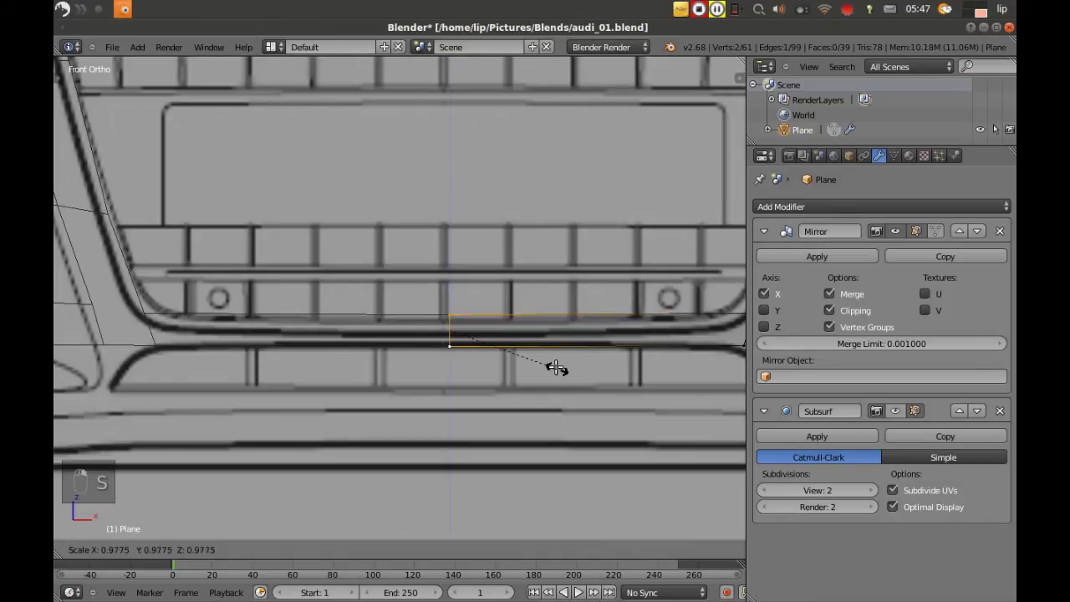
{"action": "left_click", "coordinate": [514, 345]}
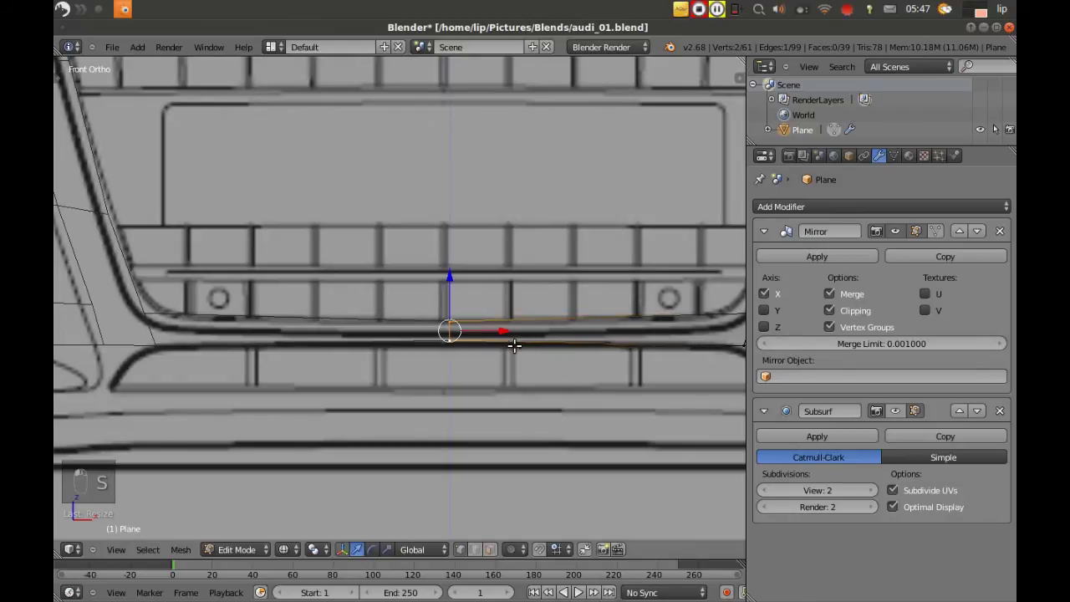
- Extrude the bottom edge beside the grille's lower corner down about 0.23 to the lower intake's bottom edge
{"action": "scroll", "coordinate": [625, 321], "scroll_direction": "down", "scroll_amount": 3}
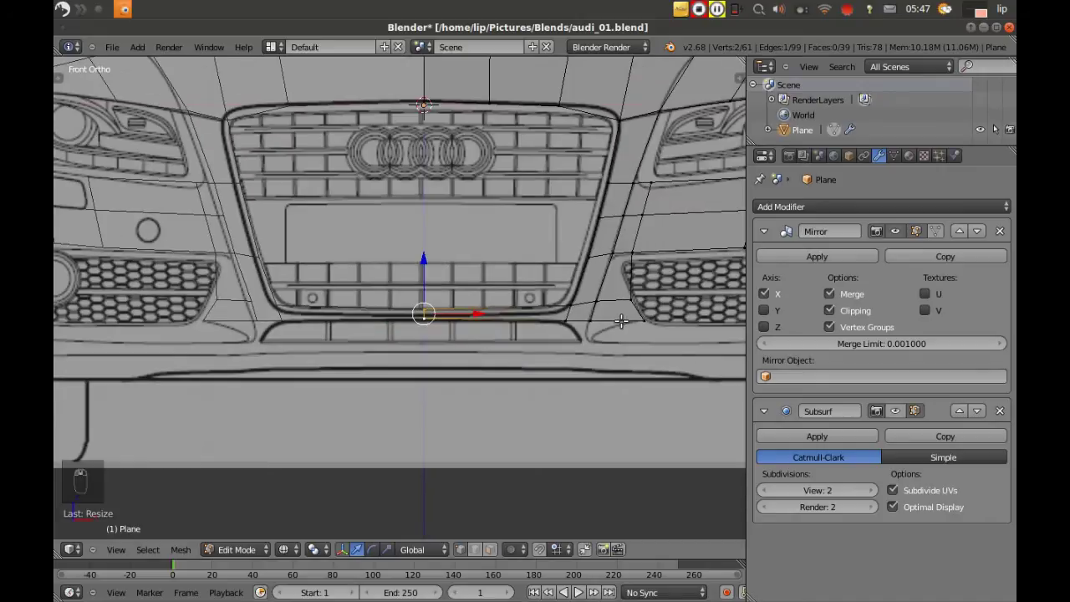
{"action": "right_click", "coordinate": [596, 321]}
{"action": "right_click", "coordinate": [629, 328]}
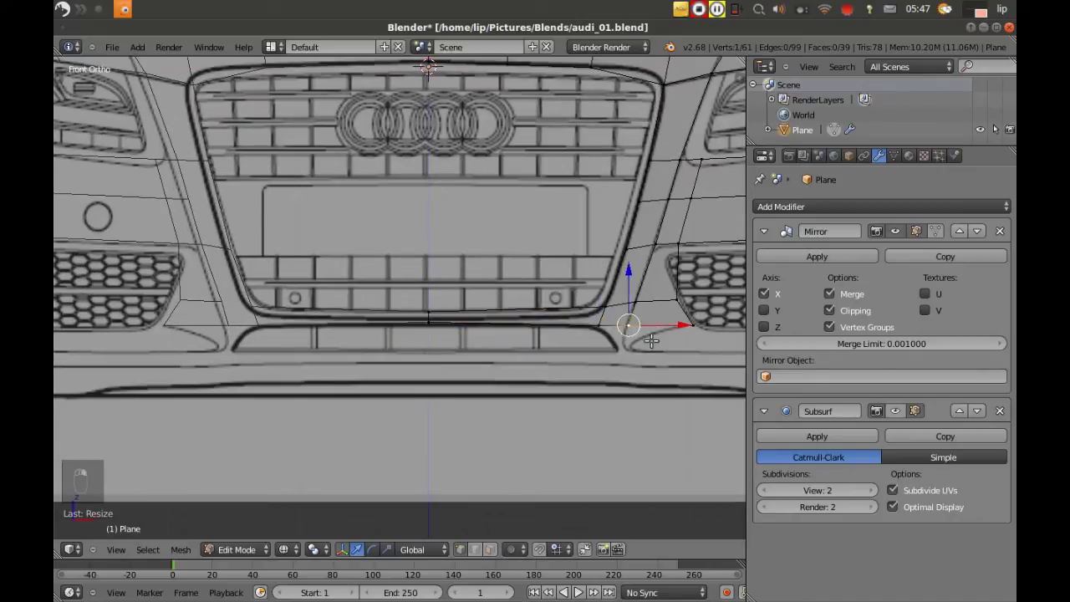
{"action": "right_click", "coordinate": [599, 325], "text": "shift"}
{"action": "key", "text": "e"}
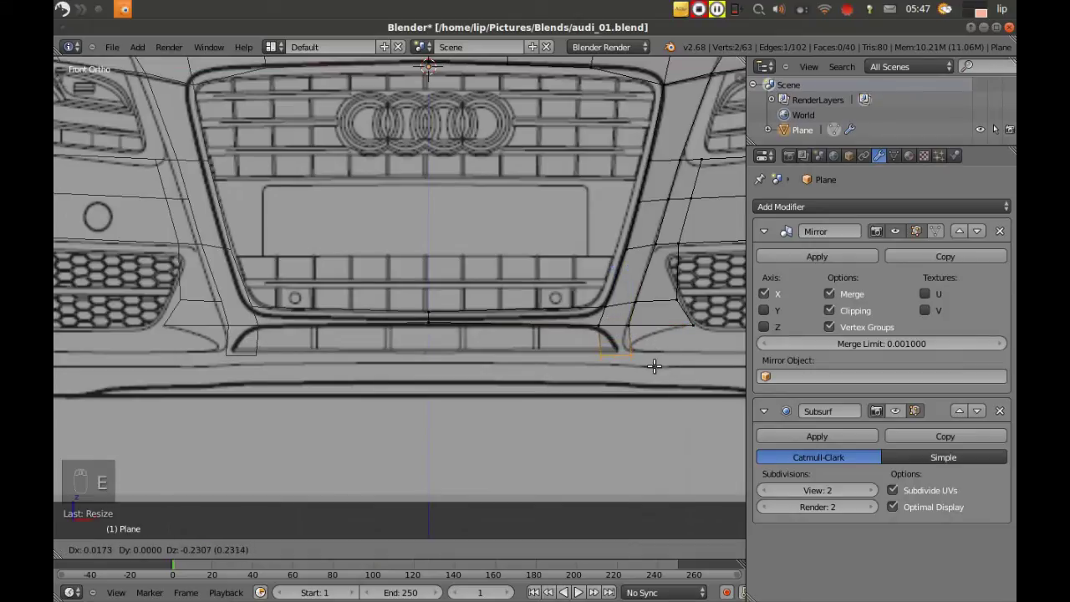
{"action": "left_click", "coordinate": [652, 365]}
- Shift the new face's upper outer vertex slightly along X and move its lower inner vertex outward to the intake's corner
{"action": "right_click", "coordinate": [628, 327]}
{"action": "left_click_drag", "start_coordinate": [682, 324], "coordinate": [686, 324]}
{"action": "right_click", "coordinate": [602, 349]}
{"action": "left_click_drag", "start_coordinate": [646, 354], "coordinate": [663, 352]}
- Extrude the face's lower edge down about 0.32 along Z to the bumper's bottom line
{"action": "right_click", "coordinate": [629, 351], "text": "shift"}
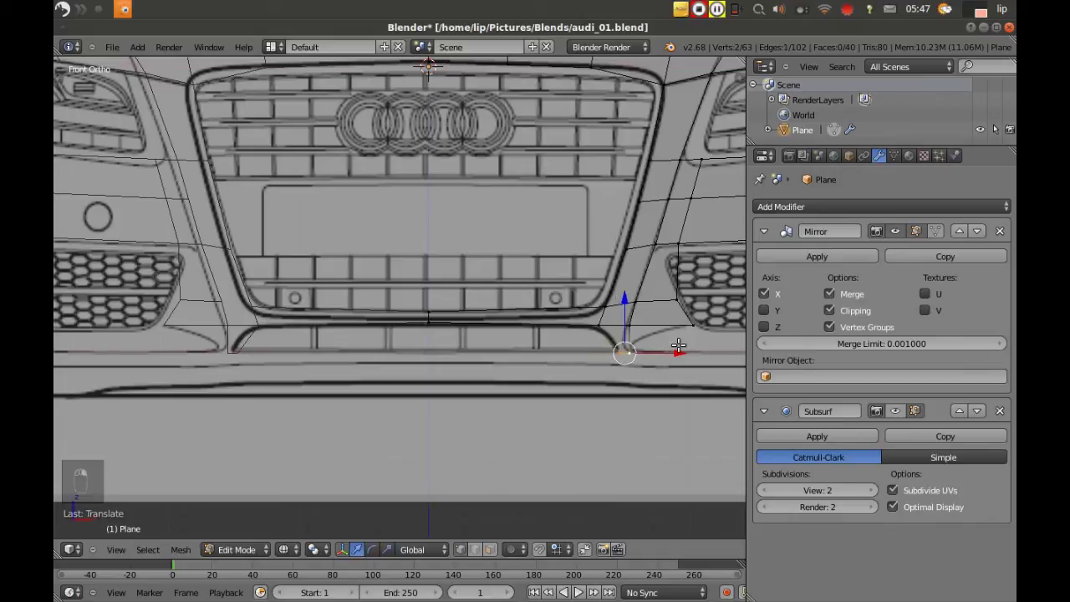
{"action": "key", "text": "e"}
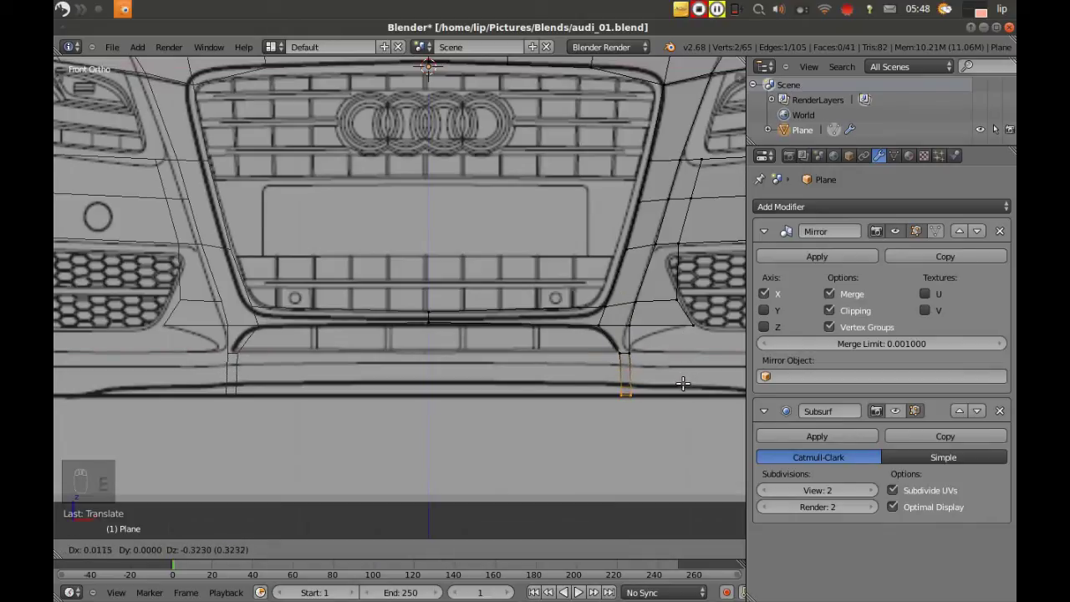
{"action": "left_click", "coordinate": [683, 383]}
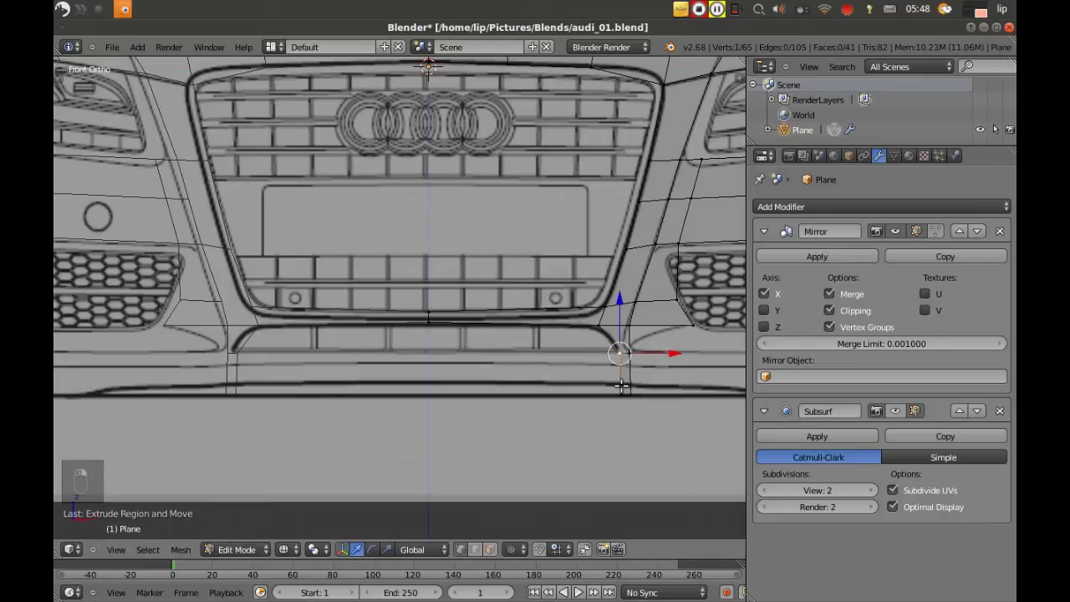
- Extrude the lowest face's inner side edge to the centre line beneath the lower intake and clear the selection
{"action": "key", "text": "e"}
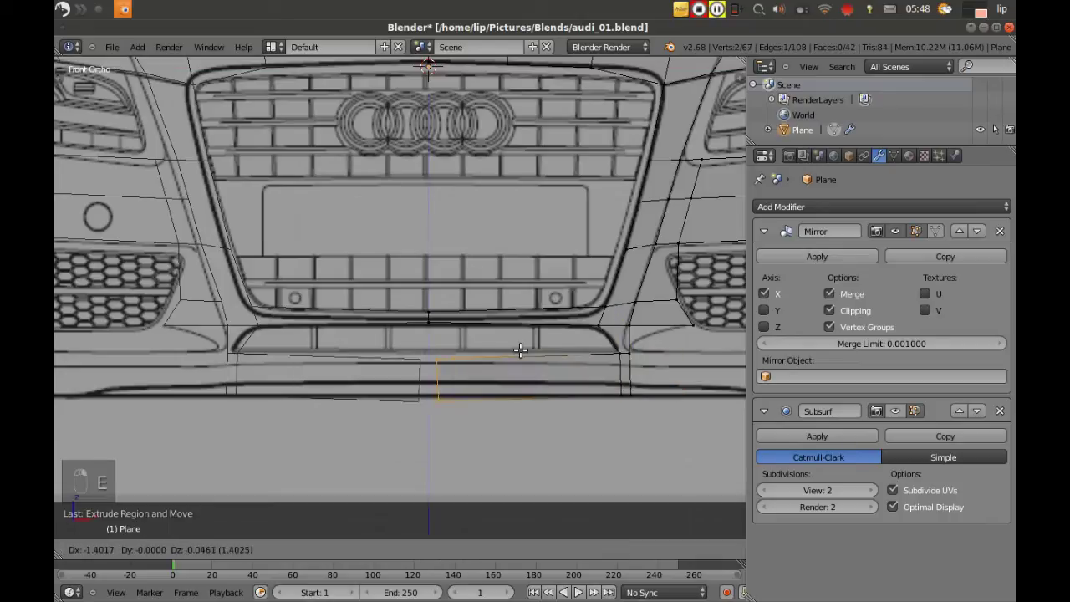
{"action": "left_click", "coordinate": [510, 346]}
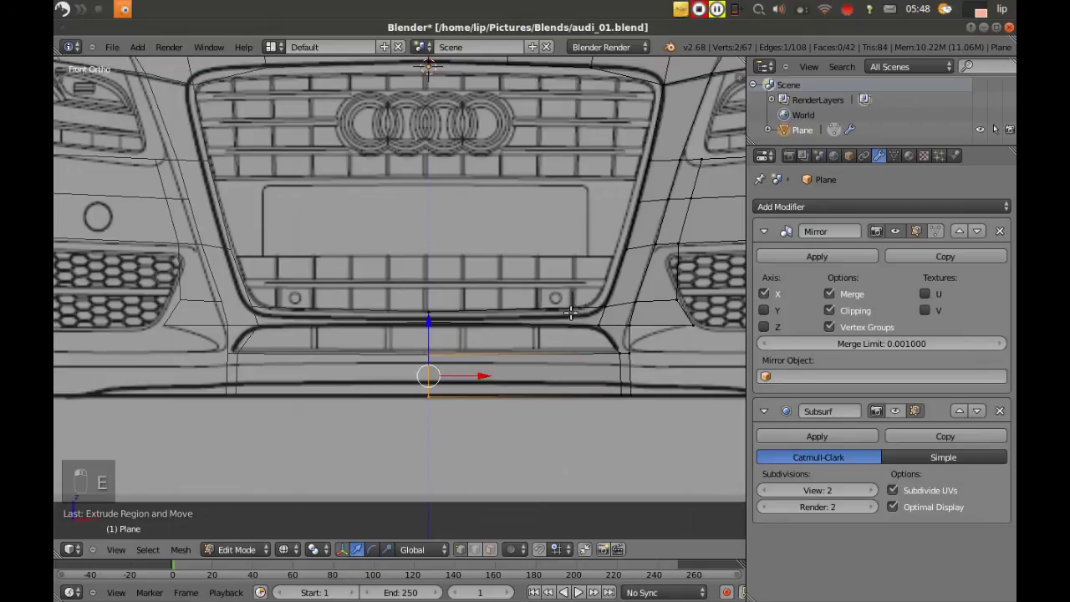
{"action": "scroll", "coordinate": [570, 313], "scroll_direction": "down", "scroll_amount": 5}
{"action": "key", "text": "a"}
- Add two evenly spaced vertical loop cuts to the strip below the lower intake and clear the selection
{"action": "scroll", "coordinate": [494, 333], "scroll_direction": "up", "scroll_amount": 3}
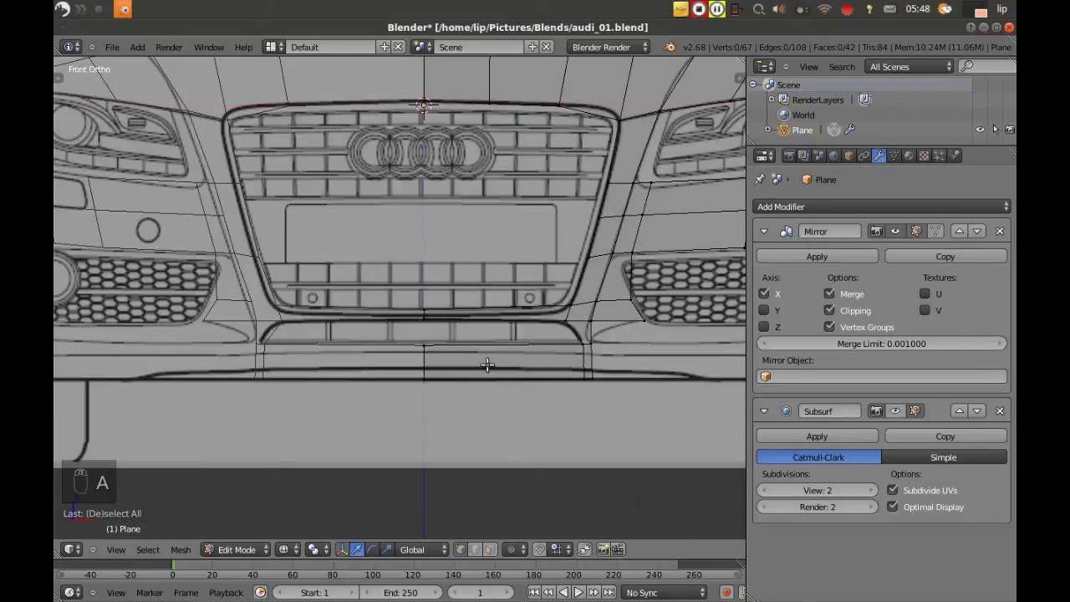
{"action": "key", "text": "ctrl+r"}
{"action": "scroll", "coordinate": [490, 366], "scroll_direction": "up", "scroll_amount": 1}
{"action": "left_click", "coordinate": [490, 365]}
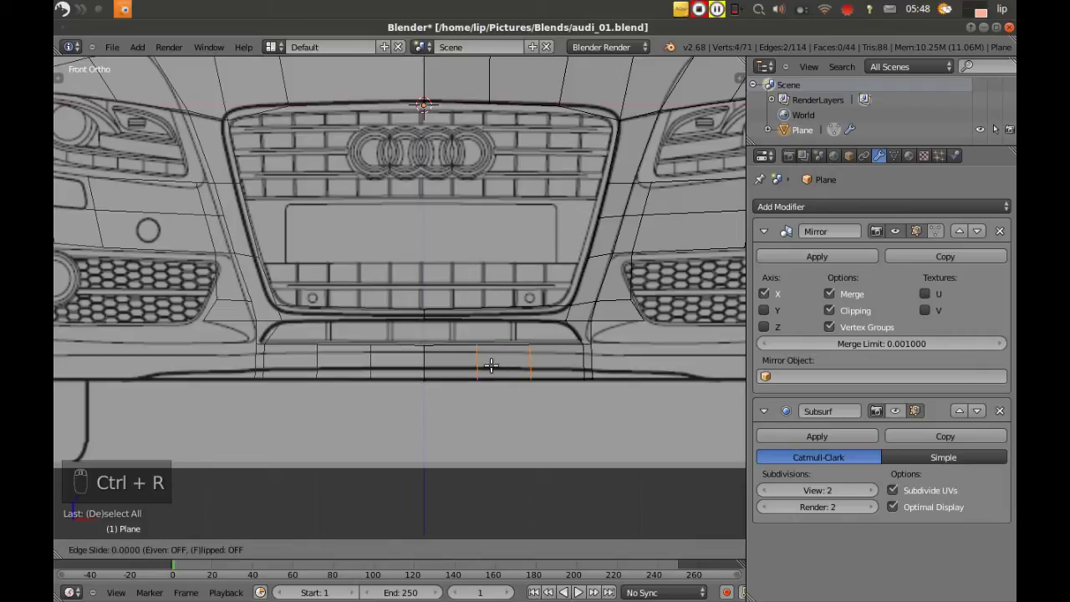
{"action": "left_click", "coordinate": [485, 334]}
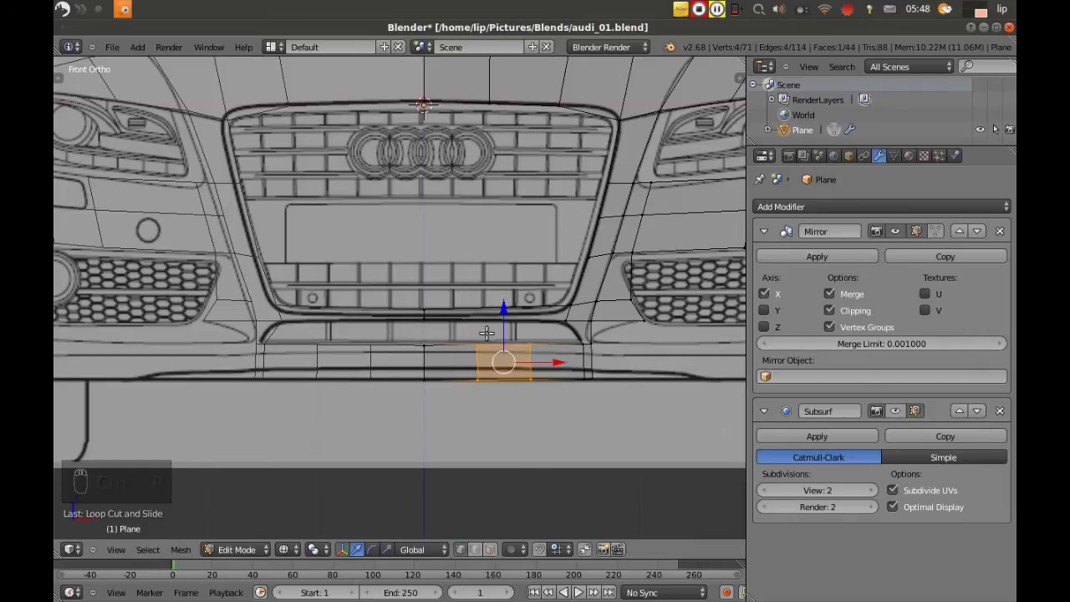
{"action": "key", "text": "a"}
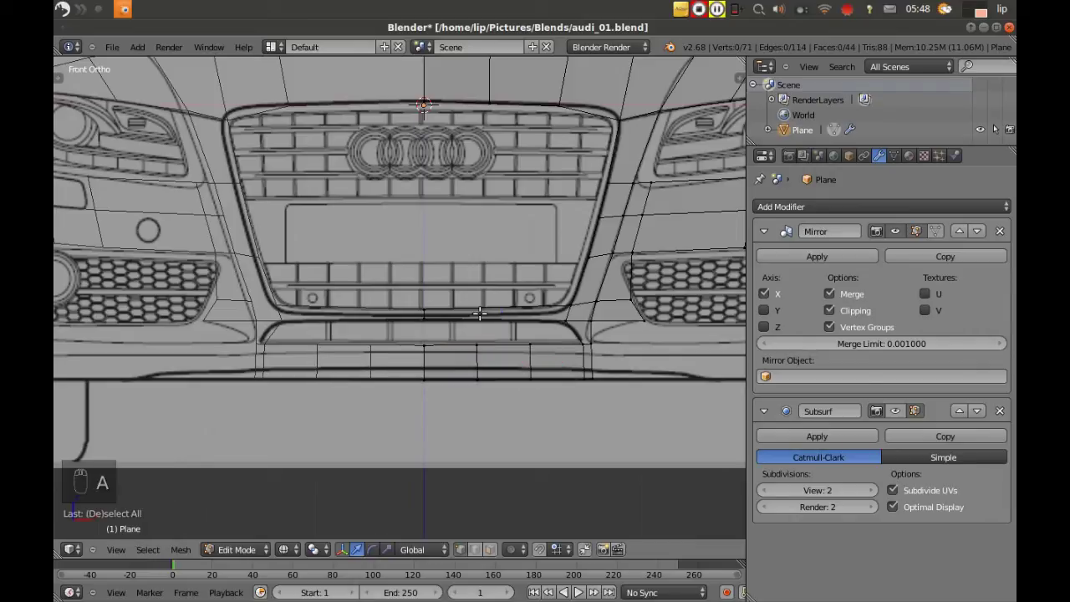
- Add two evenly spaced loop cuts to the thin strip directly under the grille, clear the selection and inspect the mesh obliquely
{"action": "key", "text": "ctrl+r"}
{"action": "left_click", "coordinate": [478, 313]}
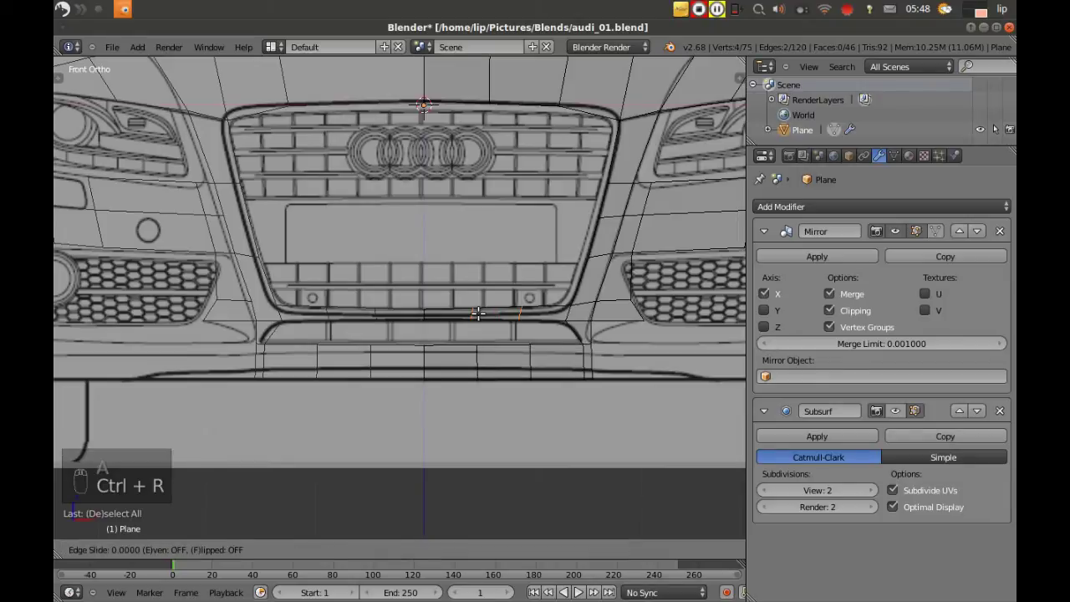
{"action": "right_click", "coordinate": [499, 324]}
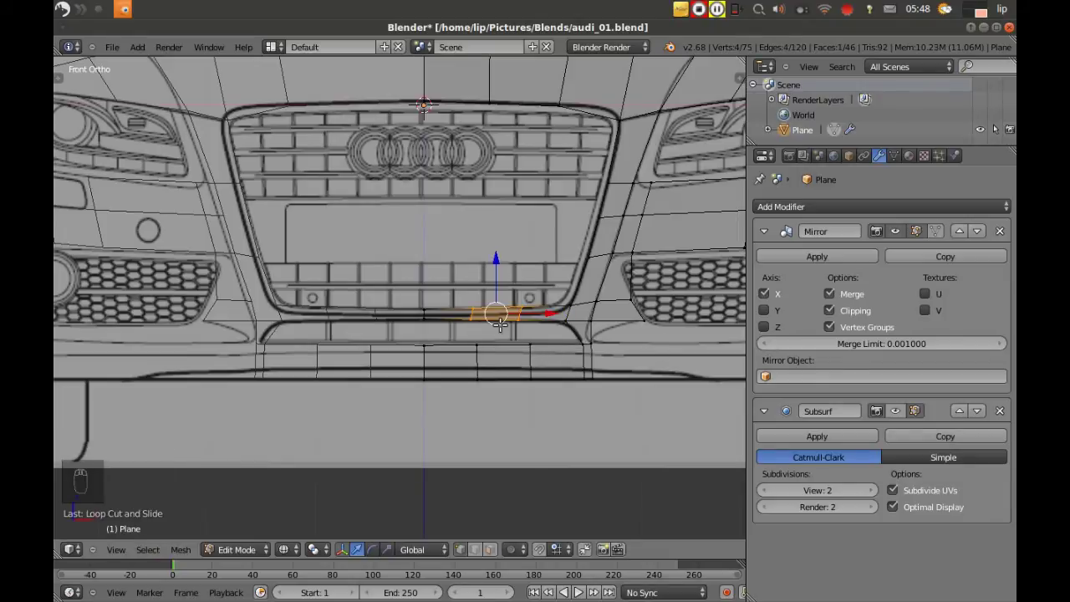
{"action": "key", "text": "a"}
{"action": "scroll", "coordinate": [545, 280], "scroll_direction": "down", "scroll_amount": 2}
{"action": "middle_click_drag", "start_coordinate": [545, 279], "coordinate": [549, 355]}
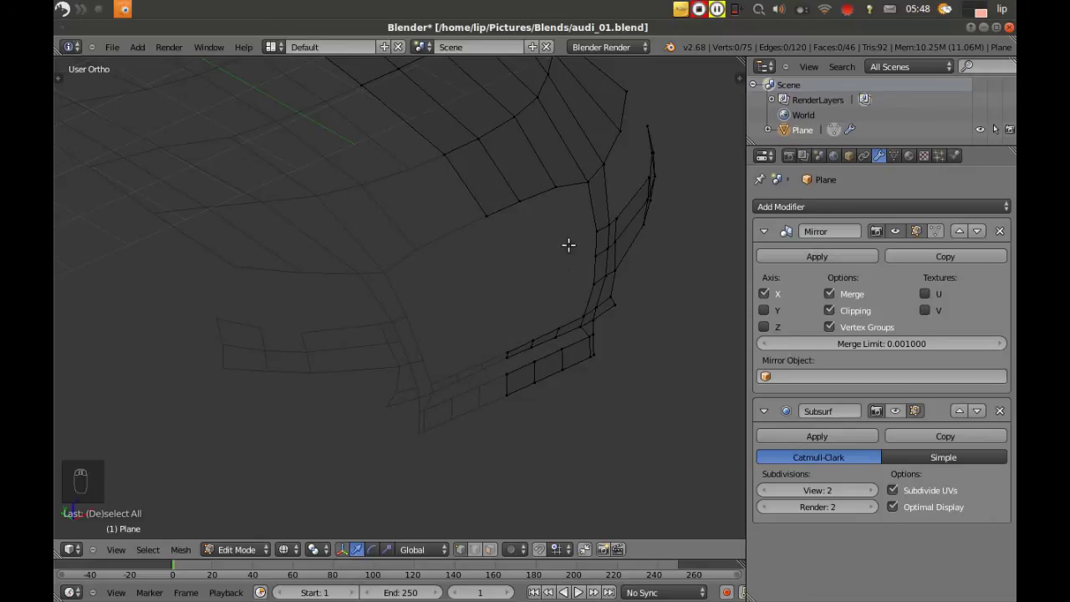
- Switch to quad view and move the outer loop-cut edge of the thin strip under the grille about 0.06 forward along negative Y
{"action": "key", "text": "ctrl+alt+q"}
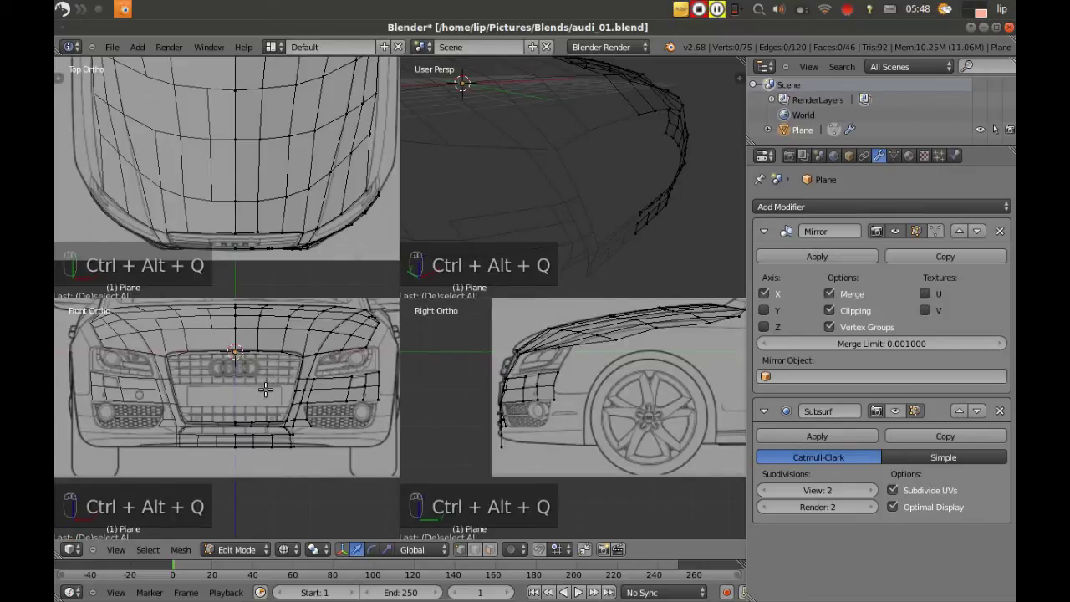
{"action": "scroll", "coordinate": [266, 390], "scroll_direction": "up", "scroll_amount": 3}
{"action": "scroll", "coordinate": [289, 398], "scroll_direction": "up", "scroll_amount": 3}
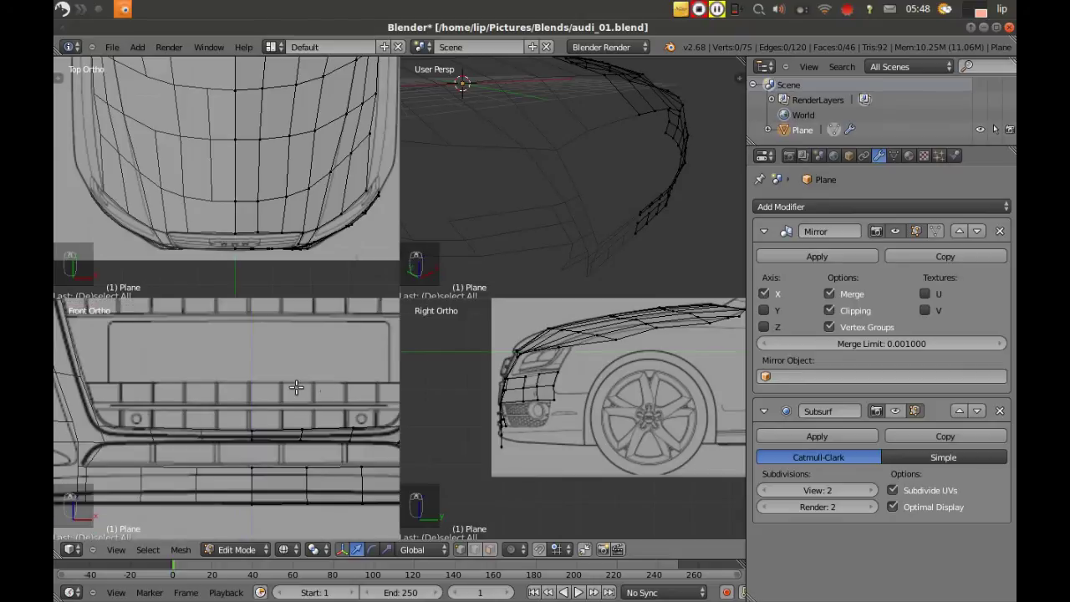
{"action": "middle_click_drag", "start_coordinate": [328, 390], "coordinate": [265, 375], "text": "shift"}
{"action": "right_click", "coordinate": [341, 411]}
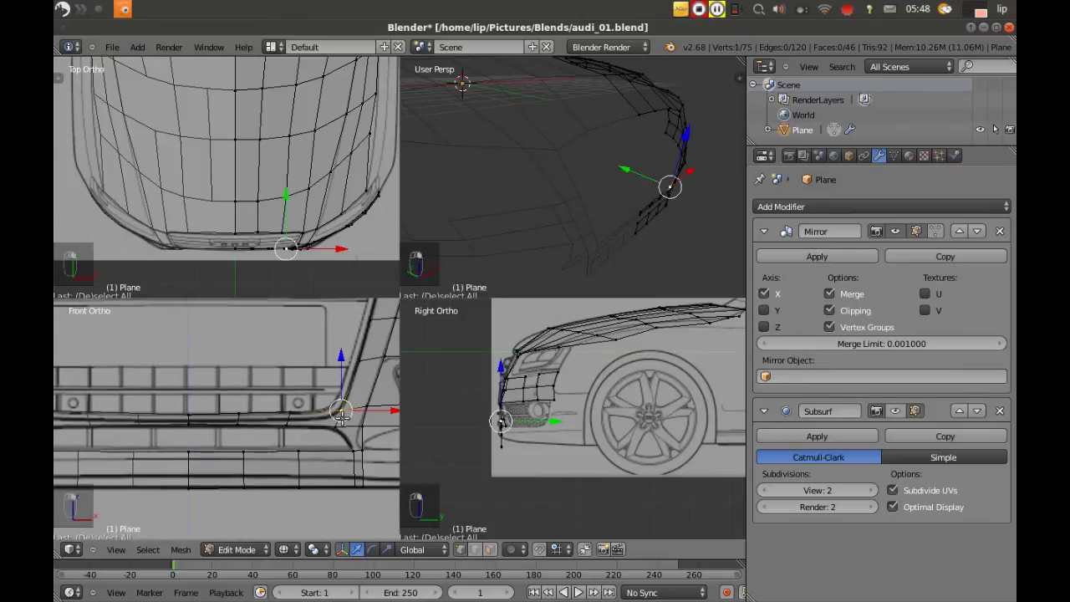
{"action": "right_click", "coordinate": [340, 425]}
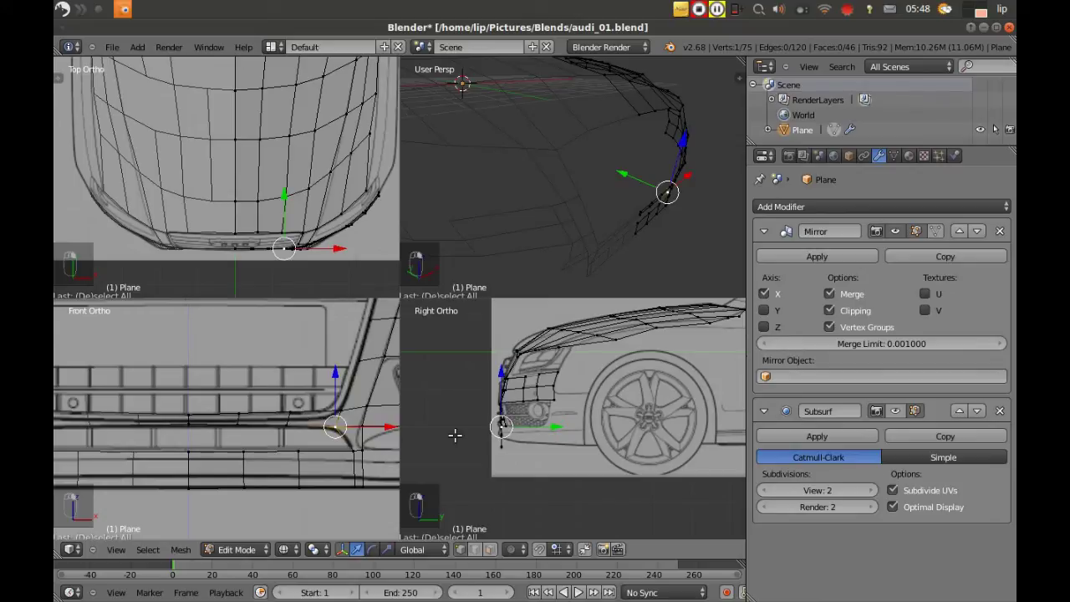
{"action": "scroll", "coordinate": [579, 411], "scroll_direction": "up", "scroll_amount": 5}
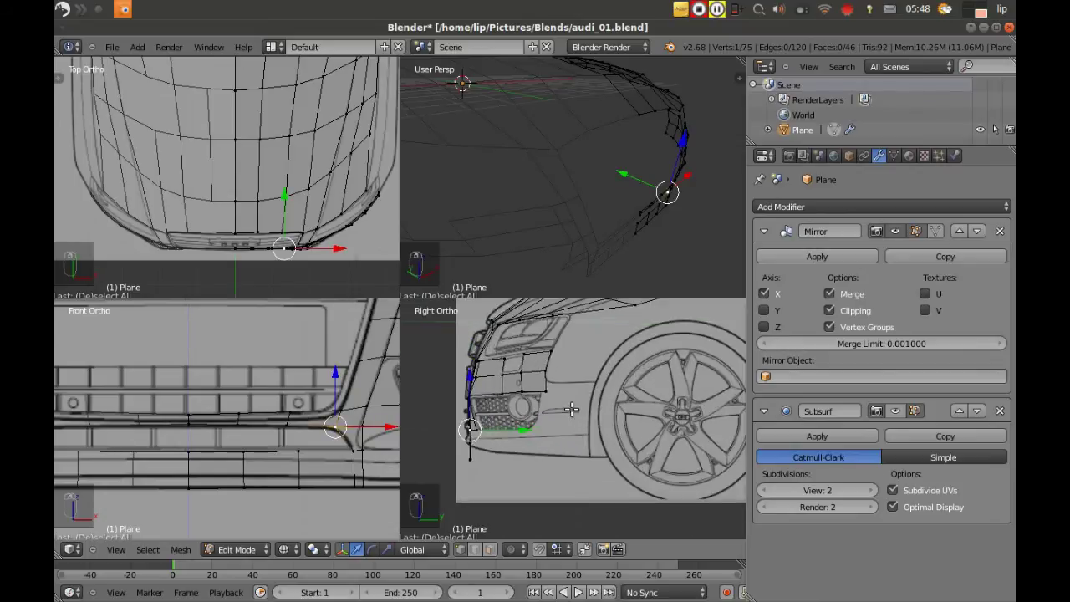
{"action": "key", "text": "KP_Decimal"}
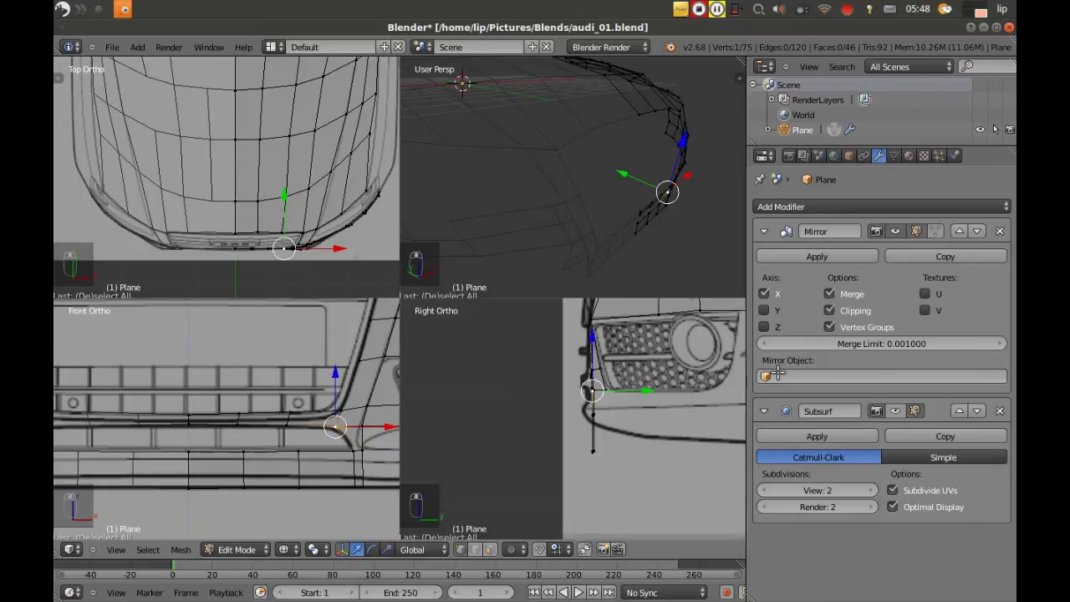
{"action": "right_click", "coordinate": [290, 411]}
{"action": "right_click", "coordinate": [285, 426], "text": "shift"}
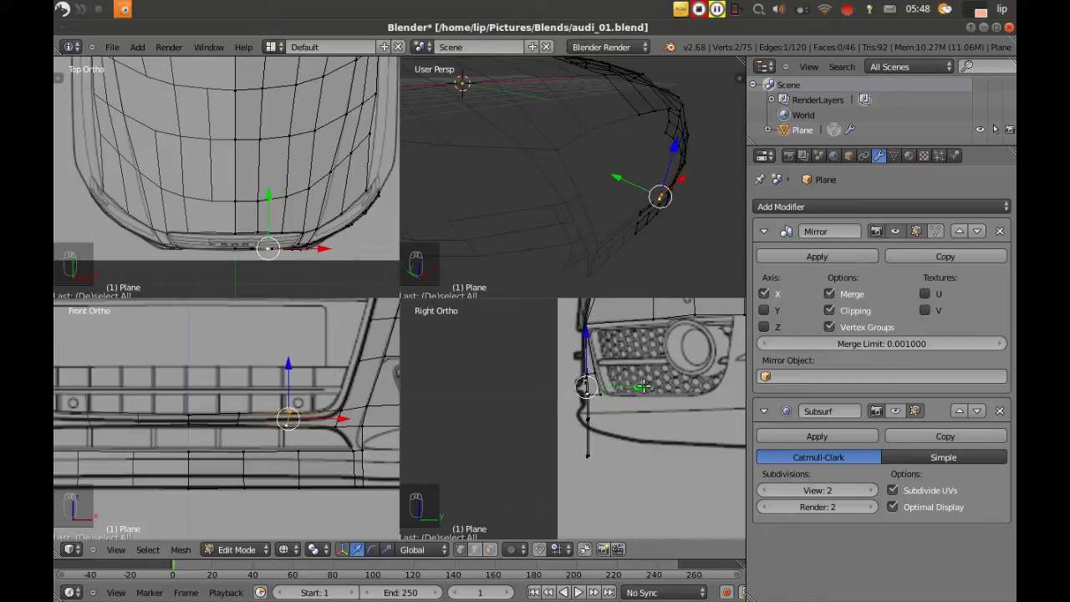
{"action": "key", "text": "g"}
{"action": "key", "text": "y"}
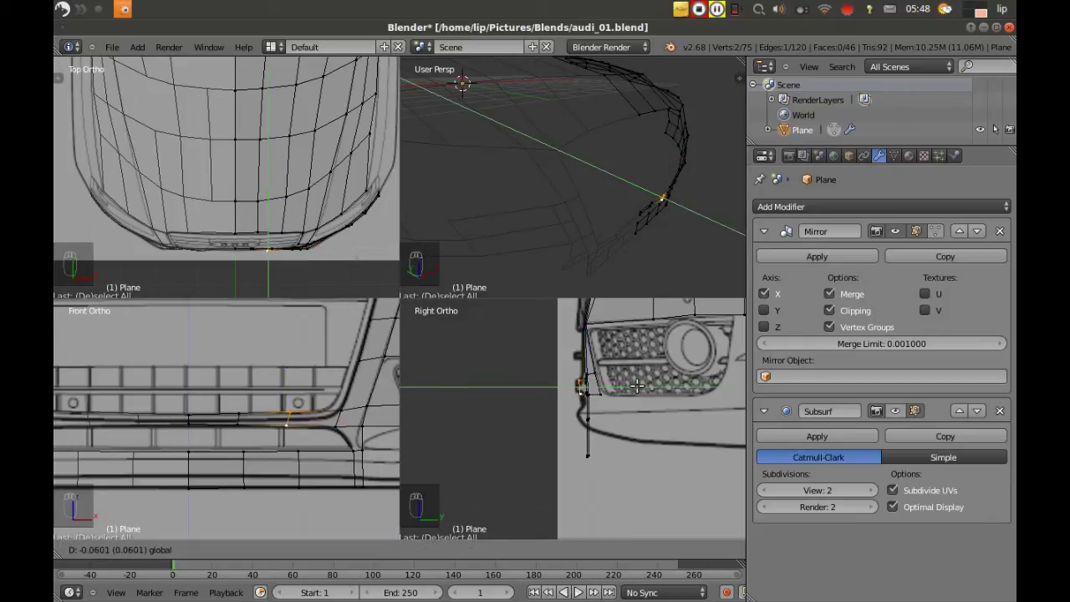
{"action": "left_click", "coordinate": [637, 386]}
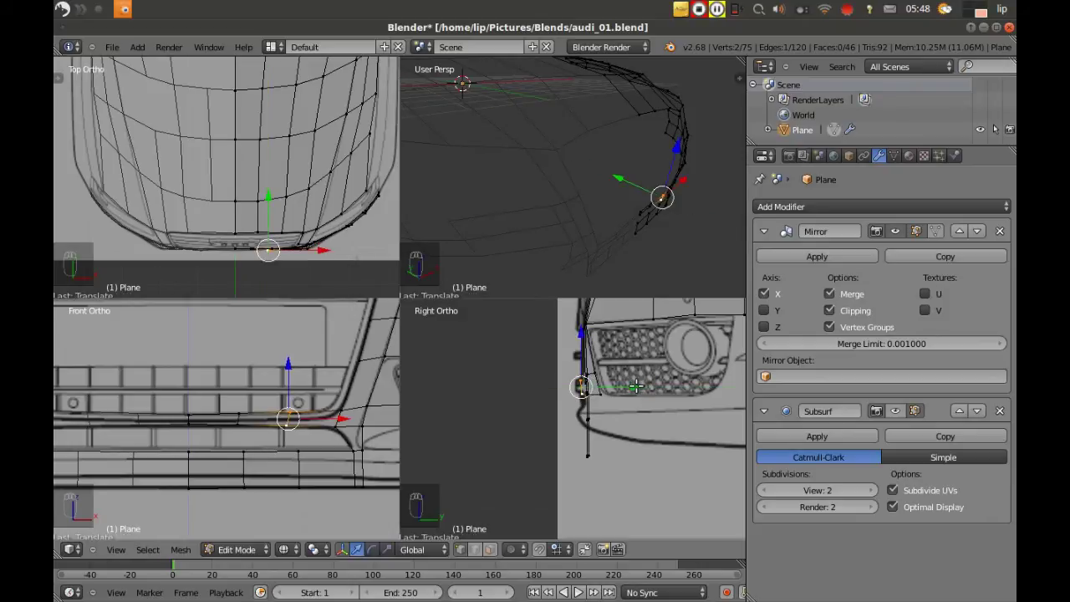
- Move the inner loop-cut edge of the strip under the grille about 0.07 forward along negative Y
{"action": "right_click", "coordinate": [239, 414]}
{"action": "right_click", "coordinate": [237, 423], "text": "shift"}
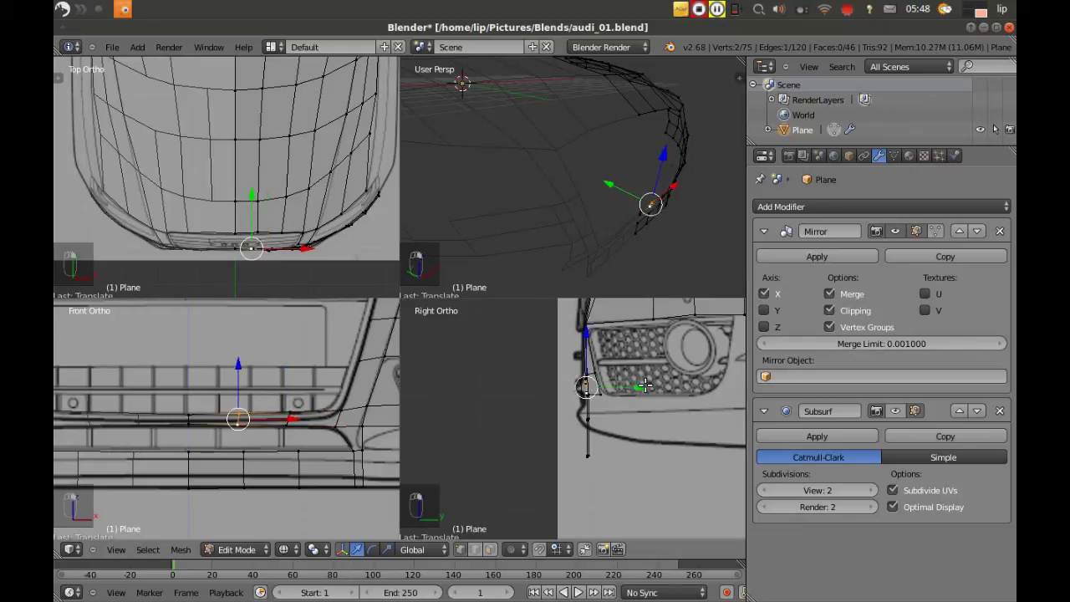
{"action": "key", "text": "g"}
{"action": "key", "text": "y"}
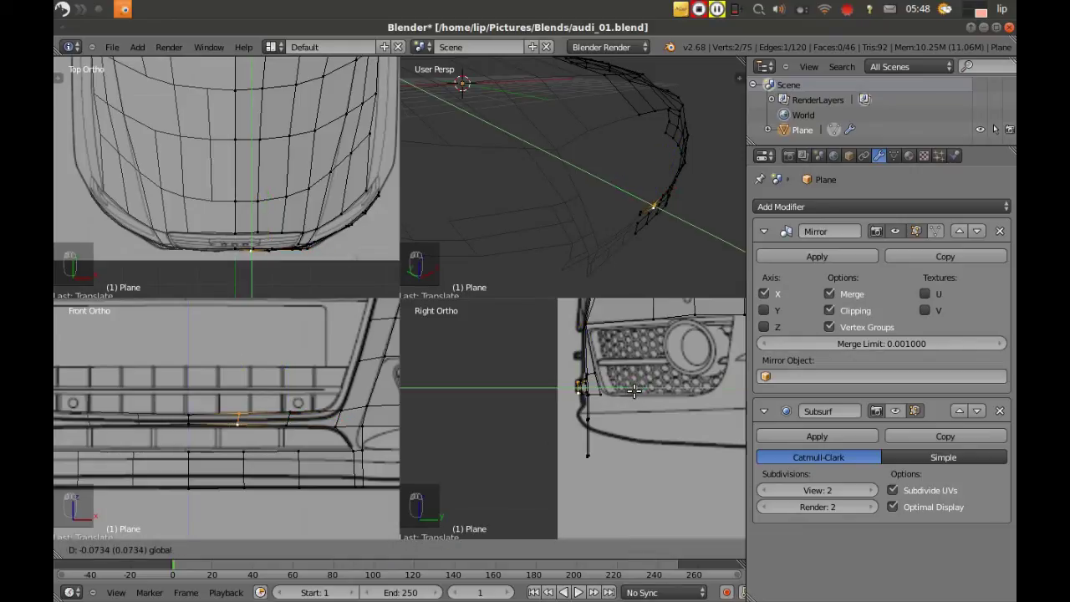
{"action": "left_click", "coordinate": [634, 390]}
- Add the strip's centre-line edge to the selection, move both edges about 0.06 forward along negative Y and clear the selection
{"action": "right_click", "coordinate": [188, 416], "text": "shift"}
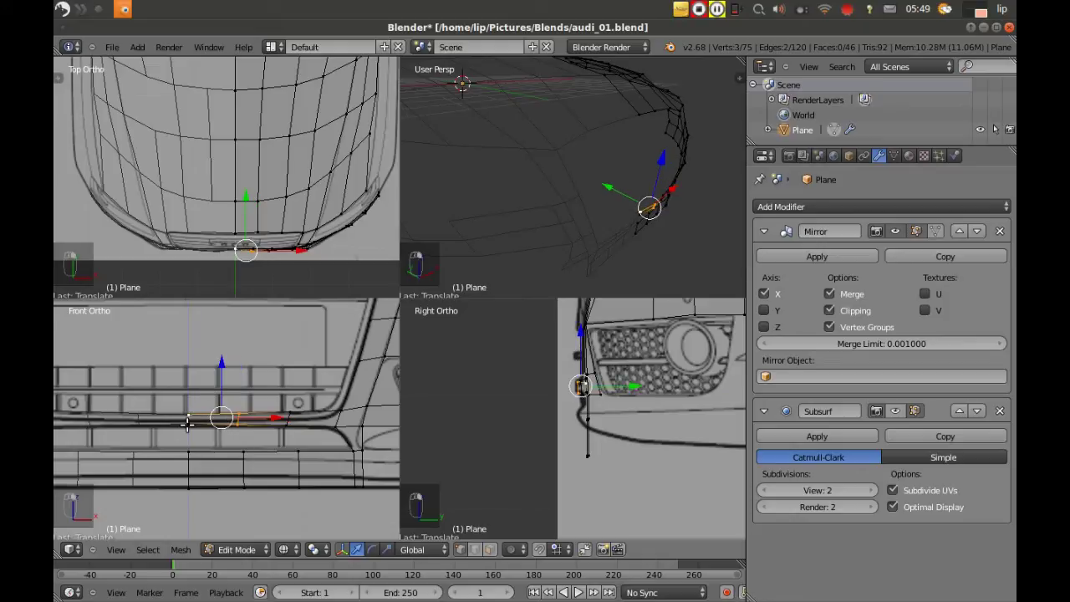
{"action": "right_click", "coordinate": [188, 423], "text": "shift"}
{"action": "key", "text": "g"}
{"action": "key", "text": "y"}
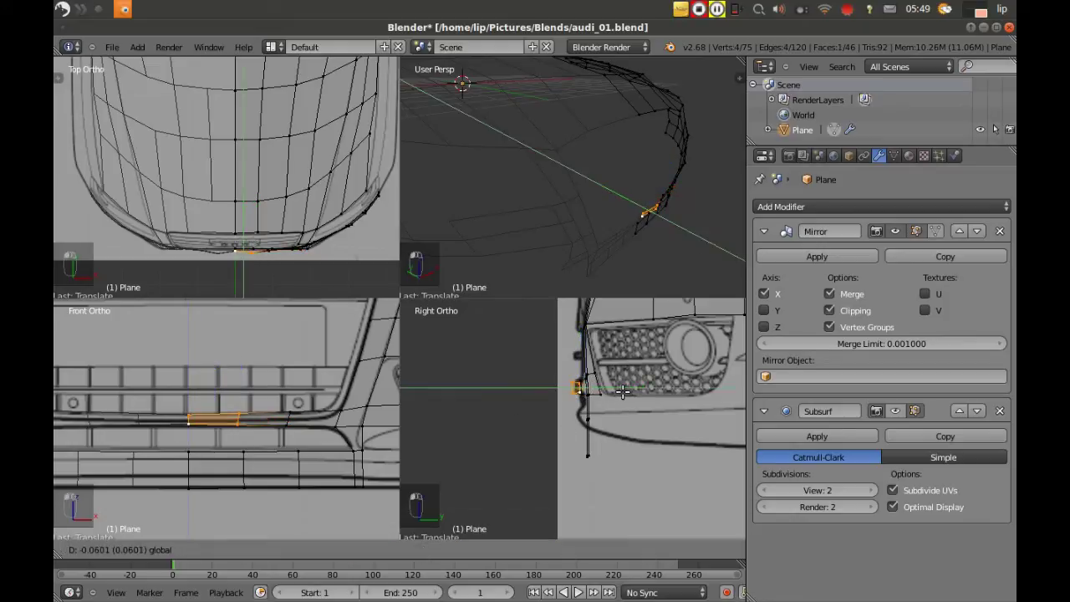
{"action": "left_click", "coordinate": [623, 393]}
{"action": "key", "text": "a"}
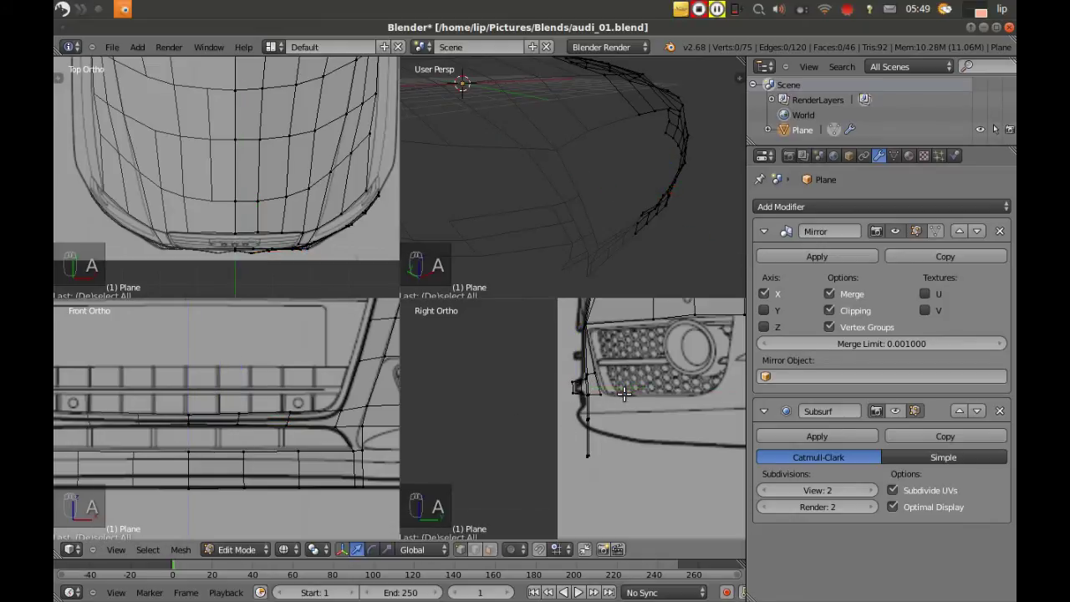
- Move only the centre-line edge of the strip under the grille further forward along Y and check the curve in perspective
{"action": "right_click", "coordinate": [185, 410]}
{"action": "right_click", "coordinate": [191, 422], "text": "shift"}
{"action": "key", "text": "g"}
{"action": "key", "text": "y"}
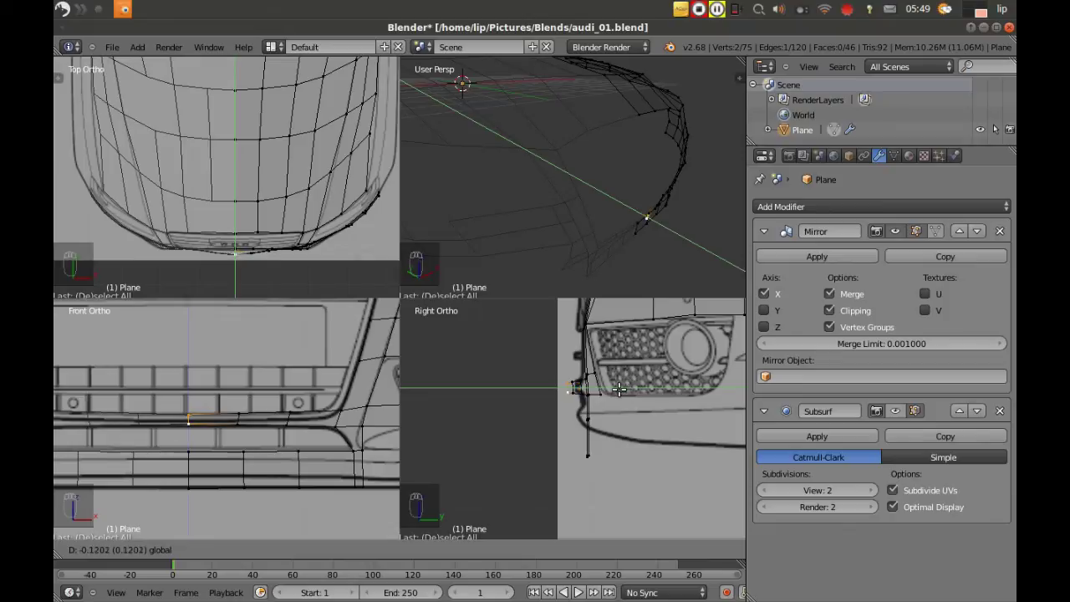
{"action": "left_click", "coordinate": [623, 388]}
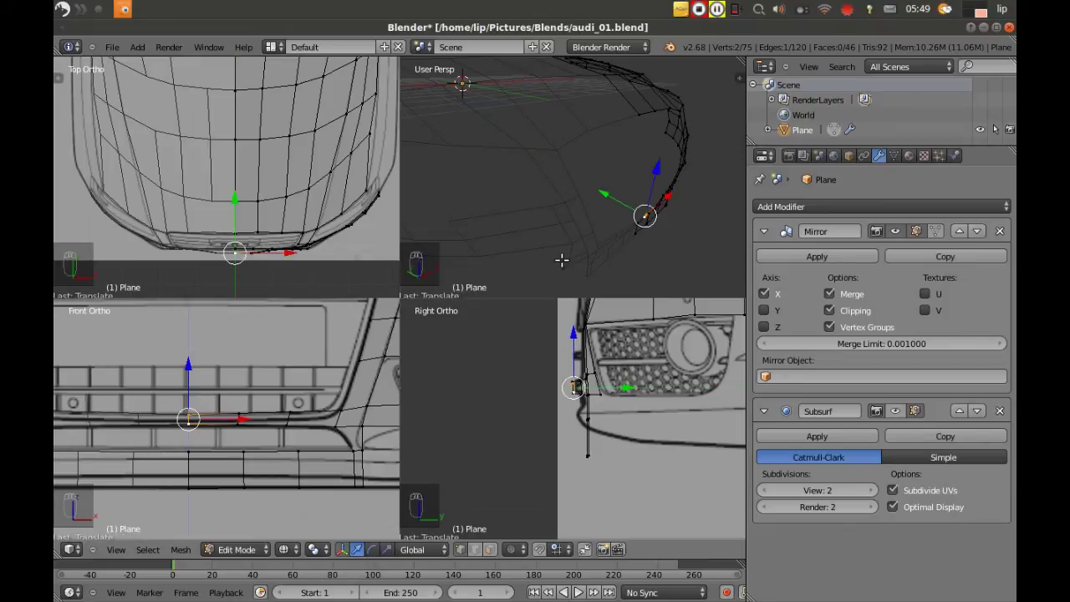
{"action": "middle_click_drag", "start_coordinate": [664, 239], "coordinate": [629, 213]}
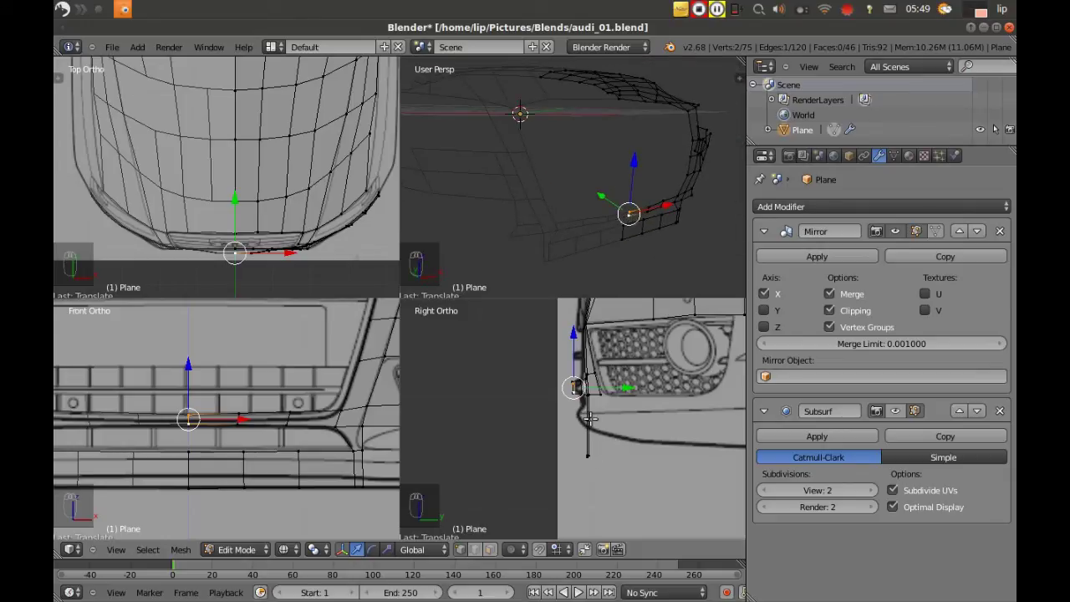
{"action": "right_click", "coordinate": [355, 449], "text": "shift"}
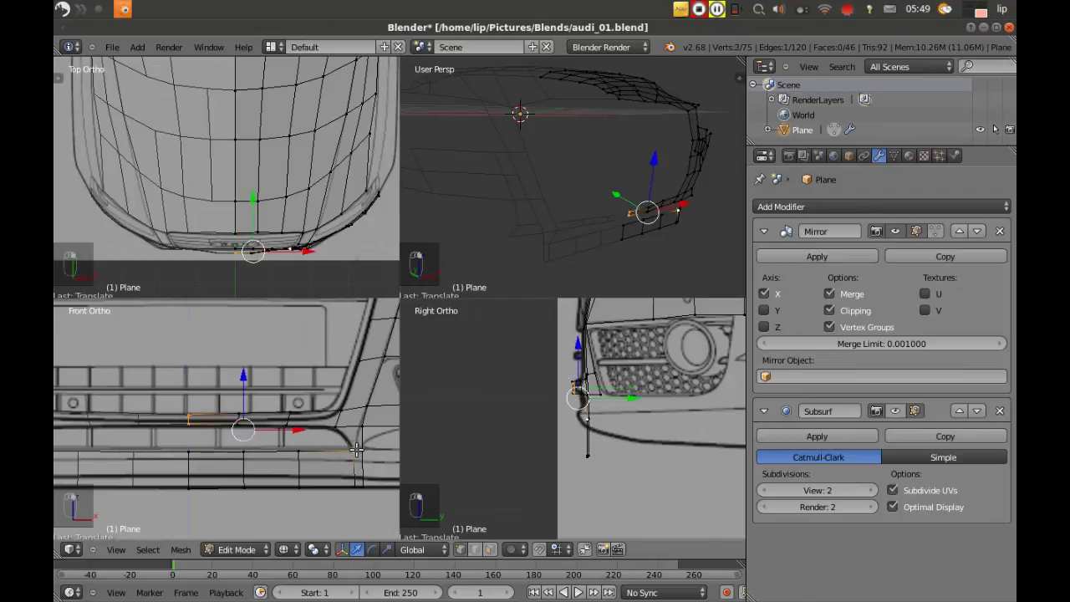
{"action": "right_click", "coordinate": [355, 483], "text": "shift"}
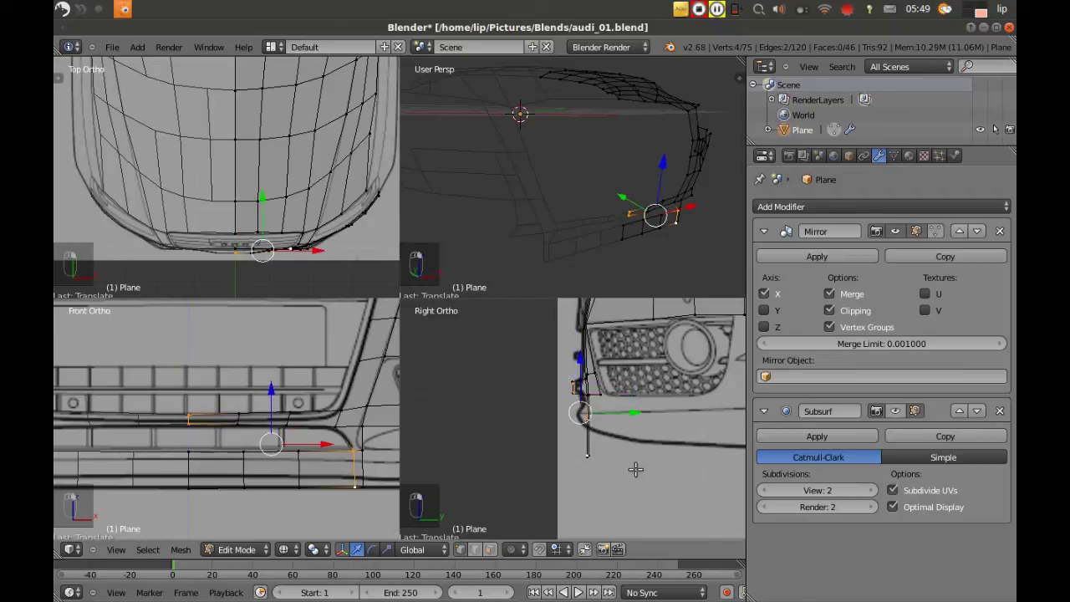
{"action": "key", "text": "a"}
- Move the outer loop-cut edge of the strip below the lower intake about 0.03 forward along negative Y
{"action": "right_click", "coordinate": [355, 449]}
{"action": "right_click", "coordinate": [355, 483], "text": "shift"}
{"action": "key", "text": "g"}
{"action": "key", "text": "x"}
{"action": "left_click", "coordinate": [484, 420]}
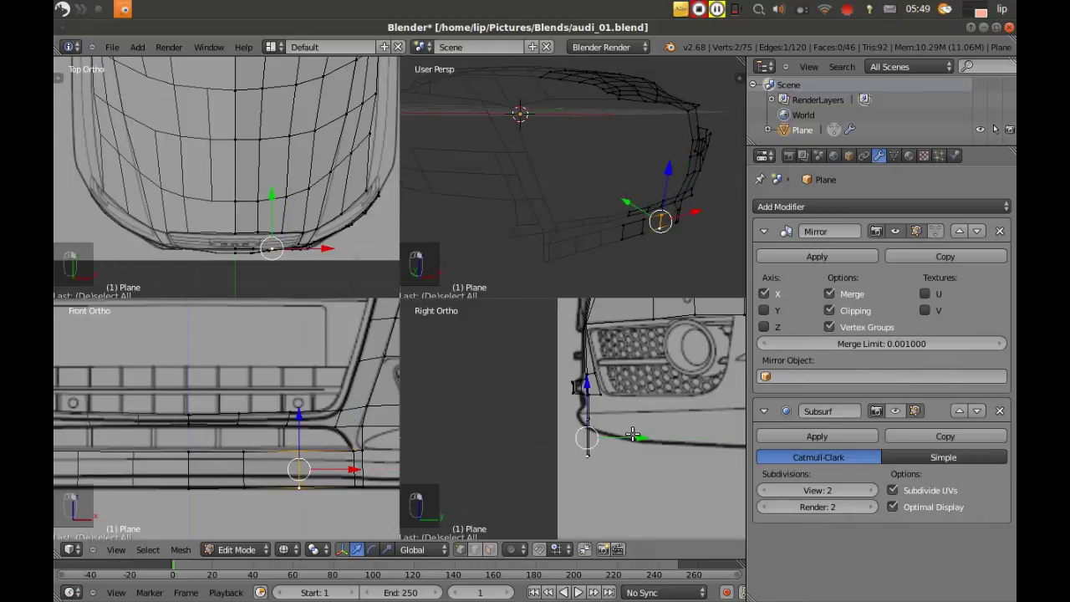
{"action": "key", "text": "g"}
{"action": "key", "text": "y"}
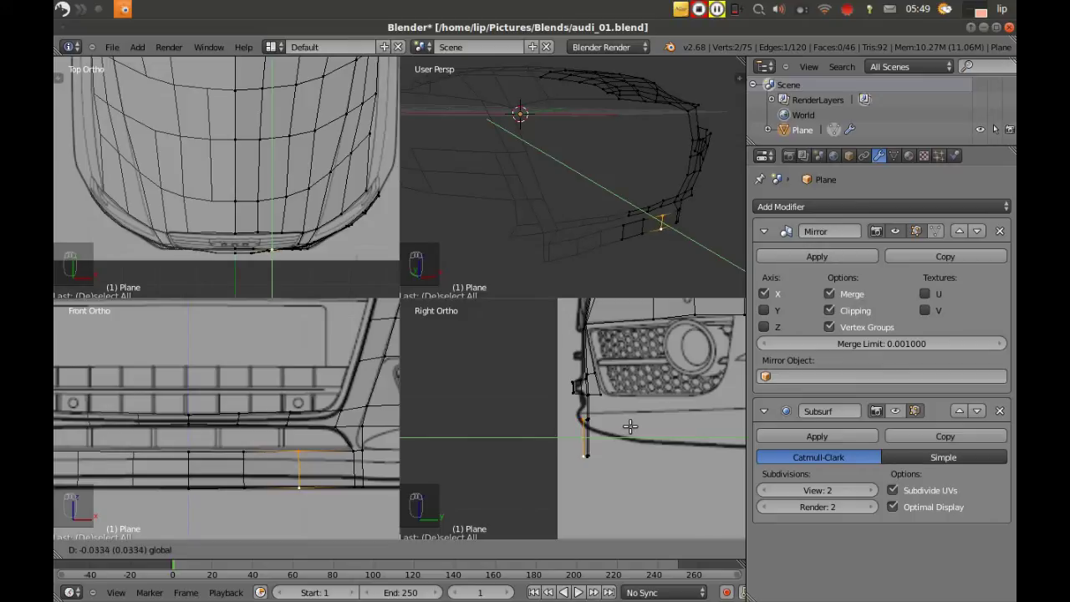
{"action": "left_click", "coordinate": [580, 449]}
- Select only the inner loop-cut edge of the strip below the lower intake and move it forward along Y
{"action": "right_click", "coordinate": [242, 451], "text": "shift"}
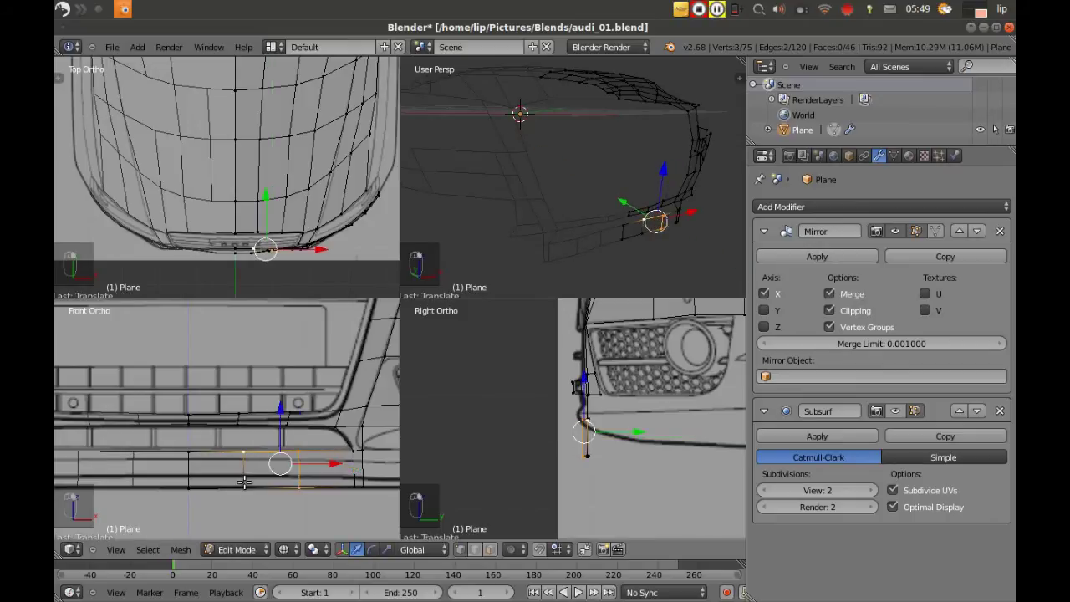
{"action": "key", "text": "a"}
{"action": "right_click", "coordinate": [243, 472]}
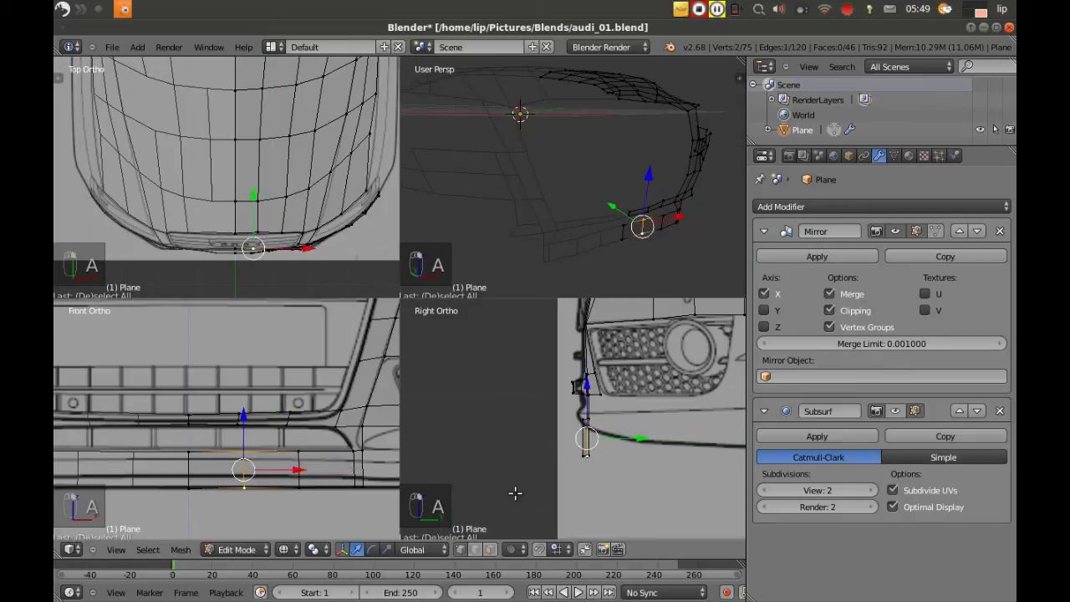
{"action": "key", "text": "g"}
{"action": "key", "text": "y"}
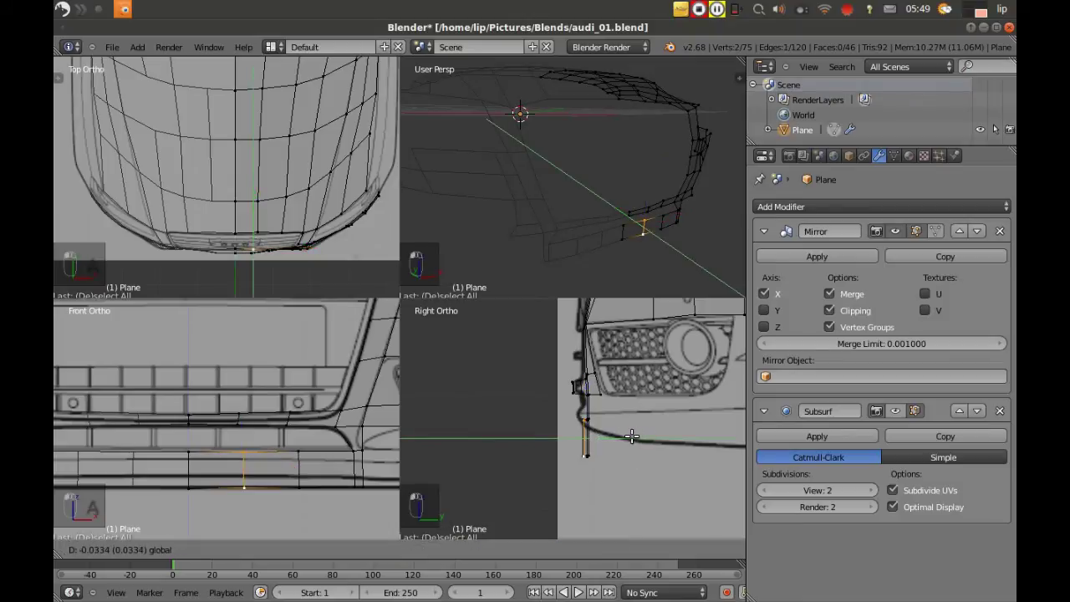
{"action": "left_click", "coordinate": [630, 435]}
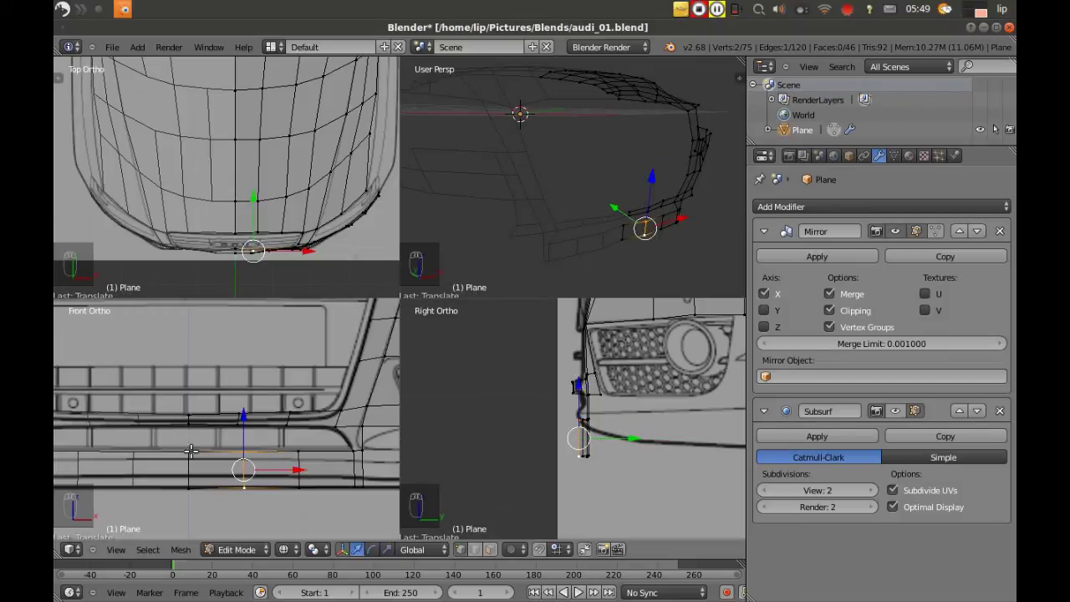
- Move the centre-line edge of the strip below the lower intake about 0.10 forward along negative Y and clear the selection
{"action": "key", "text": "g"}
{"action": "key", "text": "x"}
{"action": "left_click", "coordinate": [186, 483]}
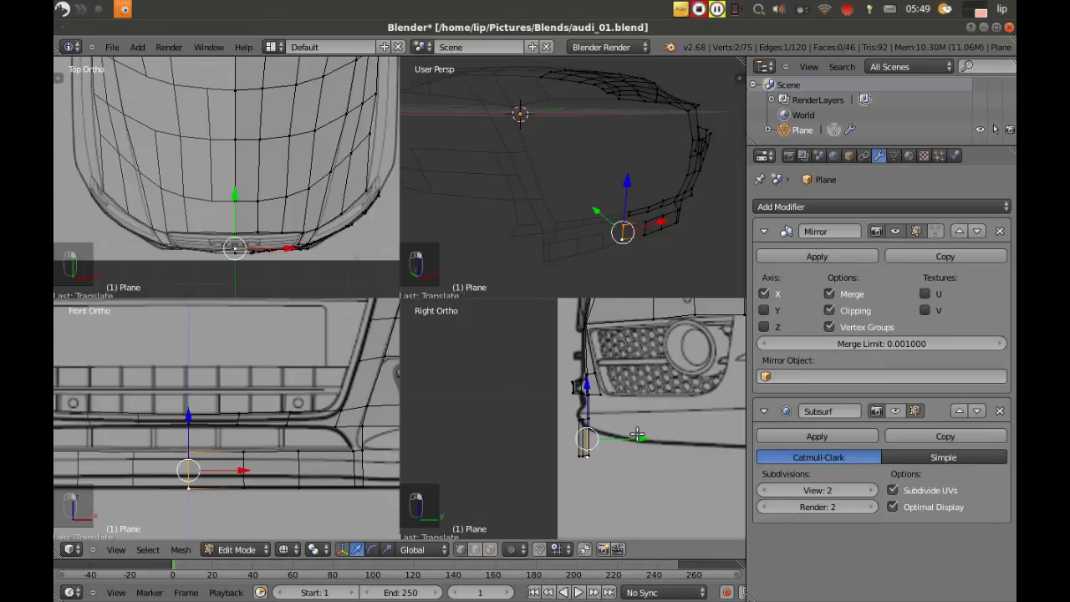
{"action": "key", "text": "g"}
{"action": "key", "text": "y"}
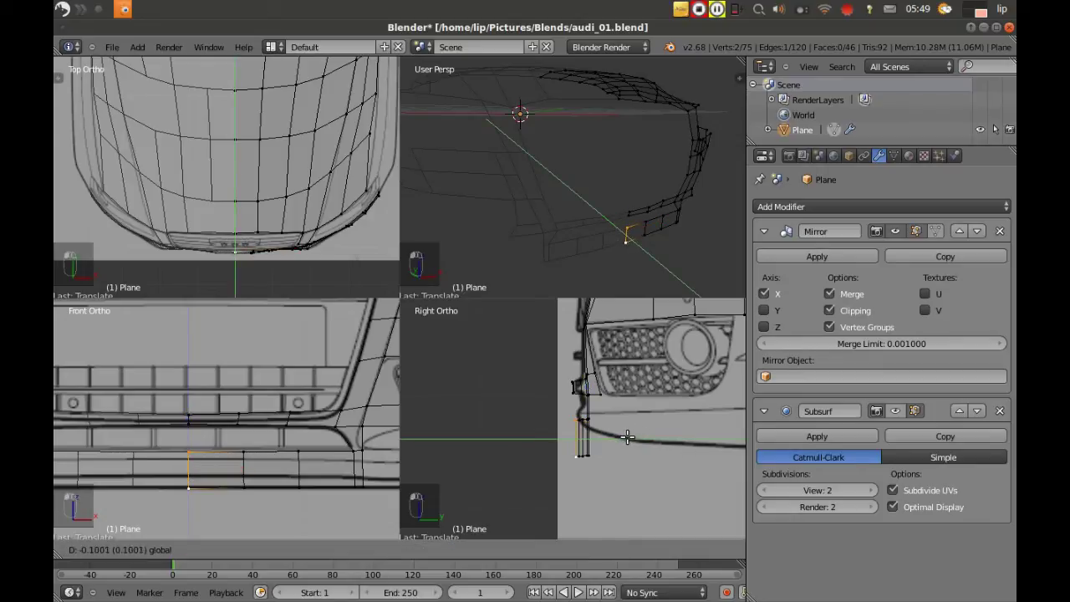
{"action": "left_click", "coordinate": [627, 436]}
{"action": "key", "text": "a"}
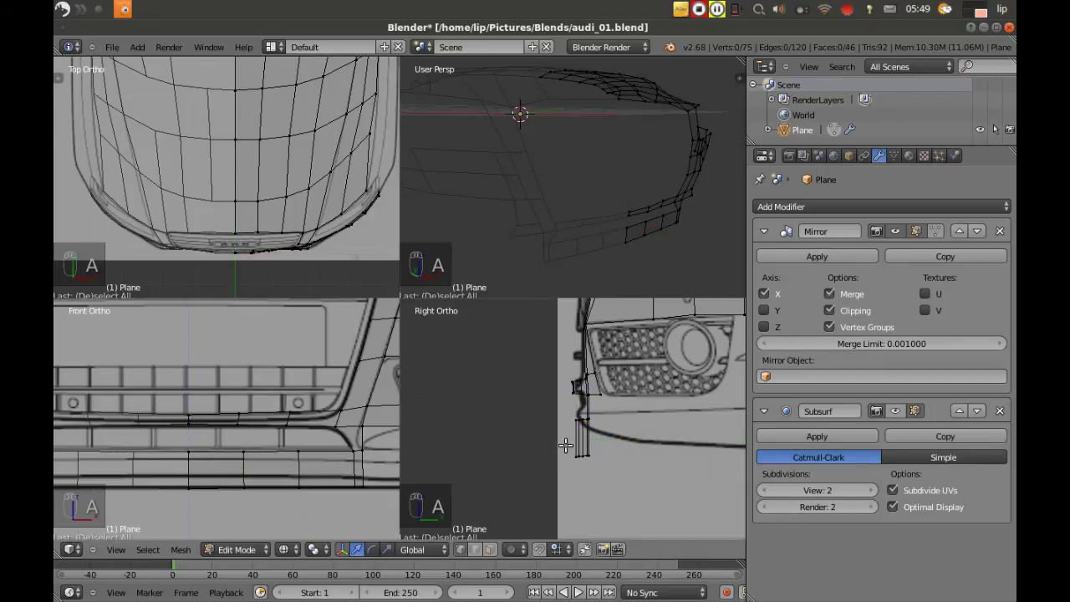
- Box-select the lower strip's five bottom vertices, raise them about 0.23 along Z and clear the selection
{"action": "left_click", "coordinate": [562, 447]}
{"action": "key", "text": "b"}
{"action": "left_click_drag", "start_coordinate": [606, 462], "coordinate": [562, 444]}
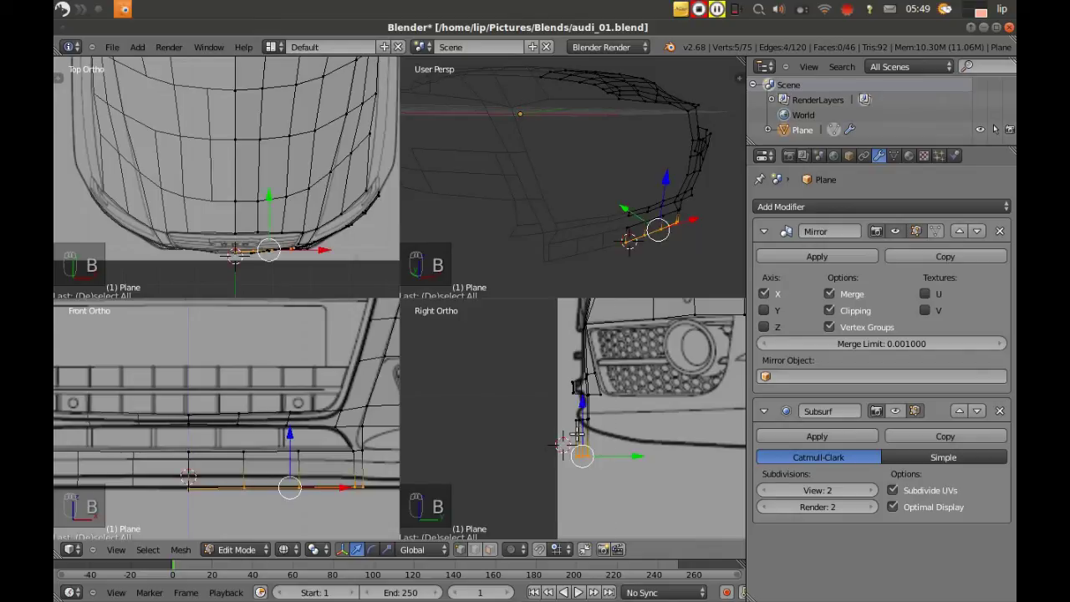
{"action": "key", "text": "g"}
{"action": "key", "text": "z"}
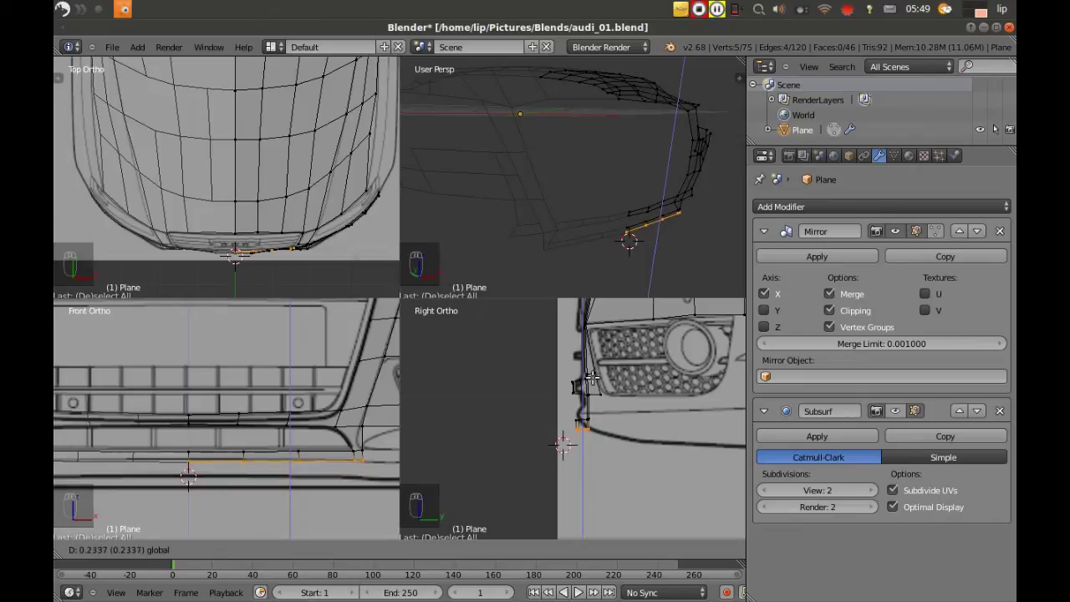
{"action": "left_click", "coordinate": [562, 444]}
{"action": "key", "text": "a"}
{"action": "scroll", "coordinate": [565, 435], "scroll_direction": "down", "scroll_amount": 3}
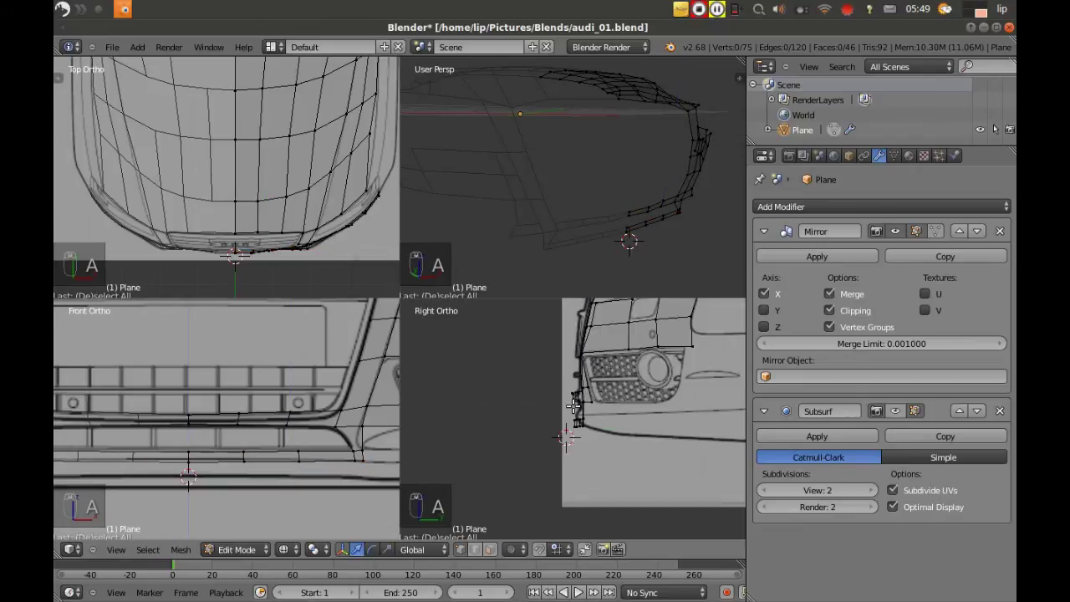
- Display the mesh in solid shading and maximise the quad-view area to inspect the car's front end
{"action": "key", "text": "a"}
{"action": "scroll", "coordinate": [577, 395], "scroll_direction": "down", "scroll_amount": 2}
{"action": "key", "text": "a"}
{"action": "scroll", "coordinate": [660, 175], "scroll_direction": "up", "scroll_amount": 3}
{"action": "scroll", "coordinate": [672, 167], "scroll_direction": "down", "scroll_amount": 2}
{"action": "mouse_move", "coordinate": [674, 164]}
{"action": "middle_mouse_down"}
{"action": "mouse_move", "coordinate": [645, 195]}
{"action": "mouse_move", "coordinate": [614, 205]}
{"action": "mouse_move", "coordinate": [646, 189]}
{"action": "mouse_move", "coordinate": [546, 169]}
{"action": "mouse_move", "coordinate": [547, 189]}
{"action": "mouse_move", "coordinate": [647, 201]}
{"action": "mouse_move", "coordinate": [693, 192]}
{"action": "mouse_move", "coordinate": [640, 148]}
{"action": "mouse_move", "coordinate": [633, 120]}
{"action": "mouse_move", "coordinate": [585, 159]}
{"action": "mouse_move", "coordinate": [569, 143]}
{"action": "mouse_move", "coordinate": [543, 155]}
{"action": "mouse_move", "coordinate": [635, 139]}
{"action": "mouse_move", "coordinate": [589, 148]}
{"action": "mouse_move", "coordinate": [465, 251]}
{"action": "middle_mouse_up"}
{"action": "key", "text": "z"}
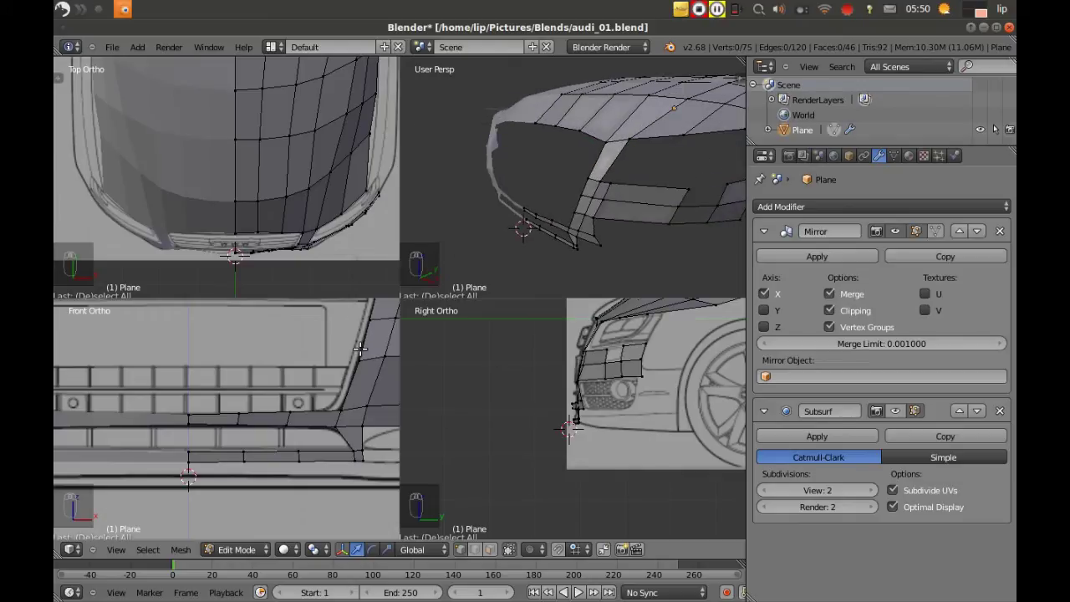
{"action": "scroll", "coordinate": [390, 219], "scroll_direction": "down", "scroll_amount": 2}
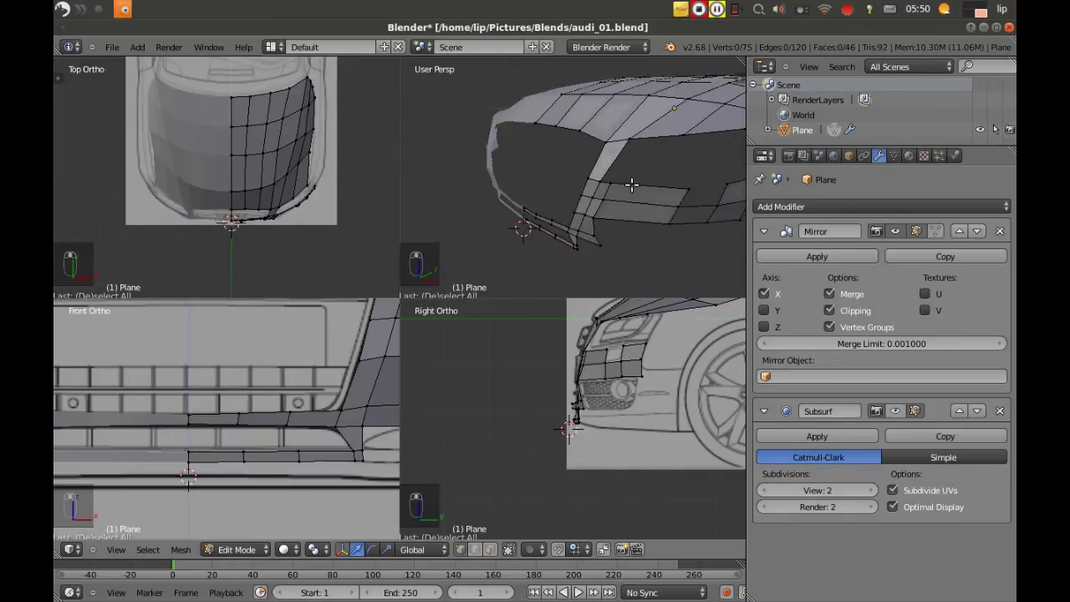
{"action": "middle_click_drag", "start_coordinate": [615, 177], "coordinate": [590, 446]}
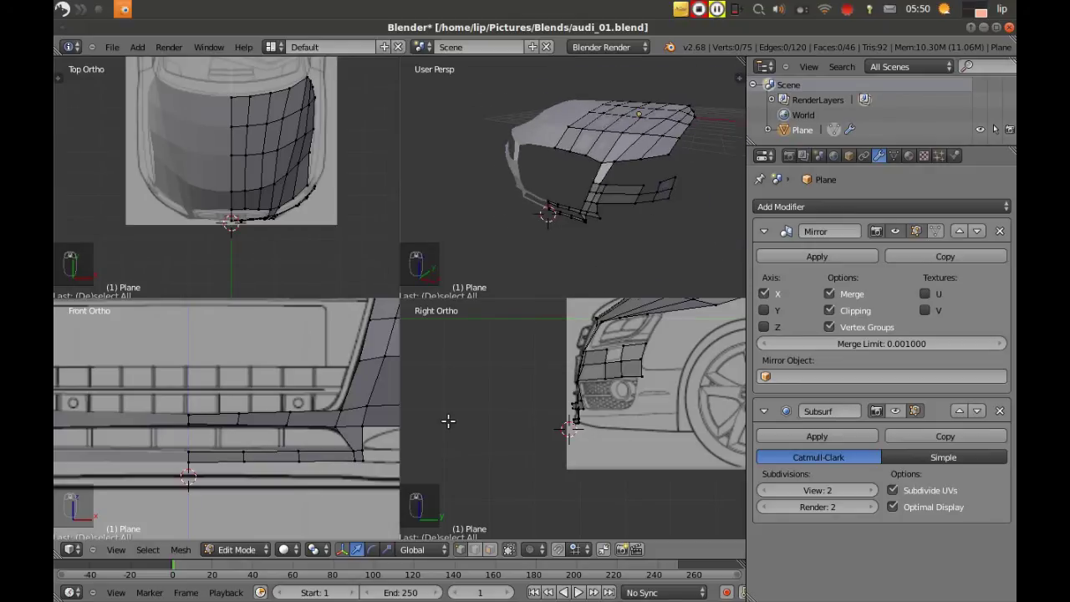
{"action": "key", "text": "shift+space"}
{"action": "scroll", "coordinate": [502, 410], "scroll_direction": "up", "scroll_amount": 1}
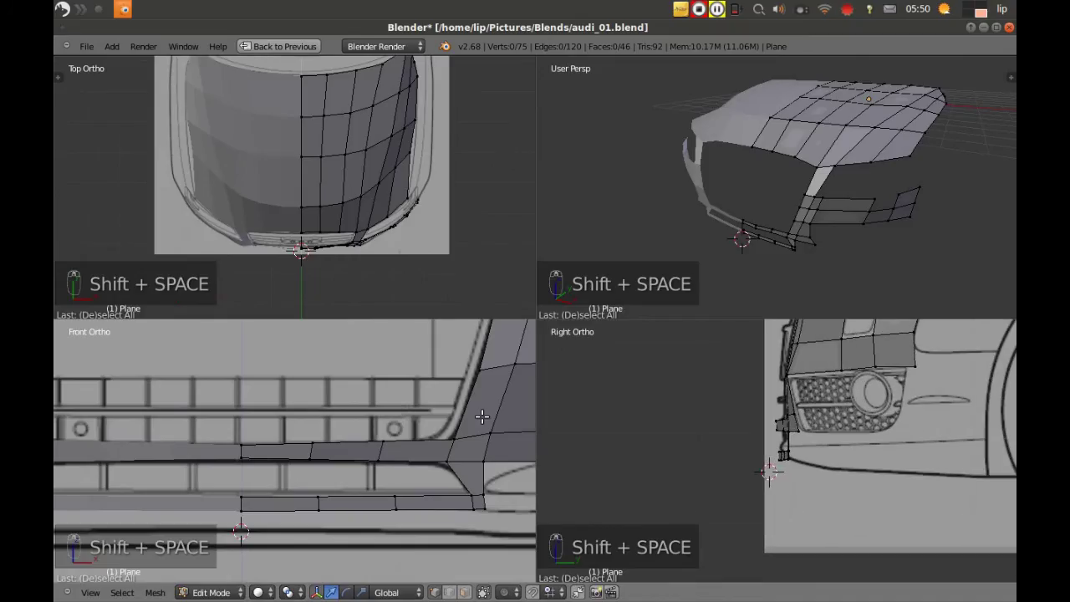
- Select the three outer end vertices of the strip below the lower intake, extrude them outward to the fog-light grille's lower inner corner and clear the selection
{"action": "key", "text": "shift+space"}
{"action": "key", "text": "ctrl+alt+q"}
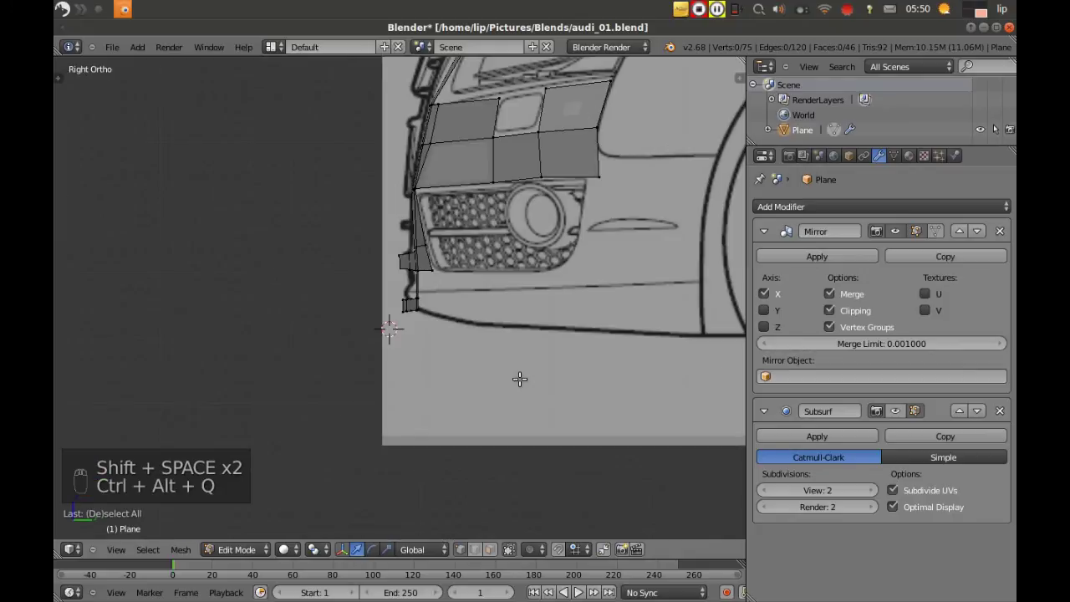
{"action": "key", "text": "ctrl+alt+q"}
{"action": "key", "text": "ctrl+alt+q"}
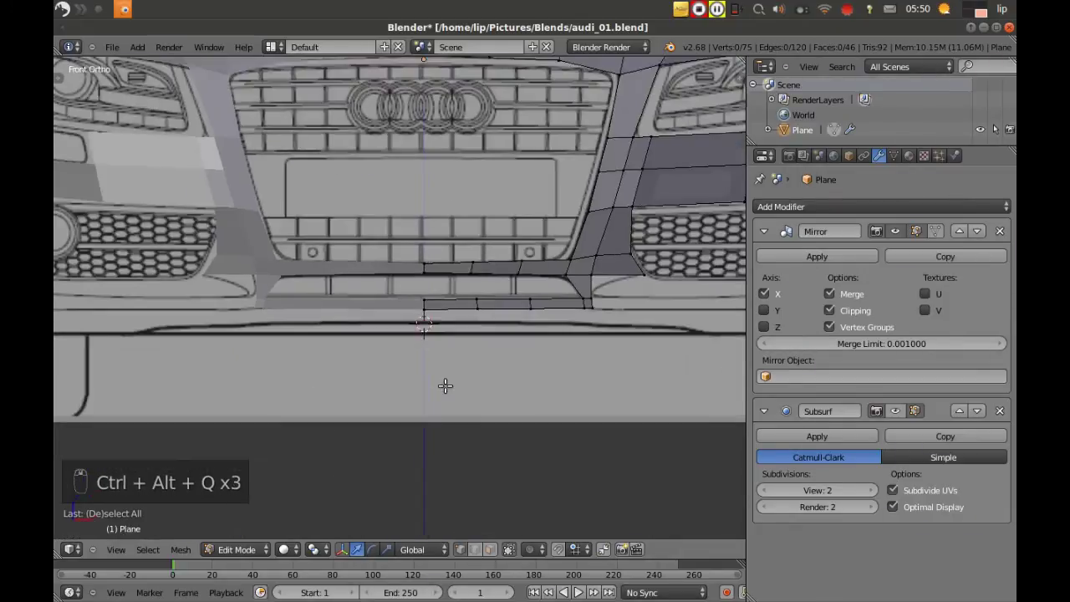
{"action": "scroll", "coordinate": [443, 385], "scroll_direction": "down", "scroll_amount": 4}
{"action": "middle_click_drag", "start_coordinate": [543, 327], "coordinate": [406, 323], "text": "shift"}
{"action": "scroll", "coordinate": [407, 322], "scroll_direction": "up", "scroll_amount": 4}
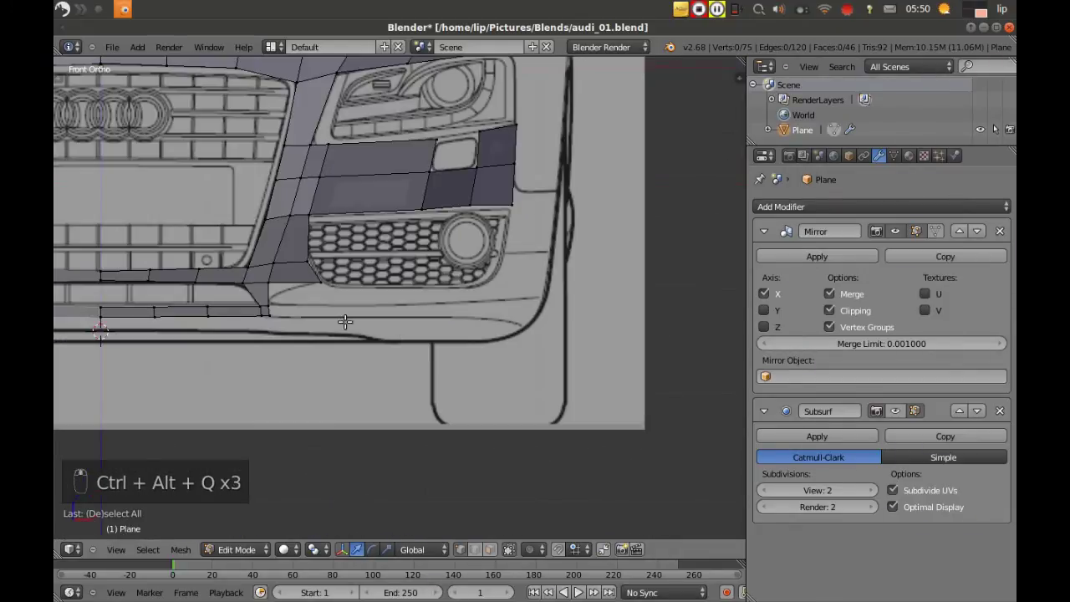
{"action": "right_click", "coordinate": [265, 282]}
{"action": "right_click", "coordinate": [268, 307], "text": "shift"}
{"action": "right_click", "coordinate": [271, 314], "text": "shift"}
{"action": "key", "text": "e"}
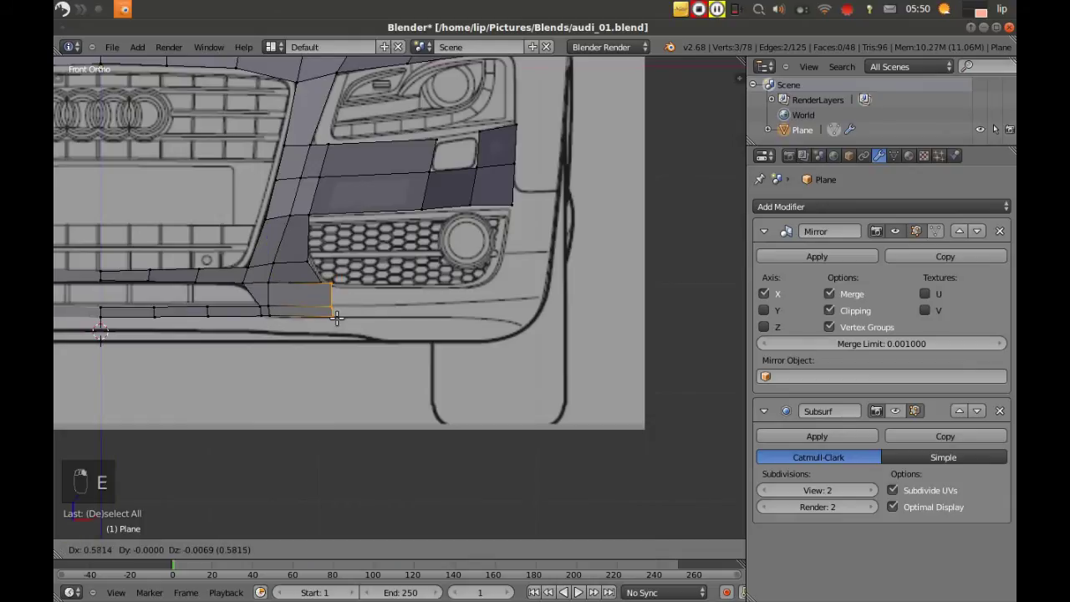
{"action": "left_click", "coordinate": [330, 314]}
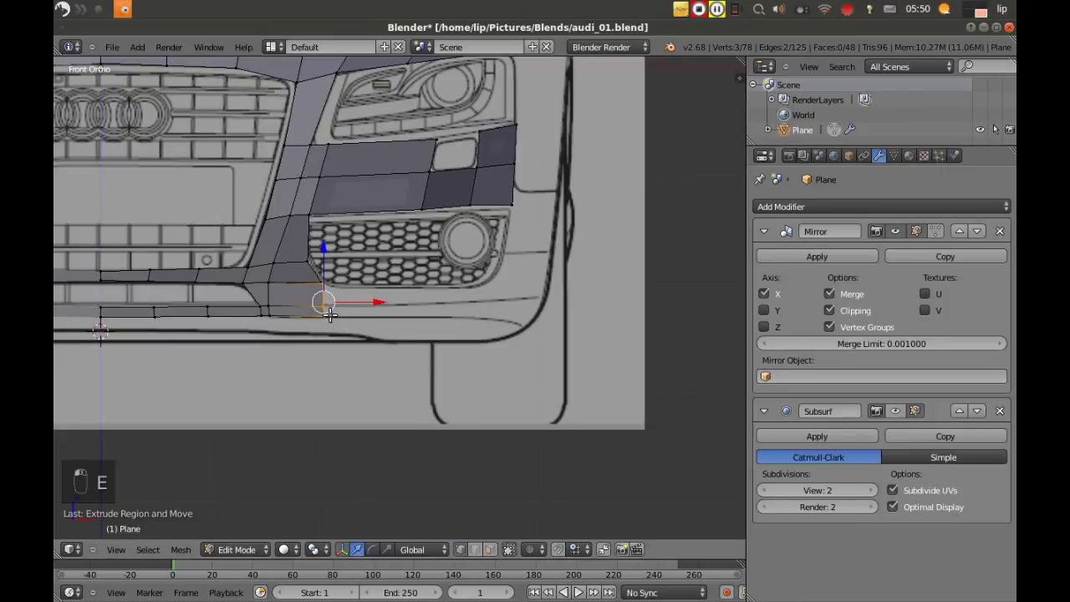
{"action": "key", "text": "a"}
- Merge the two nearly coincident vertices at the fog-light grille's lower inner corner at their center
{"action": "scroll", "coordinate": [335, 310], "scroll_direction": "up", "scroll_amount": 5}
{"action": "middle_click_drag", "start_coordinate": [317, 296], "coordinate": [430, 293], "text": "shift"}
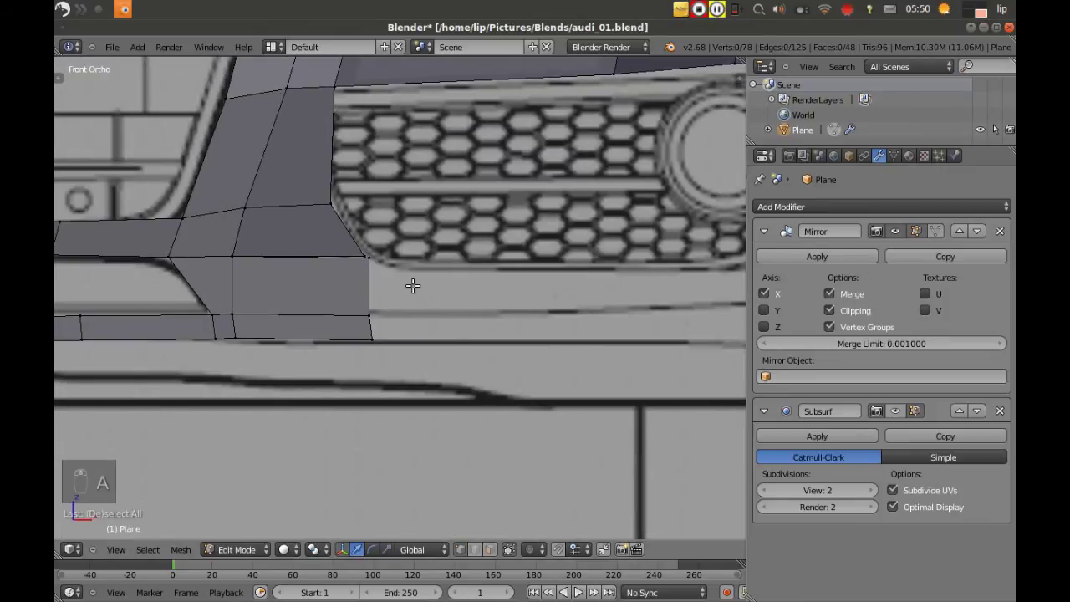
{"action": "right_click", "coordinate": [359, 256]}
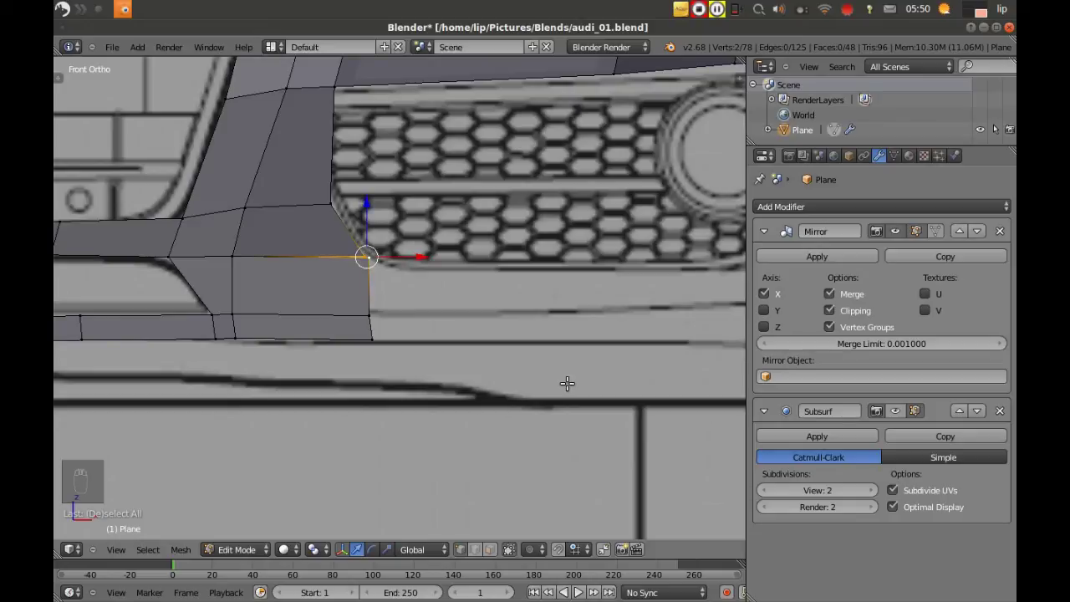
{"action": "key", "text": "alt+m"}
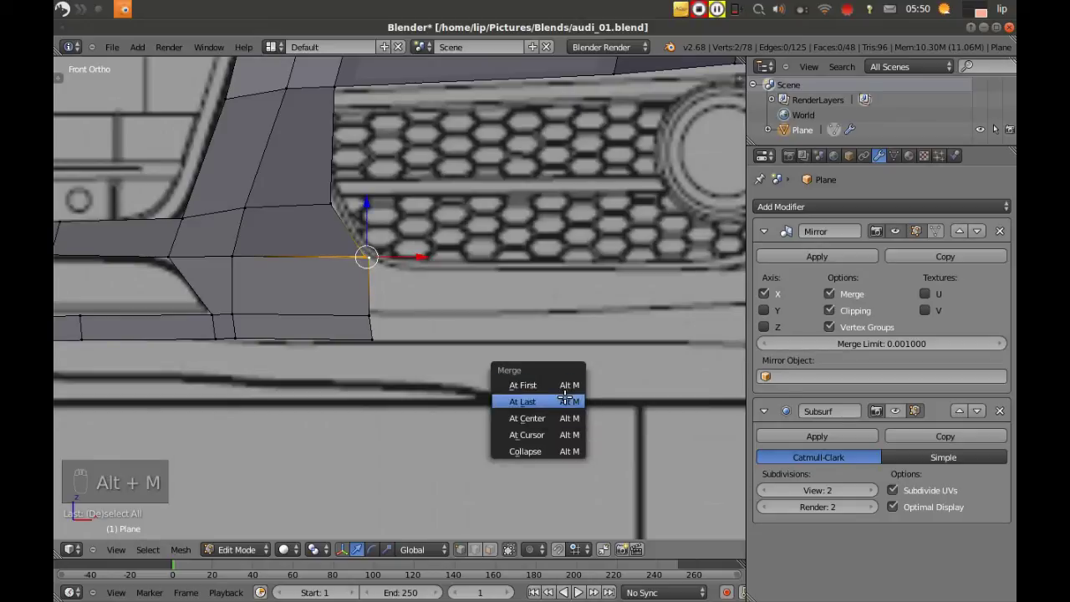
{"action": "left_click", "coordinate": [566, 418]}
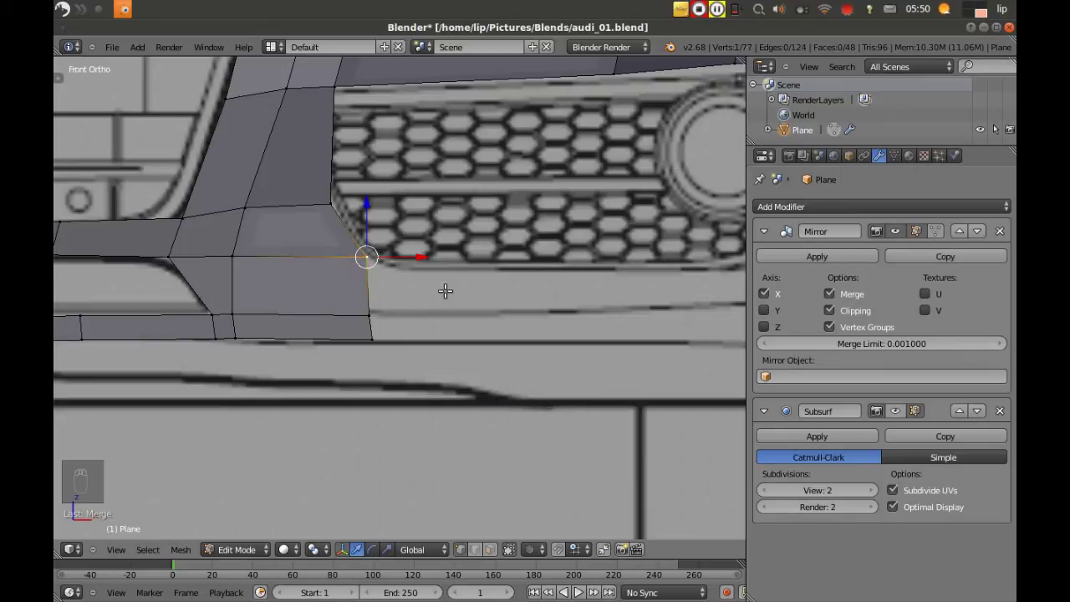
- Nudge the merged corner vertex slightly inward along X, adjust the vertex above it along the grille outline and clear the selection
{"action": "left_click_drag", "start_coordinate": [425, 257], "coordinate": [420, 258]}
{"action": "right_click", "coordinate": [329, 197]}
{"action": "left_click_drag", "start_coordinate": [376, 204], "coordinate": [377, 204]}
{"action": "key", "text": "a"}
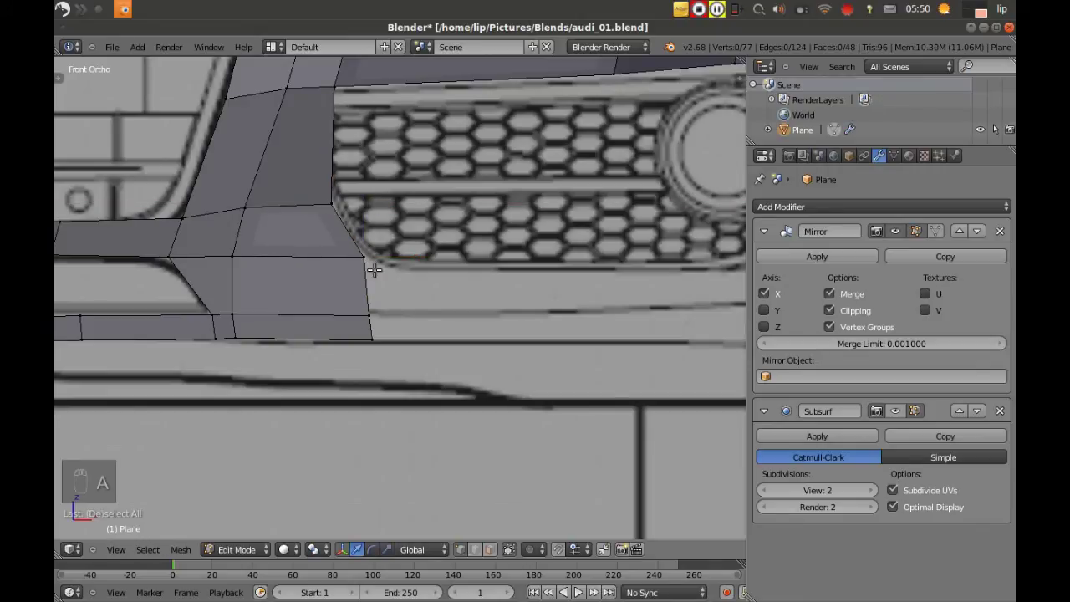
- Select the lower strip's outer end edges and extrude them outward beneath the fog-light grille, as far as the fog lamp's inner side
{"action": "right_click", "coordinate": [361, 256]}
{"action": "right_click", "coordinate": [374, 316], "text": "shift"}
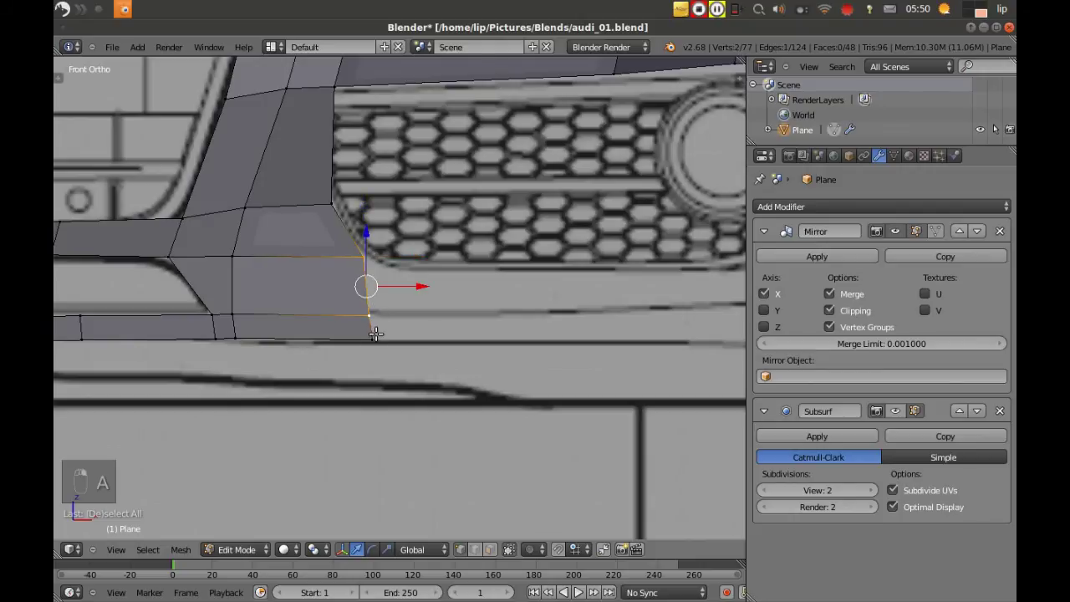
{"action": "scroll", "coordinate": [393, 322], "scroll_direction": "down", "scroll_amount": 4}
{"action": "key", "text": "e"}
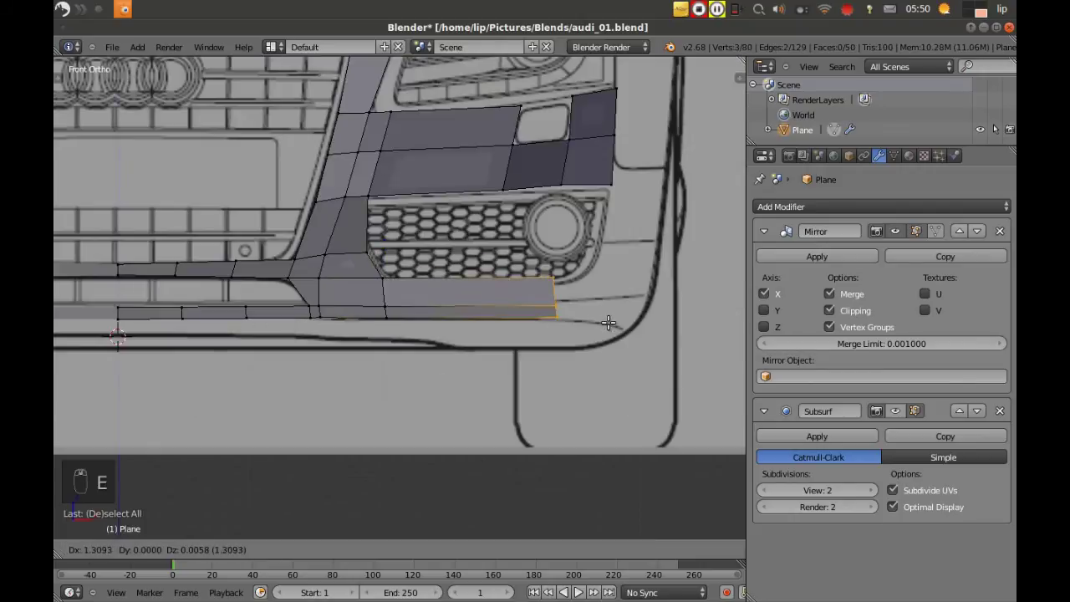
{"action": "left_click", "coordinate": [560, 328]}
- Rotate the lower strip's new end edges slightly and move them along Z to follow the grille's lower outline
{"action": "key", "text": "r"}
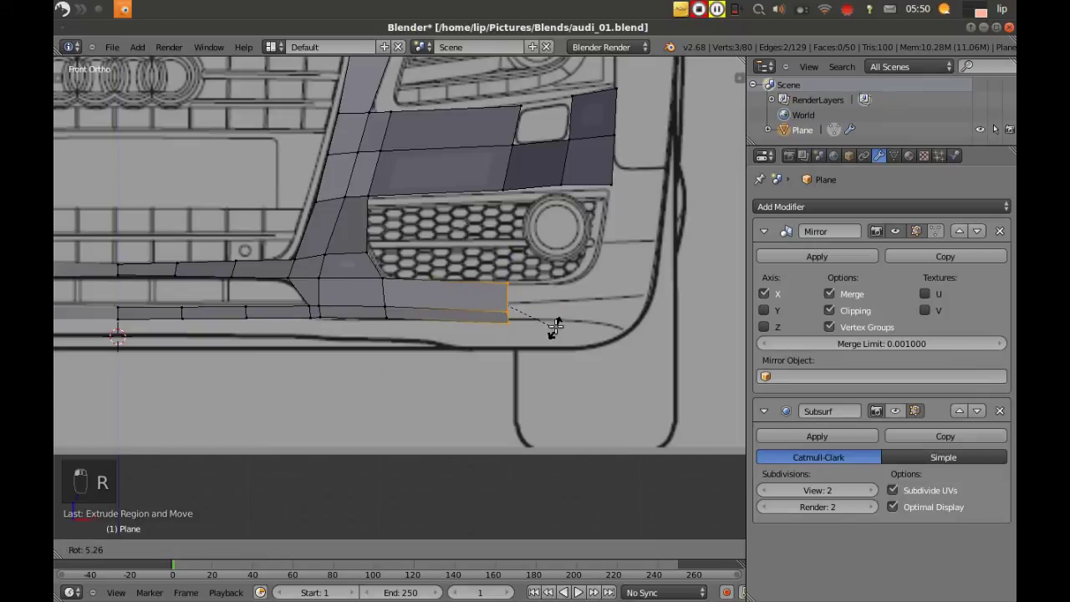
{"action": "left_click", "coordinate": [552, 319]}
{"action": "key", "text": "g"}
{"action": "key", "text": "z"}
{"action": "left_click", "coordinate": [510, 257]}
- Extrude the lower strip's outer end twice toward the bumper corner, making the first section about 0.36 long and ending past the grille's outer side
{"action": "key", "text": "e"}
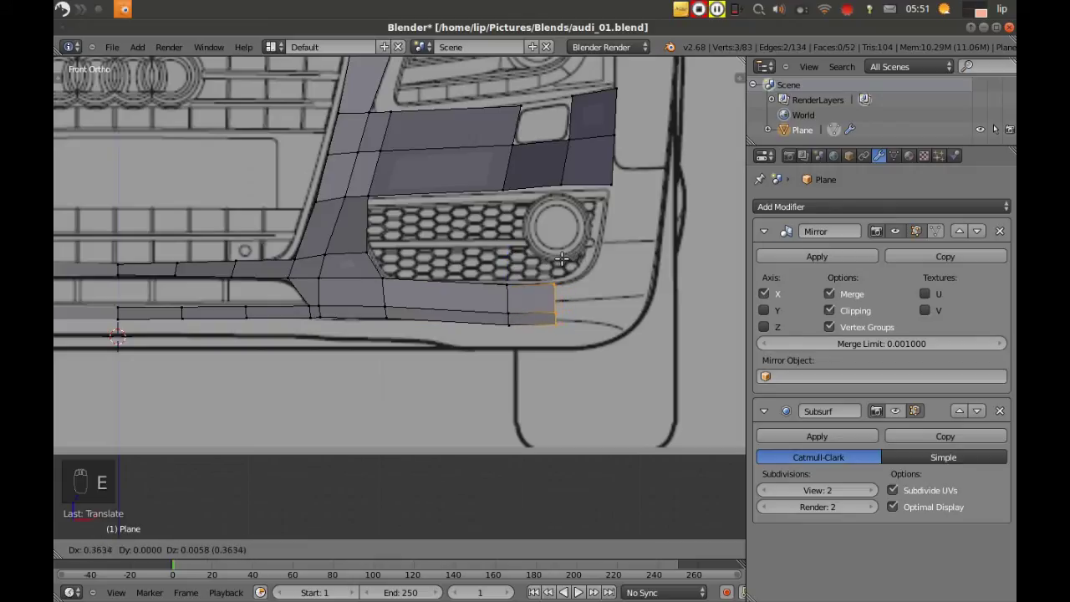
{"action": "left_click", "coordinate": [558, 255]}
{"action": "key", "text": "e"}
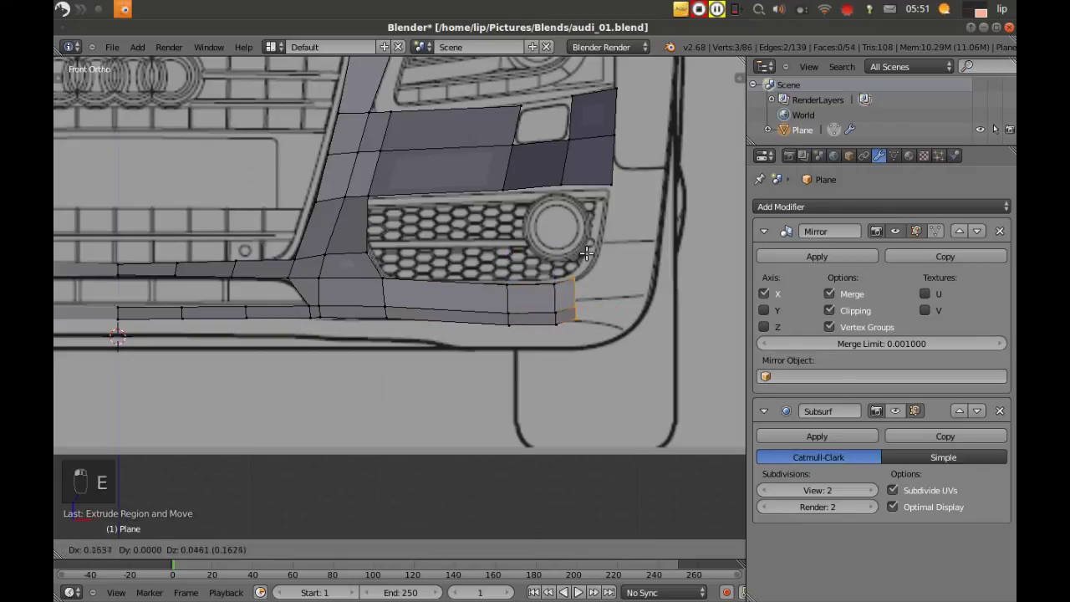
{"action": "left_click", "coordinate": [602, 259]}
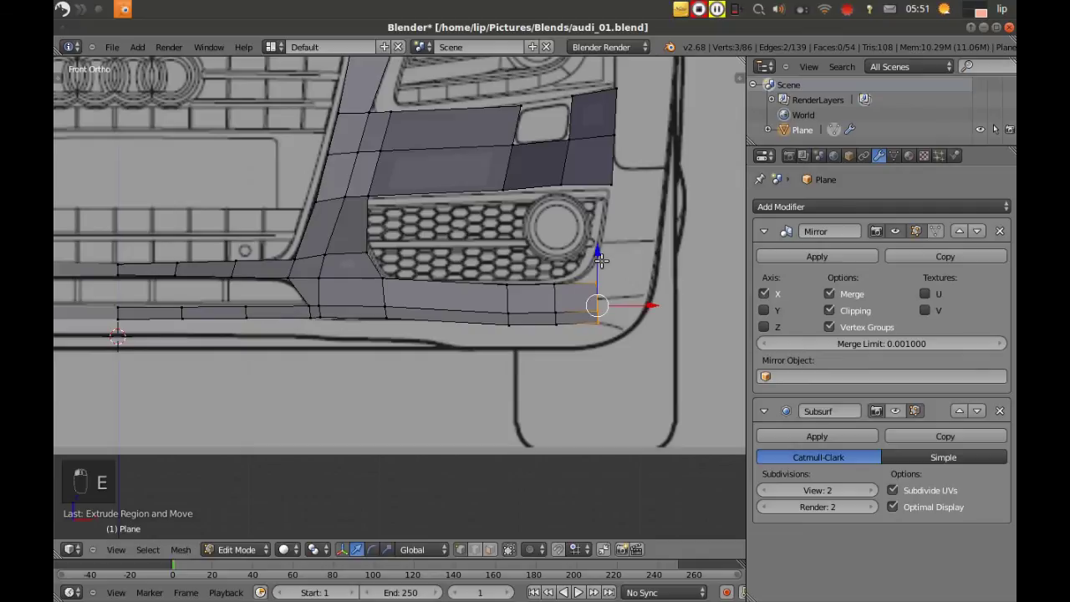
- Connect the upper bumper strip's lower outer vertex to the lower strip's upper outer vertex with an edge and clear the selection
{"action": "right_click", "coordinate": [607, 184]}
{"action": "right_click", "coordinate": [599, 283], "text": "shift"}
{"action": "key", "text": "f"}
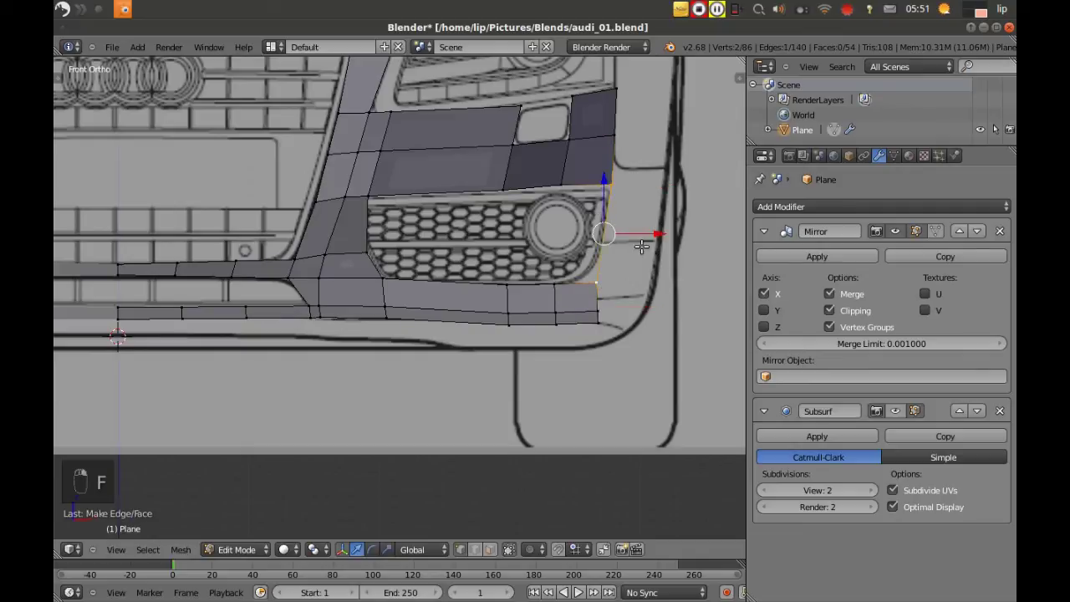
{"action": "key", "text": "a"}
- Examine the depth of the extended lower strip against the bumper curve in a tilted view and from above
{"action": "scroll", "coordinate": [633, 237], "scroll_direction": "down", "scroll_amount": 2}
{"action": "middle_click_drag", "start_coordinate": [632, 237], "coordinate": [421, 278]}
{"action": "scroll", "coordinate": [415, 309], "scroll_direction": "up", "scroll_amount": 3}
{"action": "scroll", "coordinate": [407, 310], "scroll_direction": "down", "scroll_amount": 1}
{"action": "scroll", "coordinate": [407, 306], "scroll_direction": "up", "scroll_amount": 5}
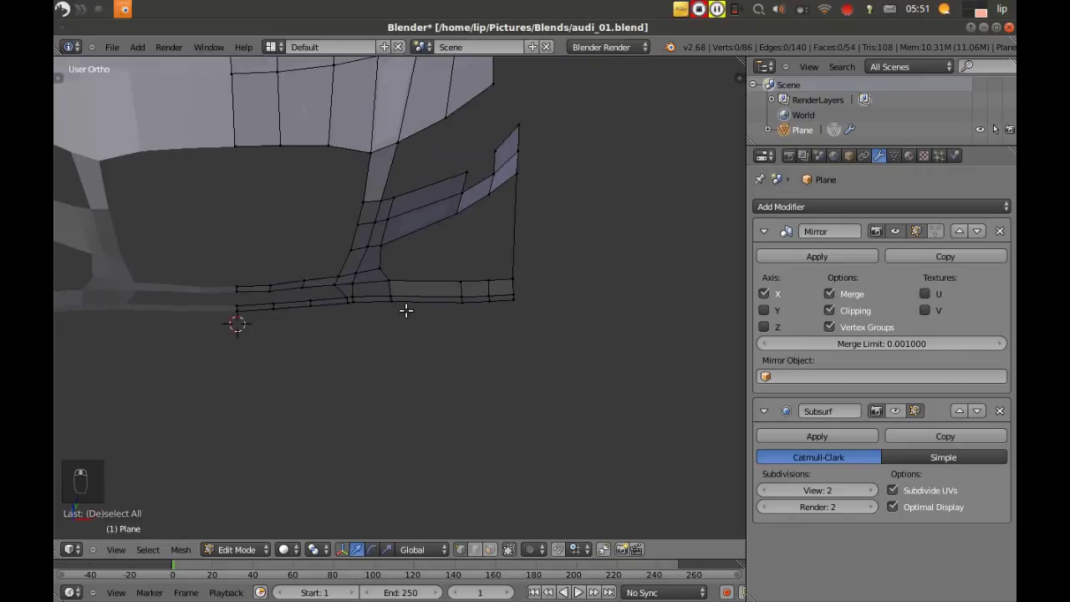
{"action": "scroll", "coordinate": [401, 317], "scroll_direction": "down", "scroll_amount": 10}
{"action": "scroll", "coordinate": [399, 319], "scroll_direction": "up", "scroll_amount": 3}
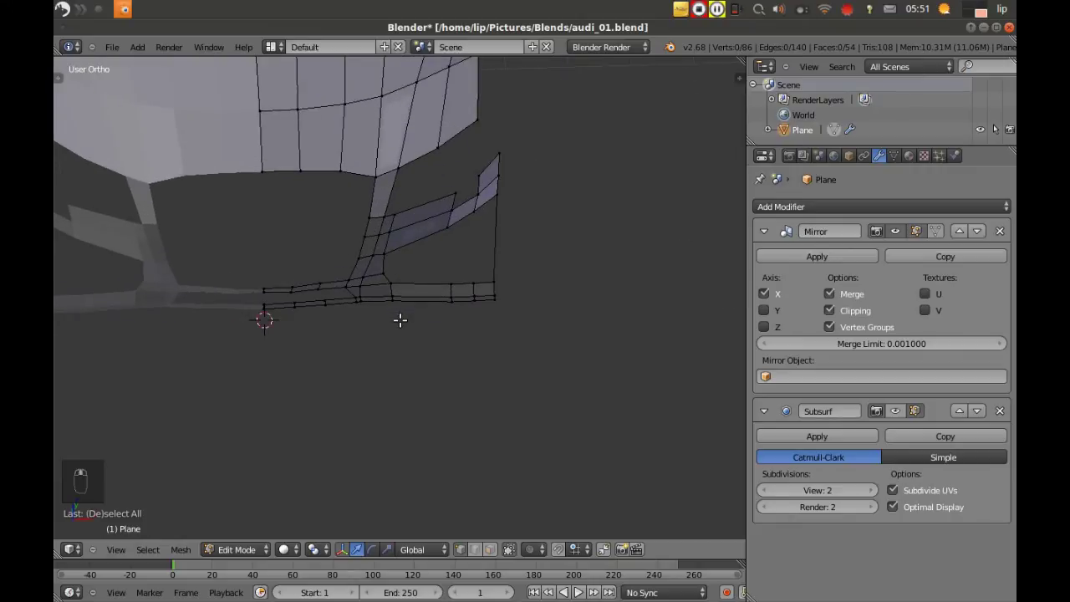
{"action": "key", "text": "ctrl+alt+q"}
{"action": "key", "text": "ctrl+alt+q"}
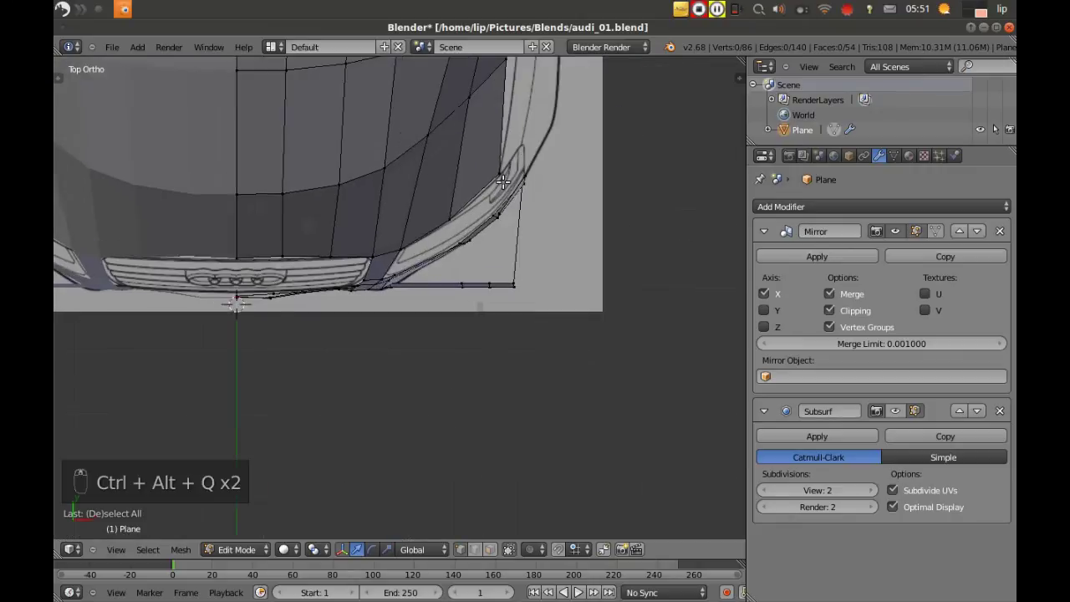
{"action": "scroll", "coordinate": [507, 223], "scroll_direction": "up", "scroll_amount": 4}
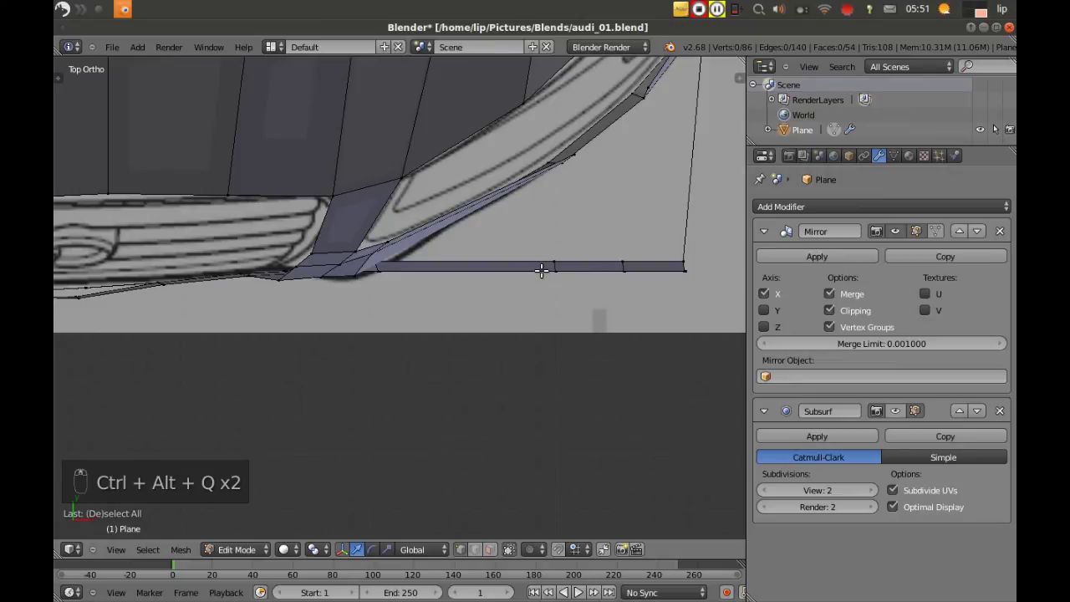
- Select the lower strip's vertex column under the fog lamp, display the mesh in wireframe and move the column back along Y onto the bumper curve
{"action": "key", "text": "ctrl+alt+q"}
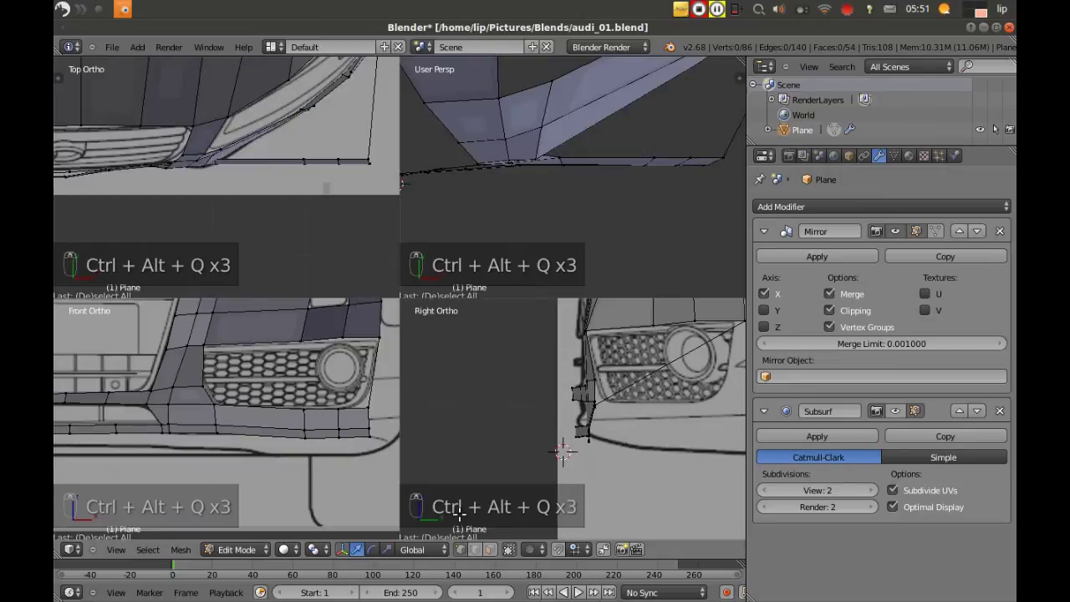
{"action": "right_click", "coordinate": [303, 415]}
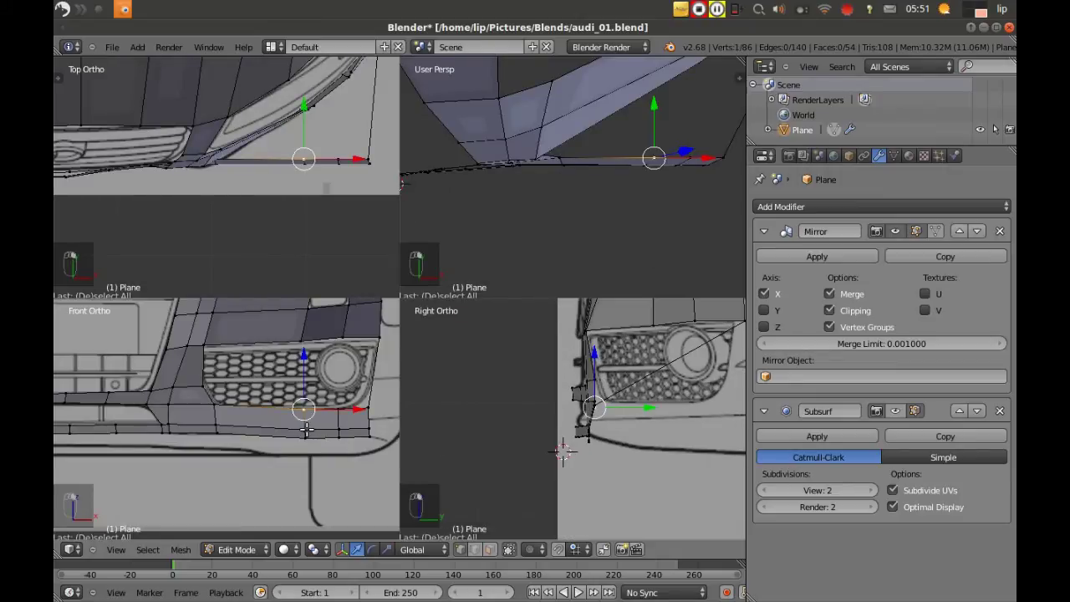
{"action": "right_click", "coordinate": [306, 430], "text": "alt"}
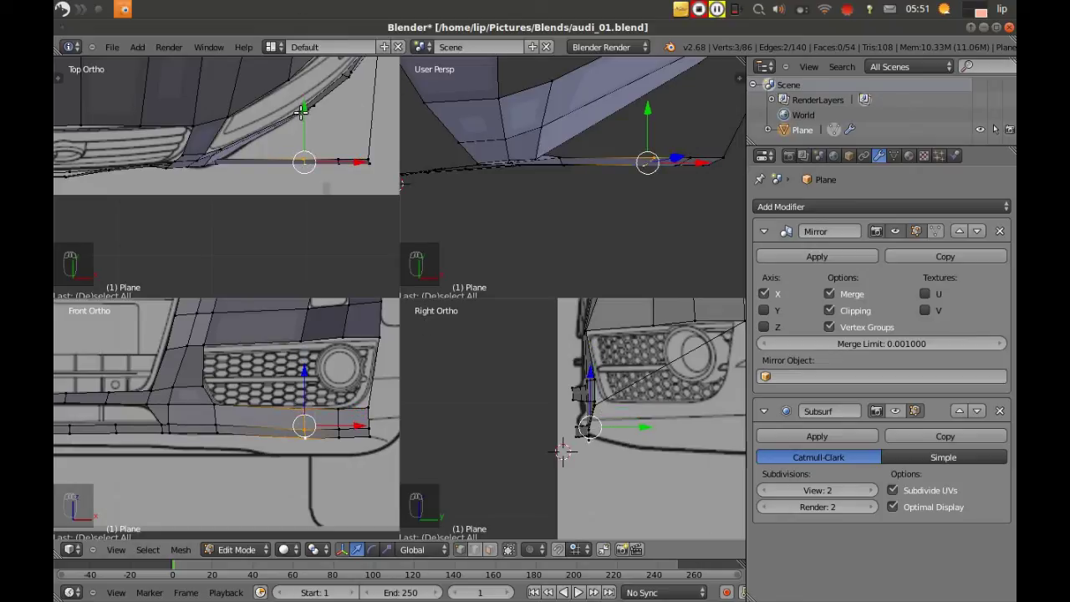
{"action": "key", "text": "z"}
{"action": "left_click_drag", "start_coordinate": [302, 109], "coordinate": [293, 53]}
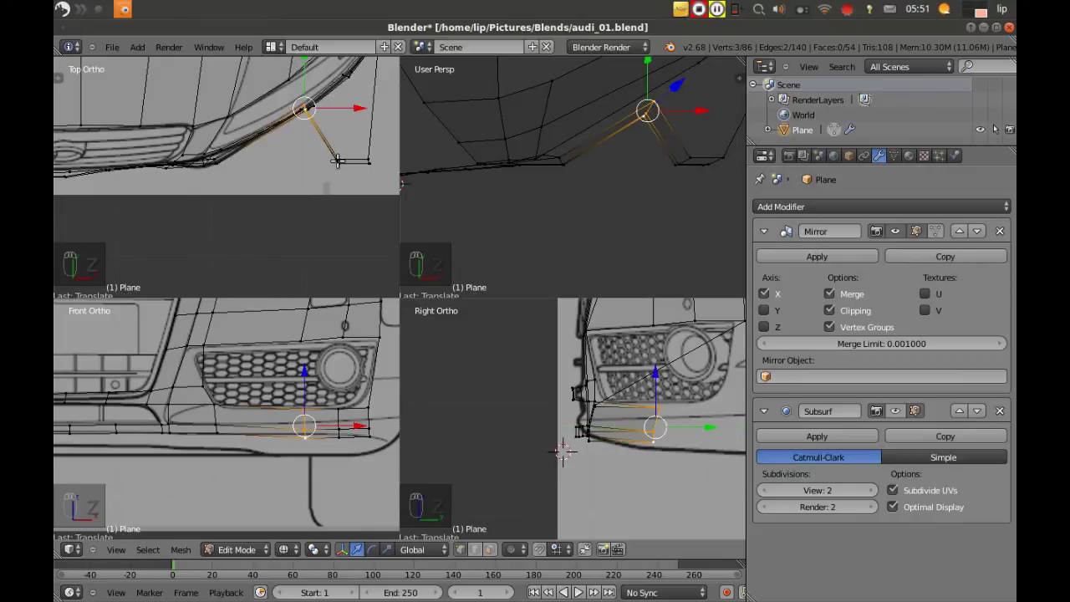
- Box-select the second-to-last vertex column of the lower strip and move it back along Y onto the bumper curve
{"action": "key", "text": "a"}
{"action": "key", "text": "b"}
{"action": "left_click_drag", "start_coordinate": [329, 383], "coordinate": [344, 455]}
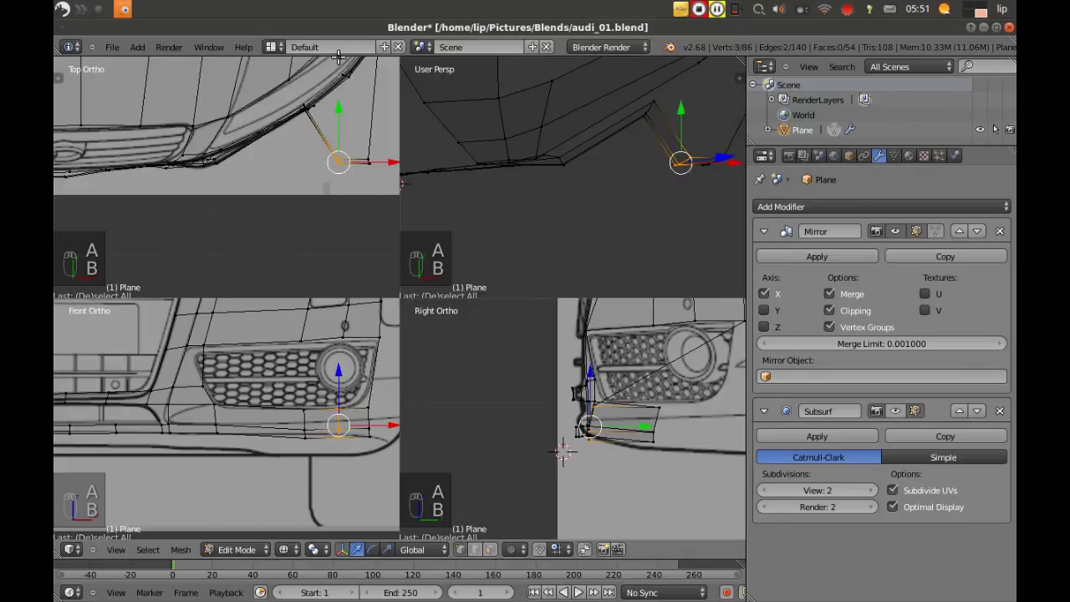
{"action": "left_click_drag", "start_coordinate": [331, 75], "coordinate": [329, 32]}
{"action": "key", "text": "a"}
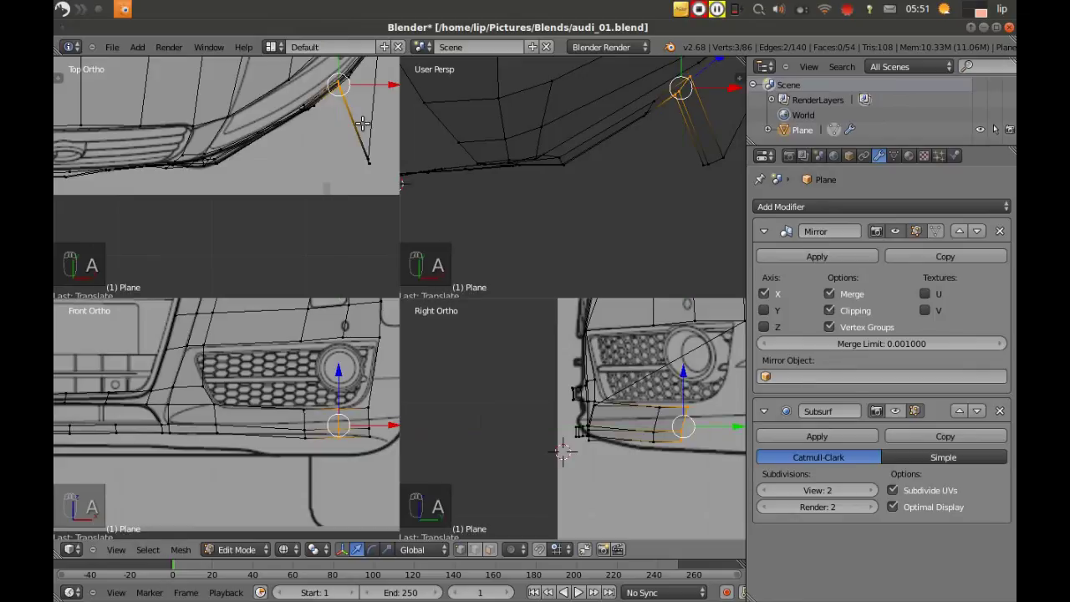
- Box-select the lower strip's outermost vertex column, move it back about 1.24 along Y onto the bumper curve and clear the selection
{"action": "key", "text": "a"}
{"action": "key", "text": "b"}
{"action": "left_click_drag", "start_coordinate": [347, 140], "coordinate": [381, 192]}
{"action": "middle_click_drag", "start_coordinate": [344, 163], "coordinate": [244, 217], "text": "shift"}
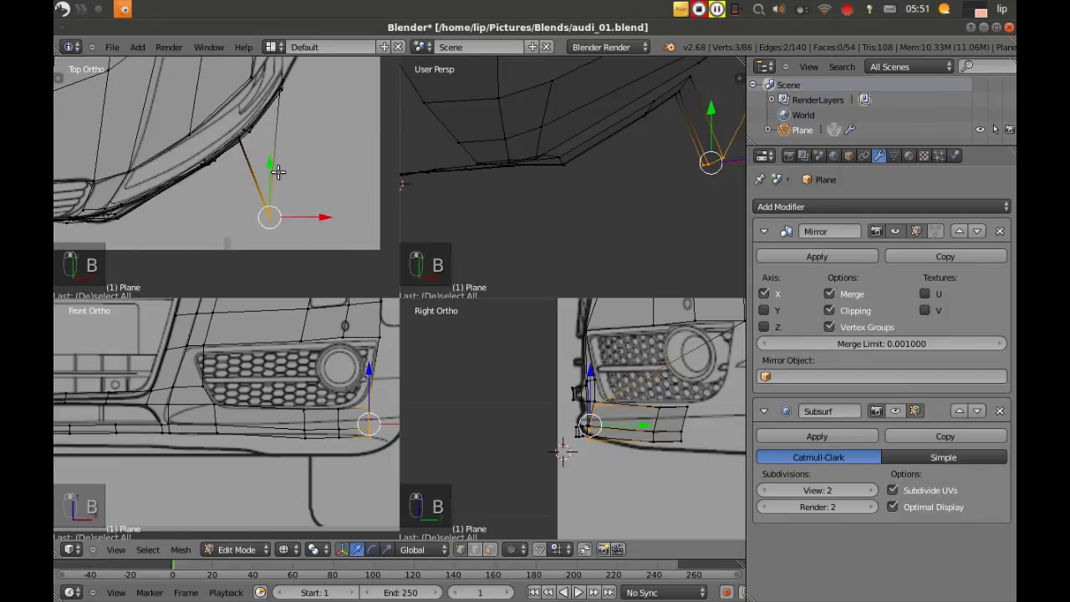
{"action": "key", "text": "g"}
{"action": "key", "text": "y"}
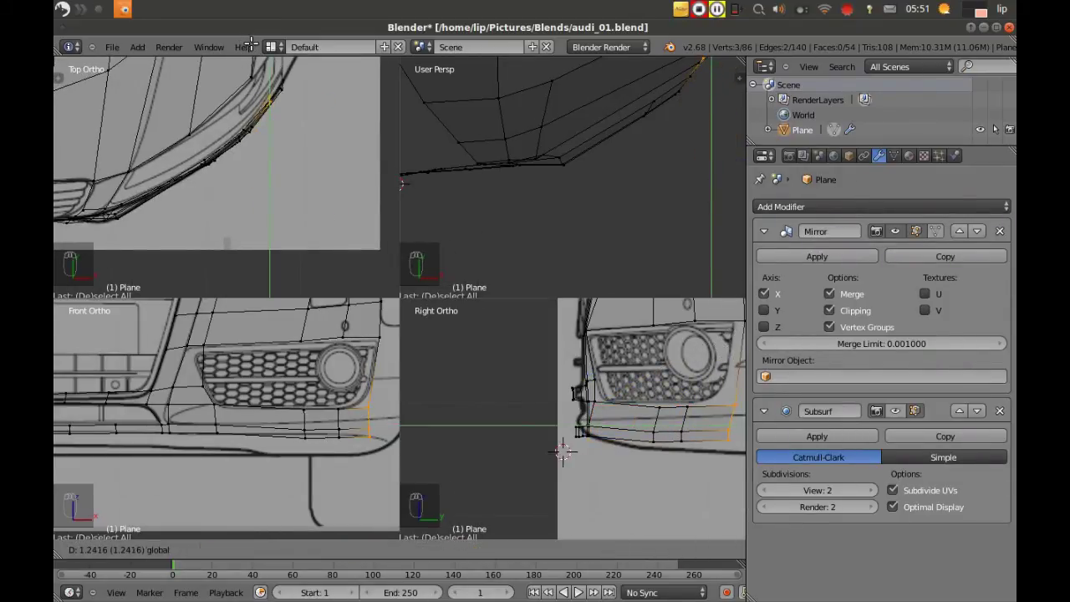
{"action": "left_click", "coordinate": [251, 44]}
{"action": "key", "text": "a"}
- Display the mesh in solid shading and inspect the curved lower bumper strip from several angles in the maximised perspective view
{"action": "scroll", "coordinate": [275, 124], "scroll_direction": "down", "scroll_amount": 2}
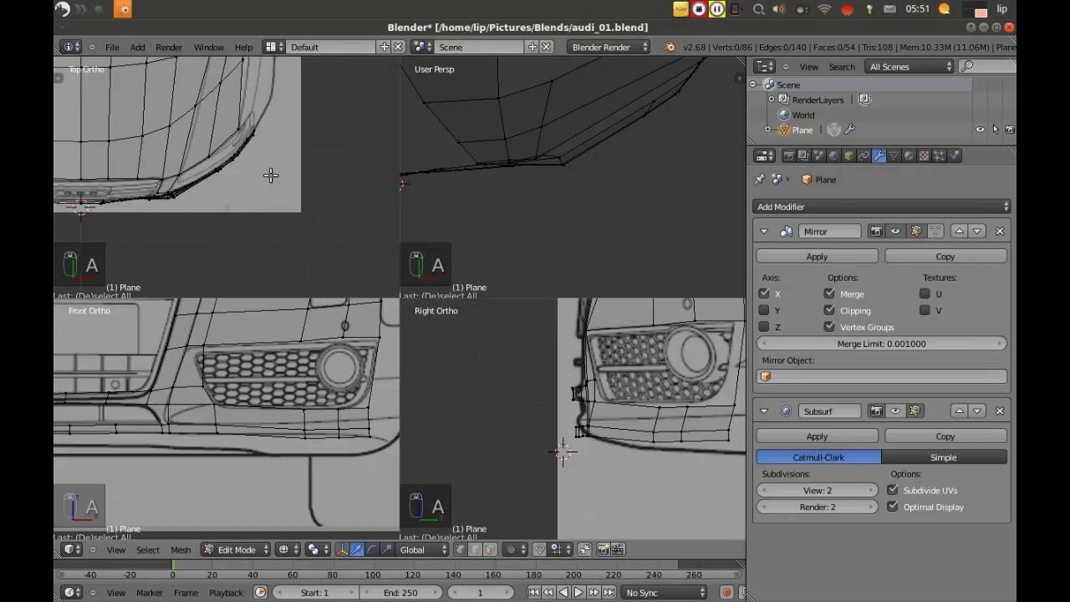
{"action": "scroll", "coordinate": [271, 174], "scroll_direction": "up", "scroll_amount": 1}
{"action": "key", "text": "z"}
{"action": "mouse_move", "coordinate": [583, 191]}
{"action": "middle_mouse_down"}
{"action": "mouse_move", "coordinate": [566, 114]}
{"action": "mouse_move", "coordinate": [574, 171]}
{"action": "middle_mouse_up"}
{"action": "mouse_move", "coordinate": [587, 178]}
{"action": "middle_mouse_down"}
{"action": "mouse_move", "coordinate": [494, 120]}
{"action": "mouse_move", "coordinate": [459, 142]}
{"action": "mouse_move", "coordinate": [559, 161]}
{"action": "mouse_move", "coordinate": [613, 126]}
{"action": "mouse_move", "coordinate": [652, 129]}
{"action": "mouse_move", "coordinate": [585, 136]}
{"action": "mouse_move", "coordinate": [518, 179]}
{"action": "mouse_move", "coordinate": [626, 172]}
{"action": "mouse_move", "coordinate": [673, 140]}
{"action": "mouse_move", "coordinate": [622, 171]}
{"action": "mouse_move", "coordinate": [602, 171]}
{"action": "mouse_move", "coordinate": [576, 142]}
{"action": "mouse_move", "coordinate": [577, 168]}
{"action": "middle_mouse_up"}
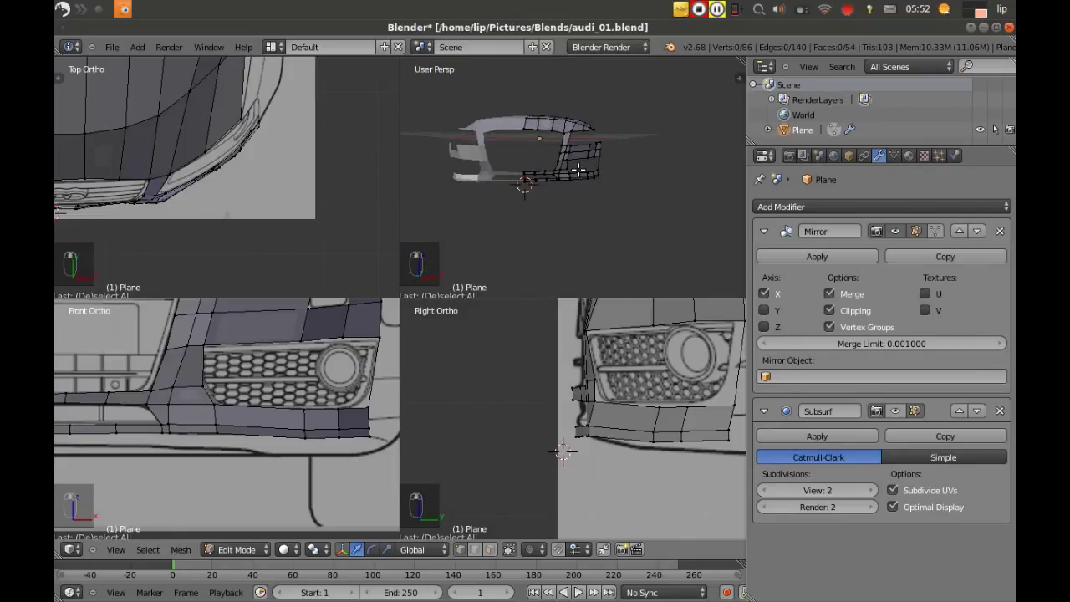
{"action": "key", "text": "ctrl+alt+q"}
{"action": "middle_click_drag", "start_coordinate": [431, 336], "coordinate": [473, 305]}
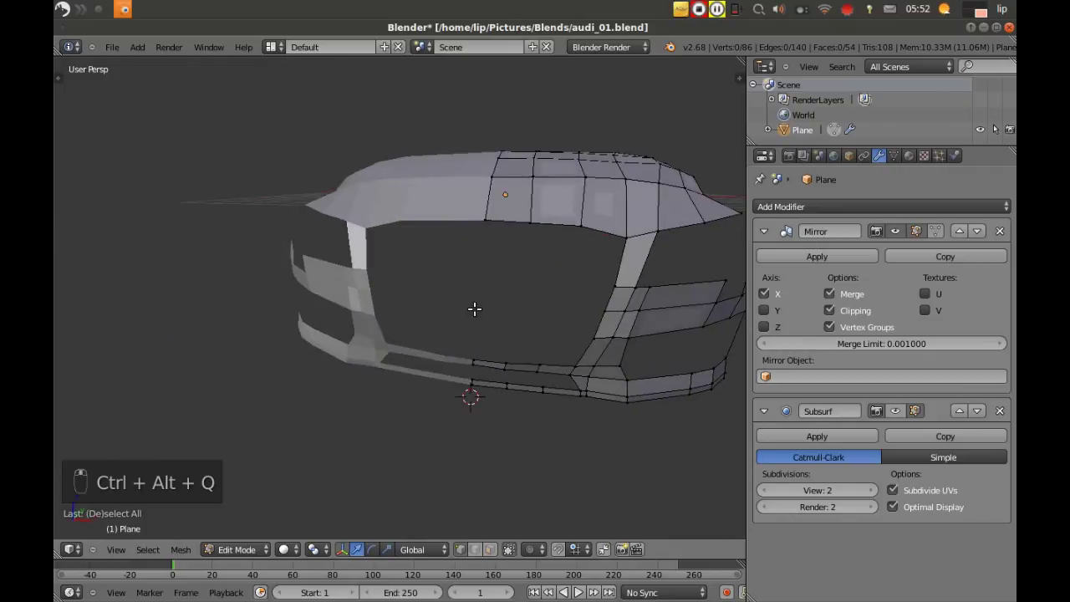
{"action": "middle_click_drag", "start_coordinate": [515, 262], "coordinate": [449, 284]}
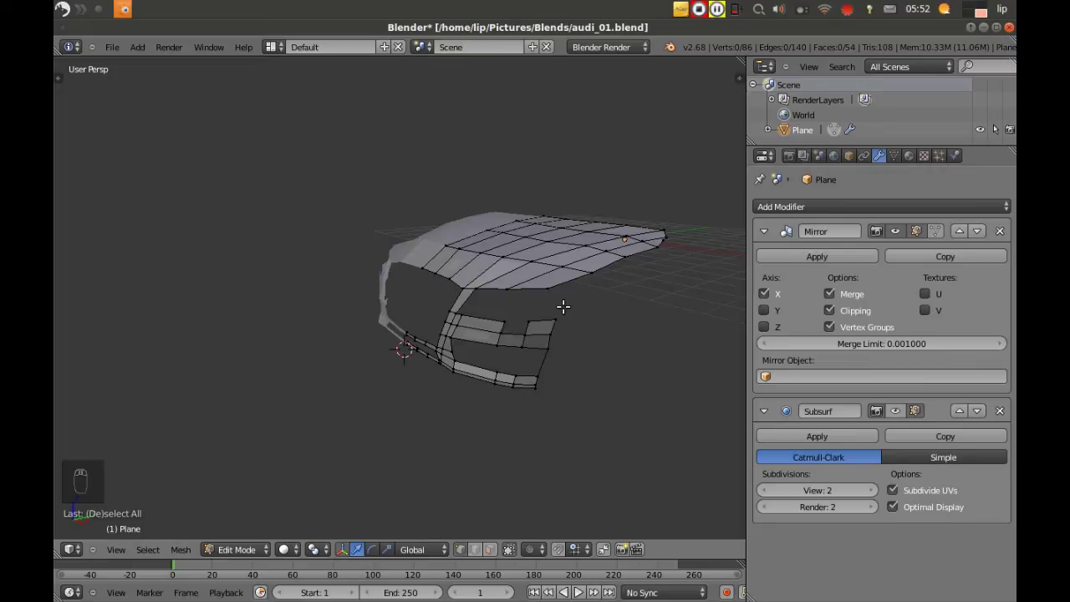
{"action": "scroll", "coordinate": [509, 329], "scroll_direction": "up", "scroll_amount": 3}
{"action": "scroll", "coordinate": [480, 326], "scroll_direction": "down", "scroll_amount": 5}
{"action": "middle_click_drag", "start_coordinate": [351, 335], "coordinate": [382, 329]}
{"action": "scroll", "coordinate": [644, 322], "scroll_direction": "up", "scroll_amount": 4}
{"action": "scroll", "coordinate": [642, 322], "scroll_direction": "down", "scroll_amount": 2}
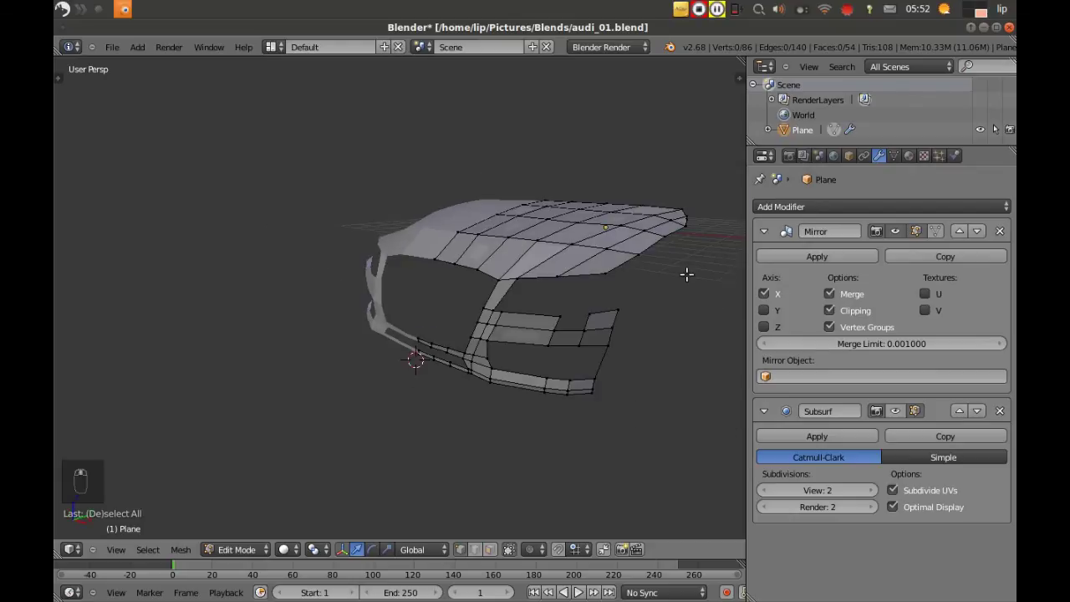
{"action": "scroll", "coordinate": [635, 323], "scroll_direction": "down", "scroll_amount": 3}
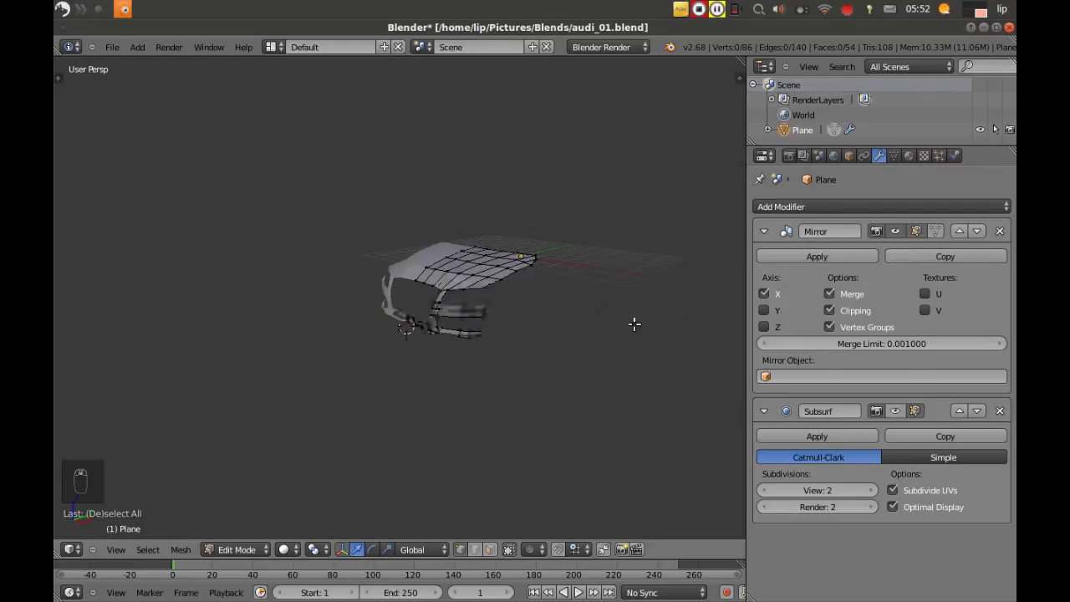
- In the maximised right view, move the lower strip's outermost middle vertex back along Y, directly below the strip's upper corner
{"action": "key", "text": "ctrl+alt+q"}
{"action": "scroll", "coordinate": [632, 416], "scroll_direction": "up", "scroll_amount": 6}
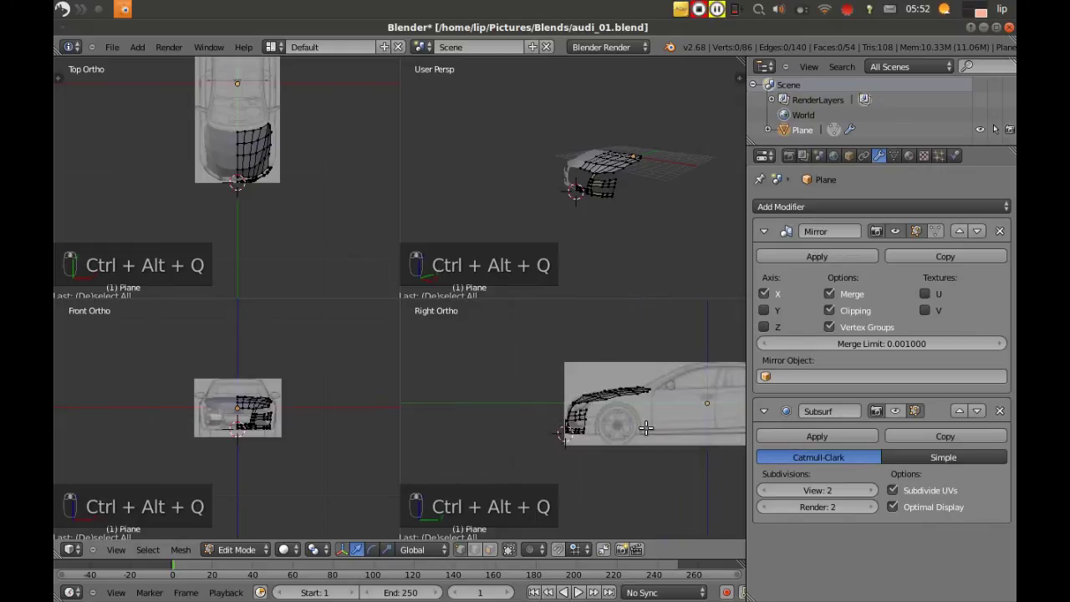
{"action": "key", "text": "ctrl+alt+q"}
{"action": "scroll", "coordinate": [615, 344], "scroll_direction": "up", "scroll_amount": 3}
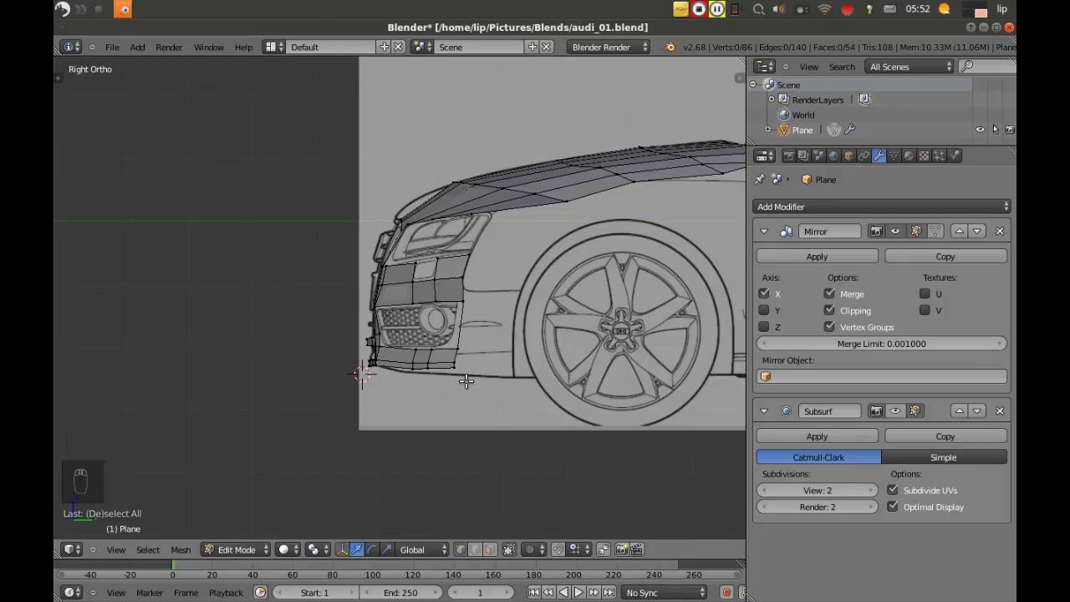
{"action": "scroll", "coordinate": [466, 381], "scroll_direction": "up", "scroll_amount": 6}
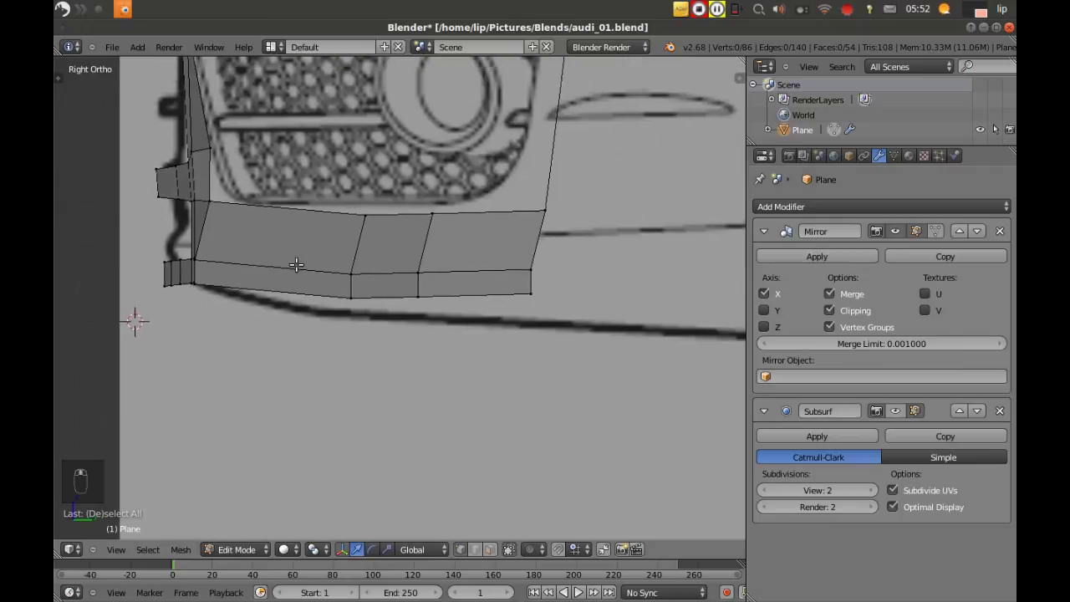
{"action": "middle_click_drag", "start_coordinate": [296, 265], "coordinate": [280, 268], "text": "shift"}
{"action": "right_click", "coordinate": [519, 270]}
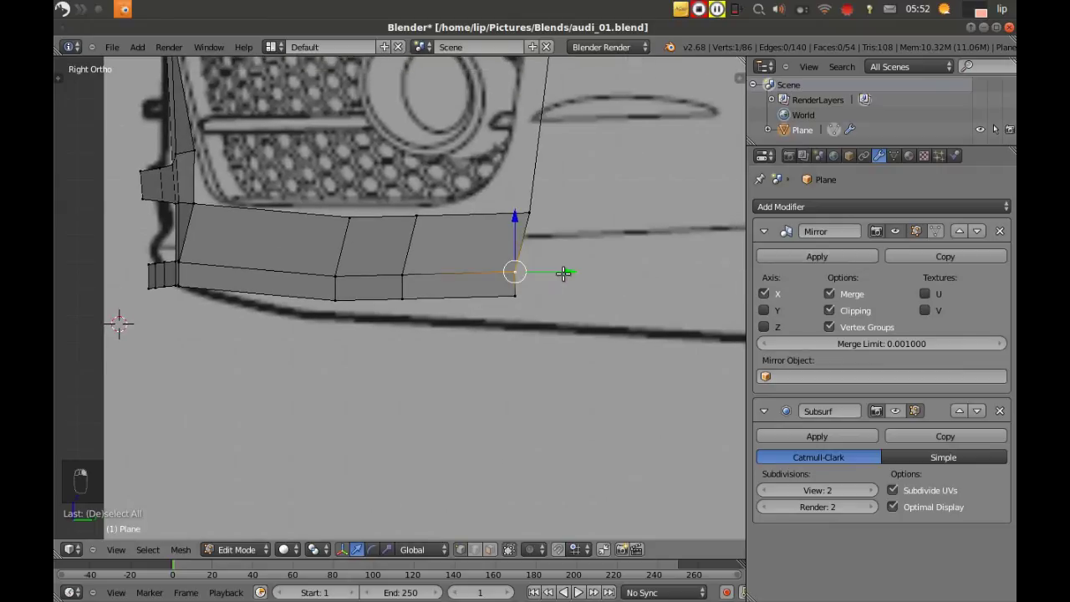
{"action": "key", "text": "g"}
{"action": "key", "text": "y"}
{"action": "left_click", "coordinate": [577, 273]}
- Move the lower strip's outer bottom vertex back along Y under the column, and lower it onto the blueprint's bumper bottom line
{"action": "right_click", "coordinate": [515, 295]}
{"action": "key", "text": "g"}
{"action": "key", "text": "y"}
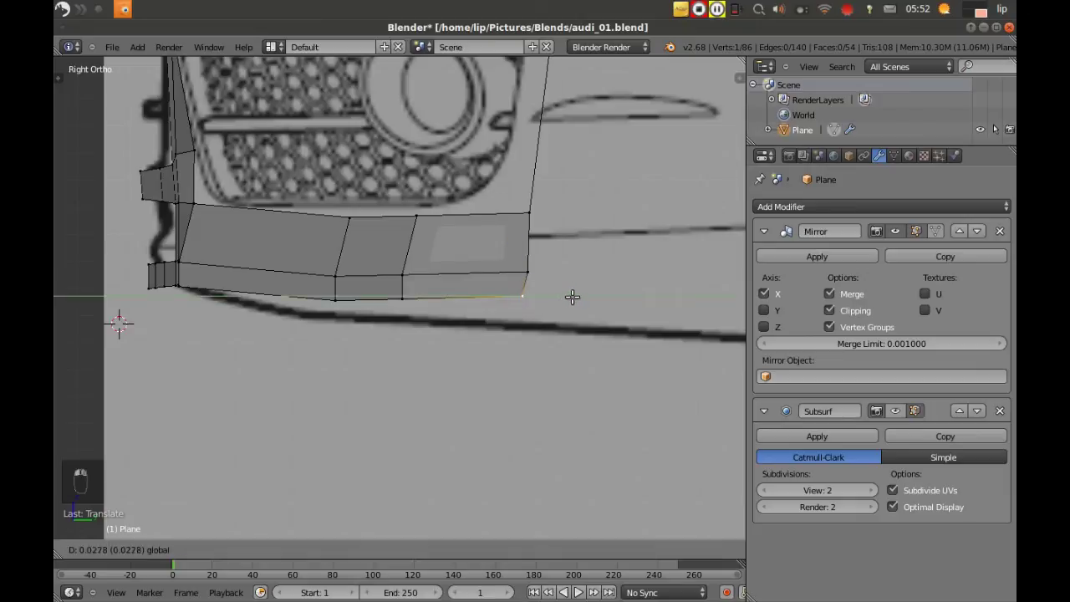
{"action": "left_click", "coordinate": [574, 297]}
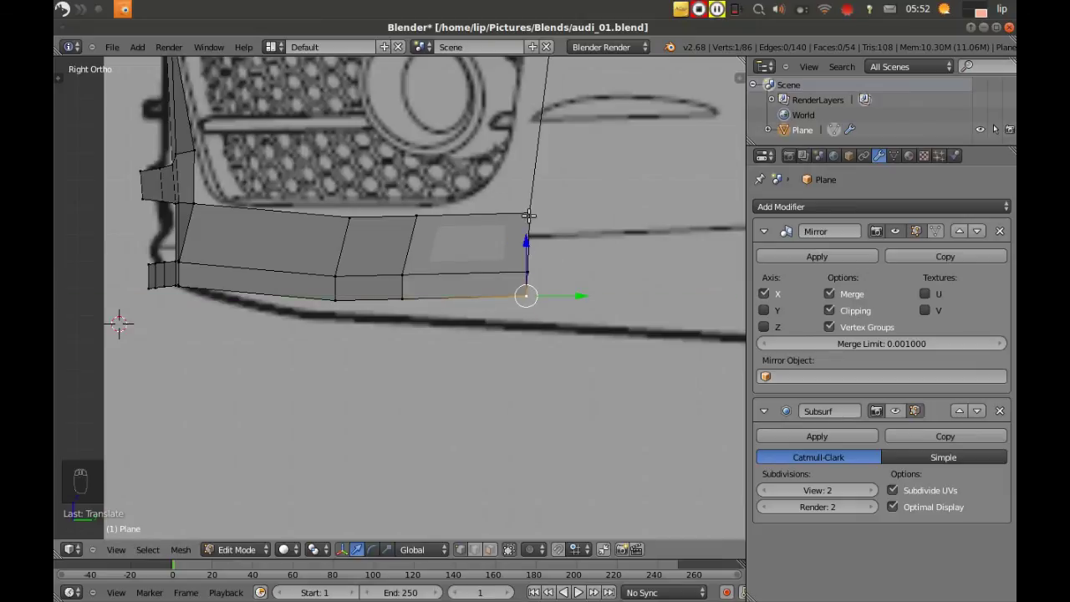
{"action": "left_click_drag", "start_coordinate": [522, 236], "coordinate": [522, 264]}
- Lower the second-to-last column's bottom vertex onto the blueprint's bottom line and shift its middle vertex back along Y
{"action": "right_click", "coordinate": [402, 303]}
{"action": "left_click_drag", "start_coordinate": [400, 253], "coordinate": [458, 277]}
{"action": "right_click", "coordinate": [404, 275]}
- Raise the three rear top-edge vertices of the lower strip along Z to level them with the fog-light grille's lower edge
{"action": "right_click", "coordinate": [413, 215]}
{"action": "left_click_drag", "start_coordinate": [415, 167], "coordinate": [419, 157]}
{"action": "right_click", "coordinate": [528, 212]}
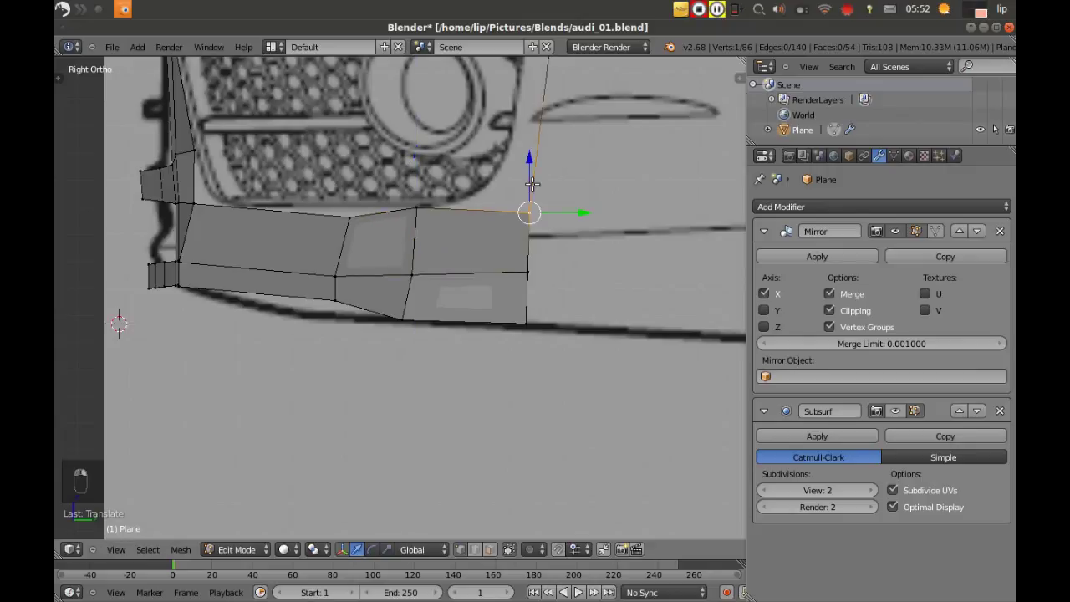
{"action": "left_click_drag", "start_coordinate": [528, 170], "coordinate": [523, 146]}
{"action": "right_click", "coordinate": [348, 213]}
{"action": "left_click_drag", "start_coordinate": [353, 172], "coordinate": [354, 159]}
- Lower the third-to-last column's bottom vertex onto the bumper bottom line and shift the neighbouring bottom vertex back along Y
{"action": "right_click", "coordinate": [336, 298]}
{"action": "left_click_drag", "start_coordinate": [335, 261], "coordinate": [334, 281]}
{"action": "left_click_drag", "start_coordinate": [391, 323], "coordinate": [465, 324]}
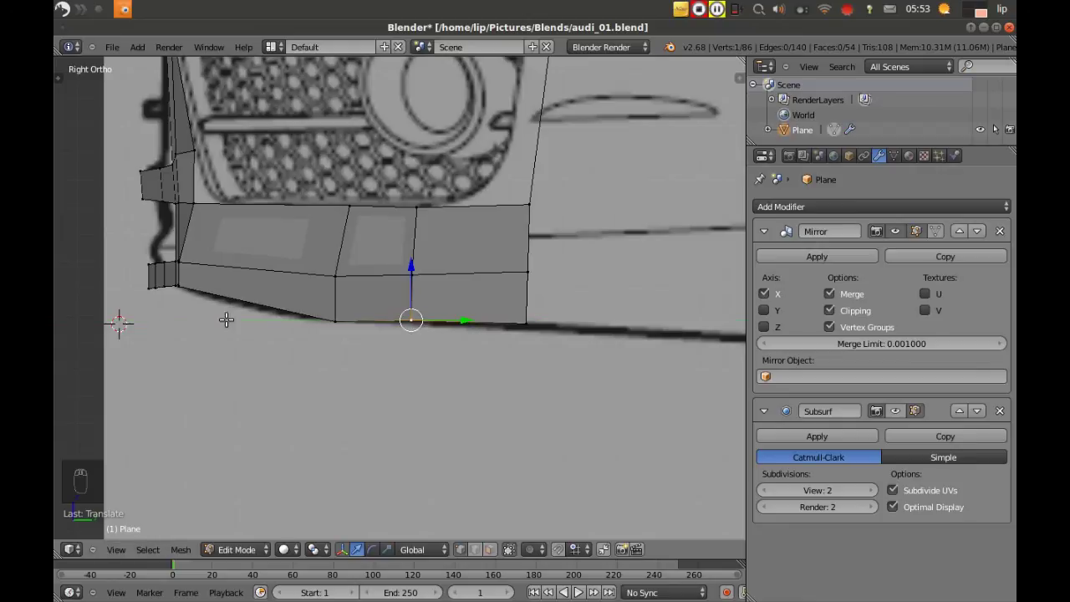
- Move the strip's front bottom corner vertex slightly down along Z onto the blueprint's lower bumper line and clear the selection
{"action": "right_click", "coordinate": [178, 284]}
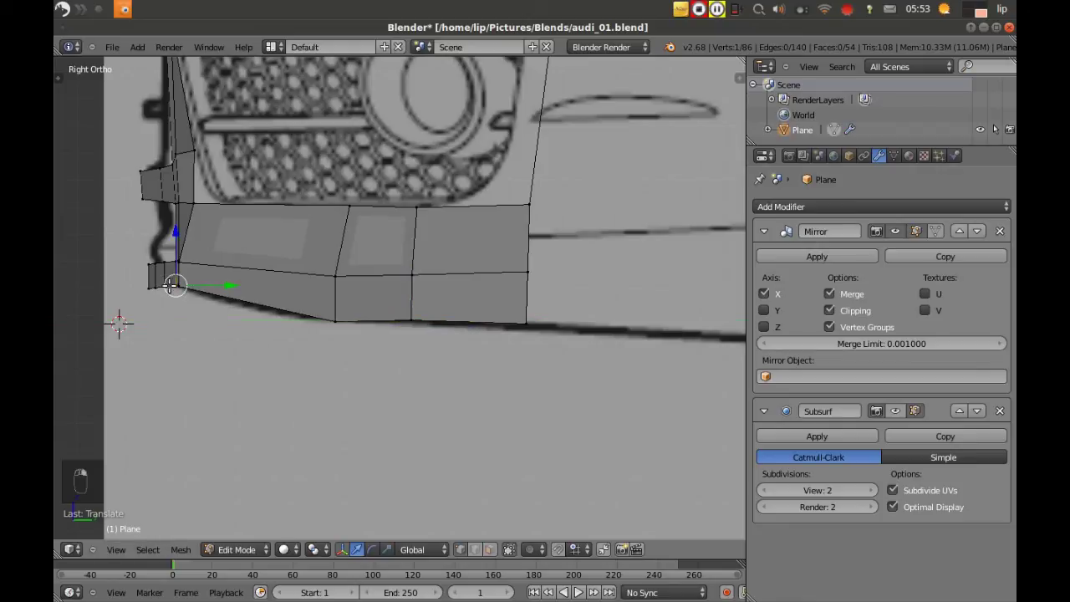
{"action": "key", "text": "g"}
{"action": "key", "text": "z"}
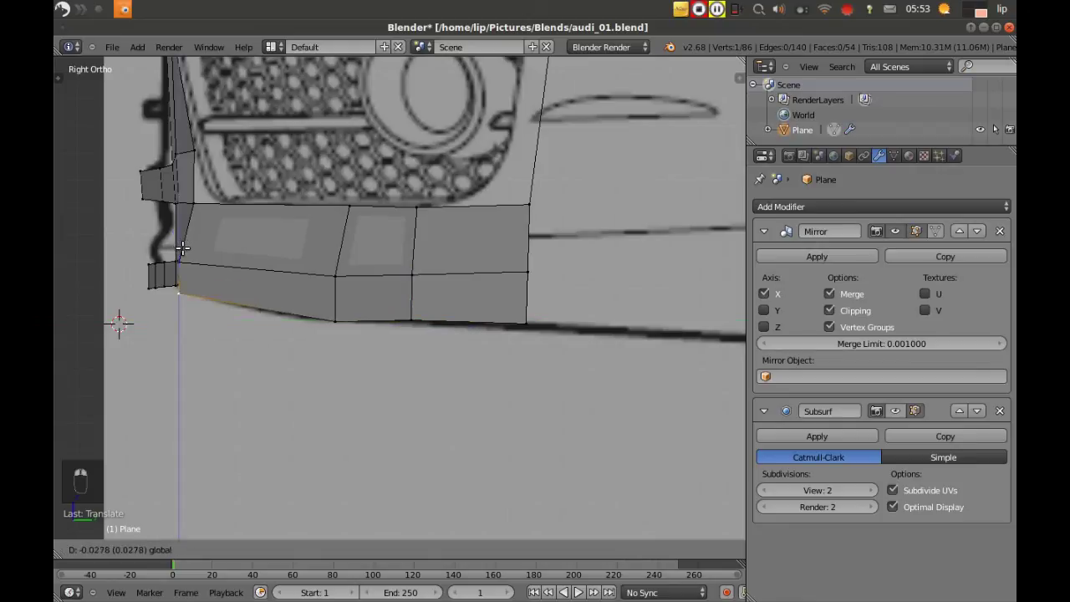
{"action": "left_click", "coordinate": [185, 247]}
{"action": "key", "text": "a"}
- Turn on the Subsurf modifier's viewport display with the front bumper mesh shown from an angled front view
{"action": "scroll", "coordinate": [321, 246], "scroll_direction": "down", "scroll_amount": 4}
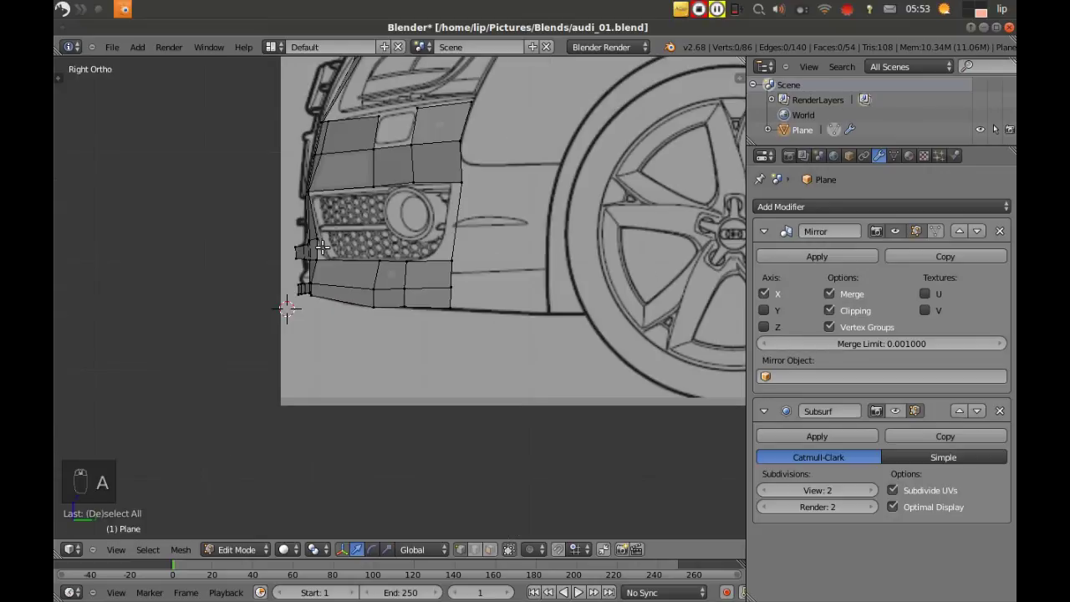
{"action": "scroll", "coordinate": [308, 261], "scroll_direction": "down", "scroll_amount": 3}
{"action": "middle_click_drag", "start_coordinate": [427, 297], "coordinate": [563, 298]}
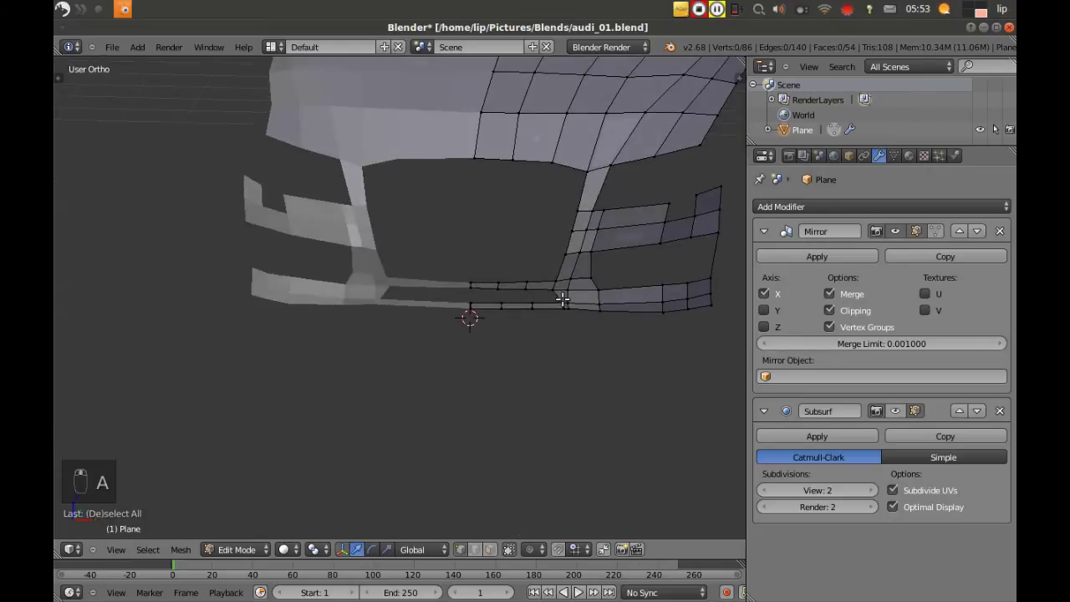
{"action": "middle_click_drag", "start_coordinate": [474, 289], "coordinate": [860, 238]}
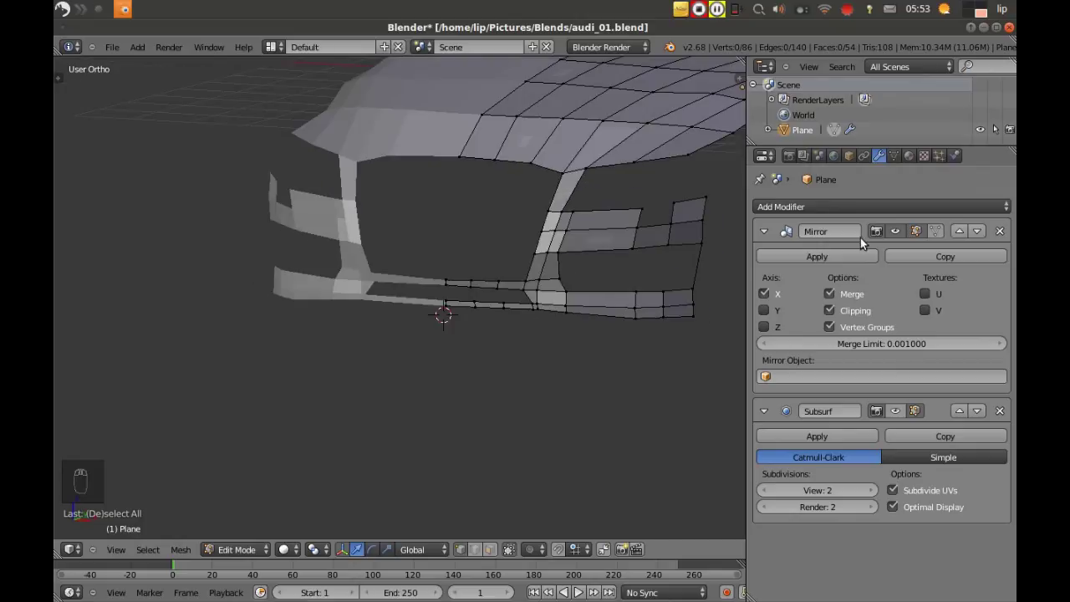
{"action": "left_click", "coordinate": [892, 411]}
- Examine the smoothed hood and bumper surfaces around the grille and fog-light openings from the front and side
{"action": "scroll", "coordinate": [397, 239], "scroll_direction": "up", "scroll_amount": 2}
{"action": "scroll", "coordinate": [360, 234], "scroll_direction": "down", "scroll_amount": 4}
{"action": "middle_click_drag", "start_coordinate": [359, 234], "coordinate": [482, 244]}
{"action": "scroll", "coordinate": [457, 246], "scroll_direction": "up", "scroll_amount": 4}
{"action": "scroll", "coordinate": [449, 219], "scroll_direction": "down", "scroll_amount": 4}
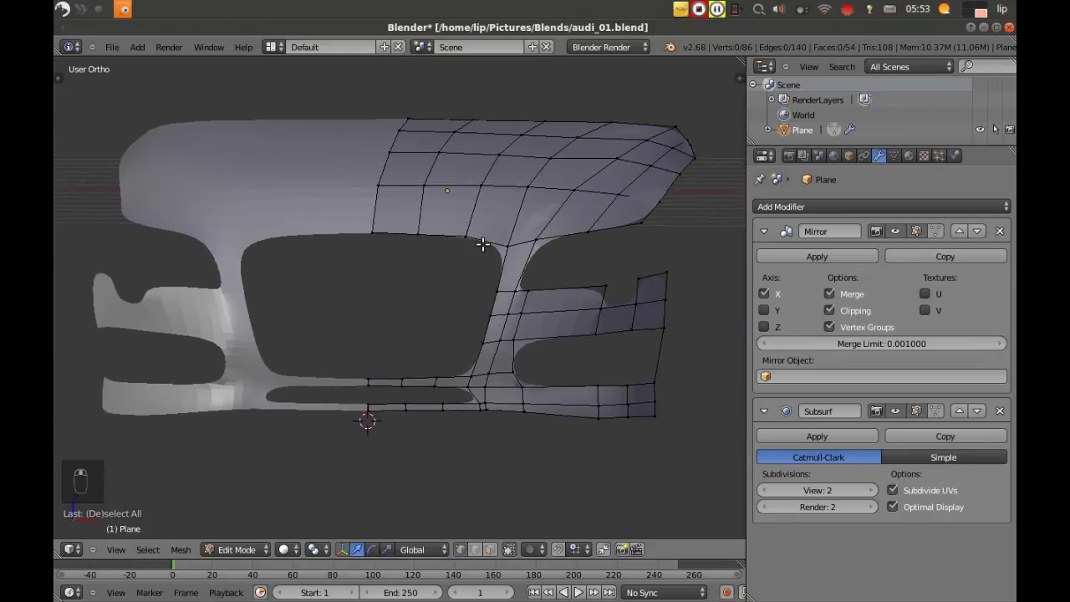
{"action": "middle_click_drag", "start_coordinate": [302, 277], "coordinate": [457, 296]}
{"action": "scroll", "coordinate": [468, 324], "scroll_direction": "up", "scroll_amount": 2}
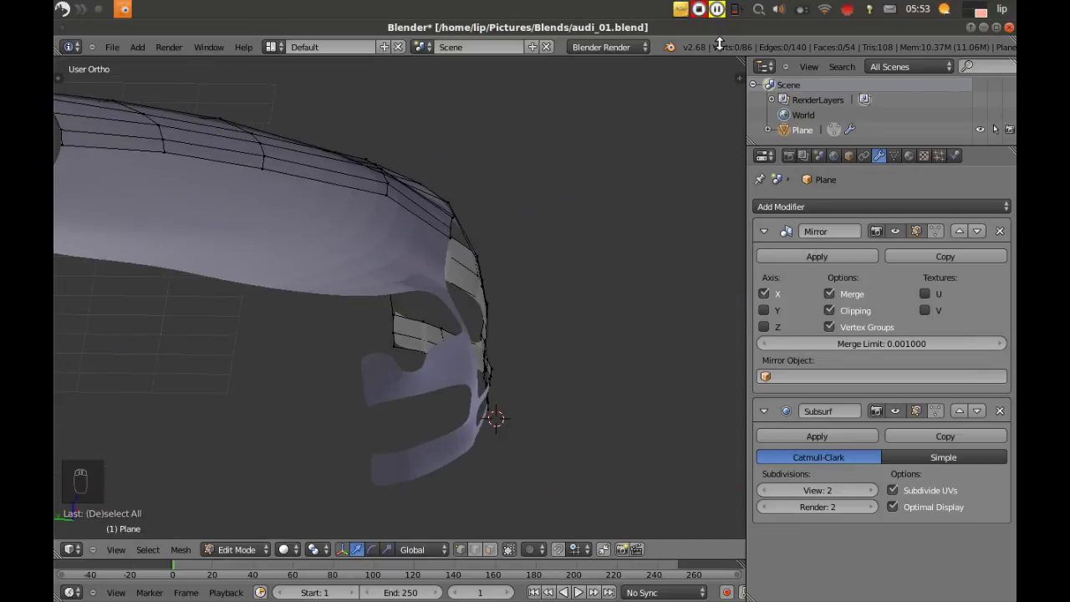